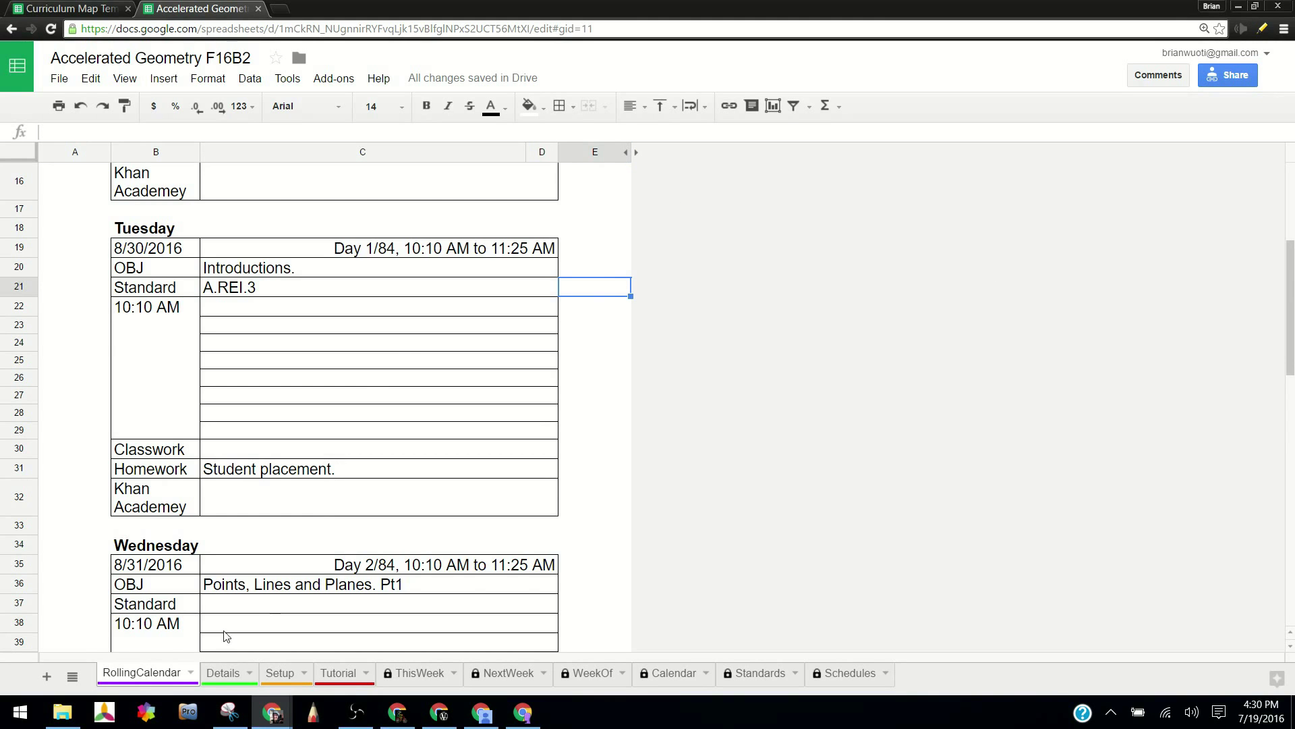
# - Review the daily blocks of the RollingCalendar sheet, including the timed activity rows under Tuesday 8/30/2016
pyautogui.scroll(5, 268, 440)
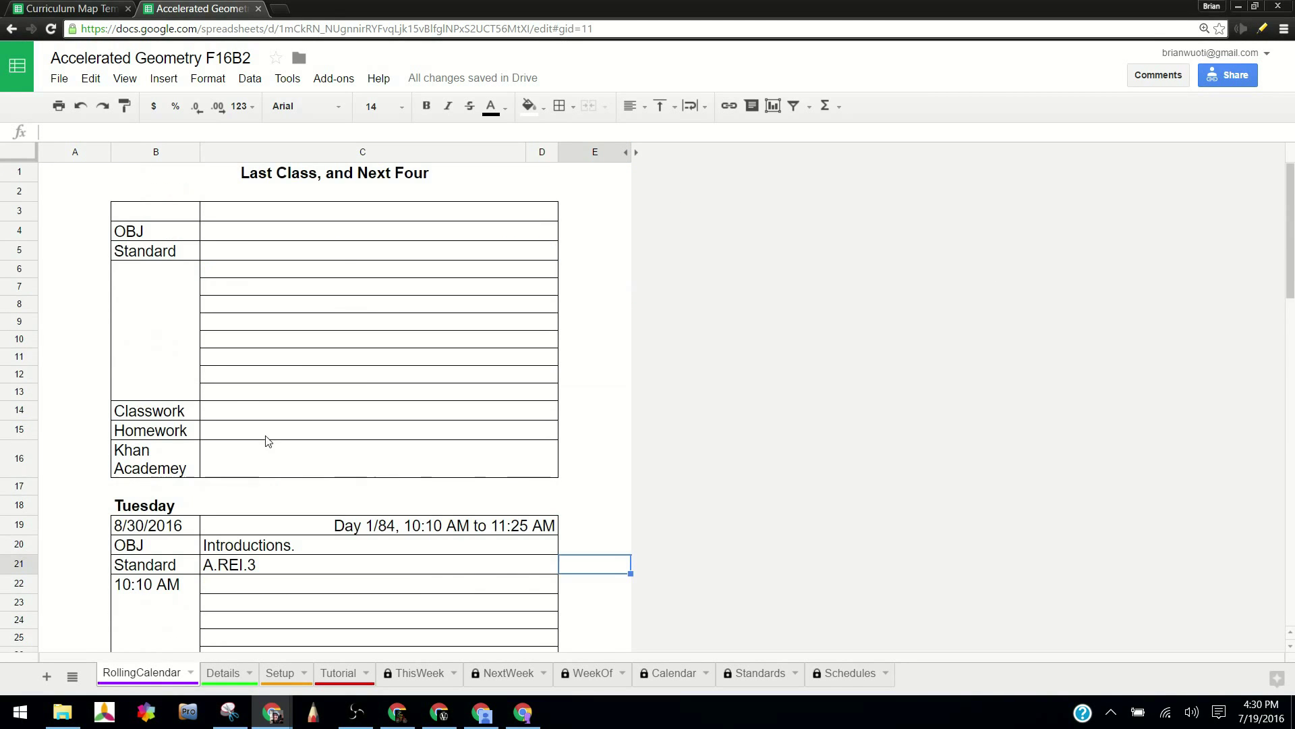
pyautogui.scroll(-5, 283, 408)
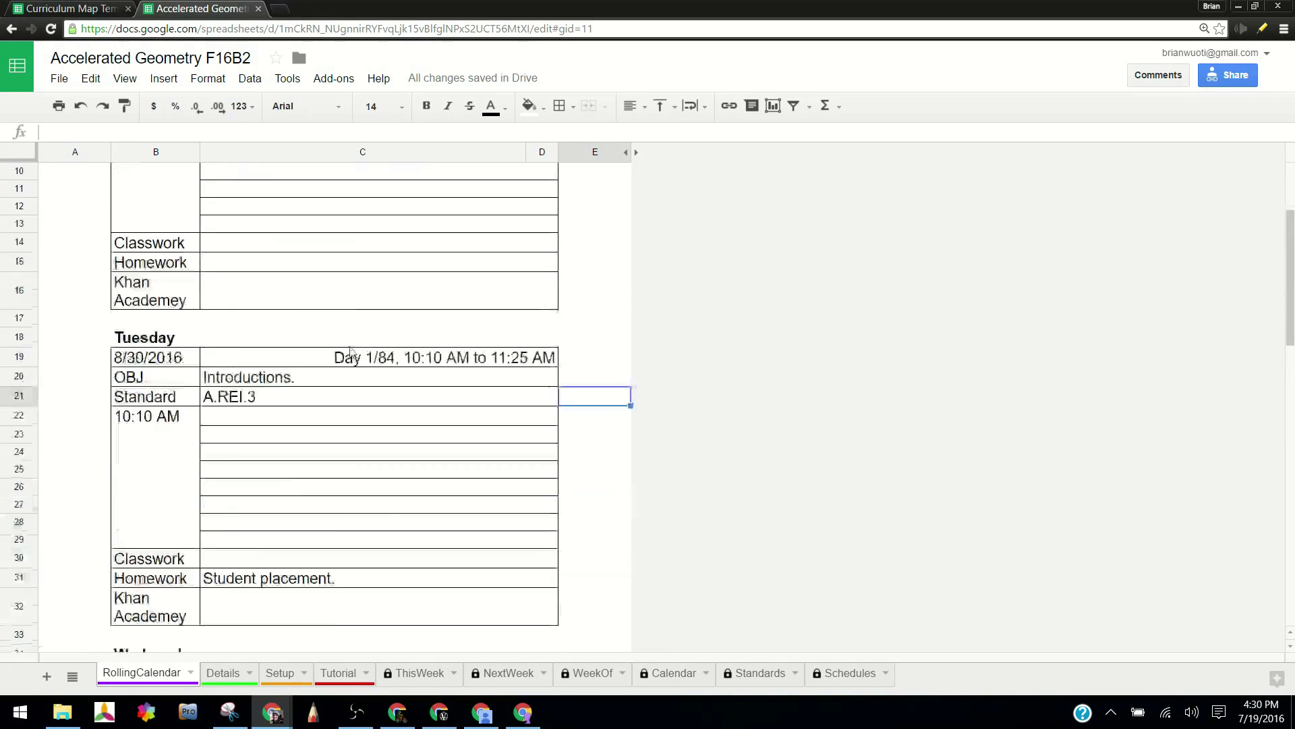
pyautogui.scroll(-4, 281, 418)
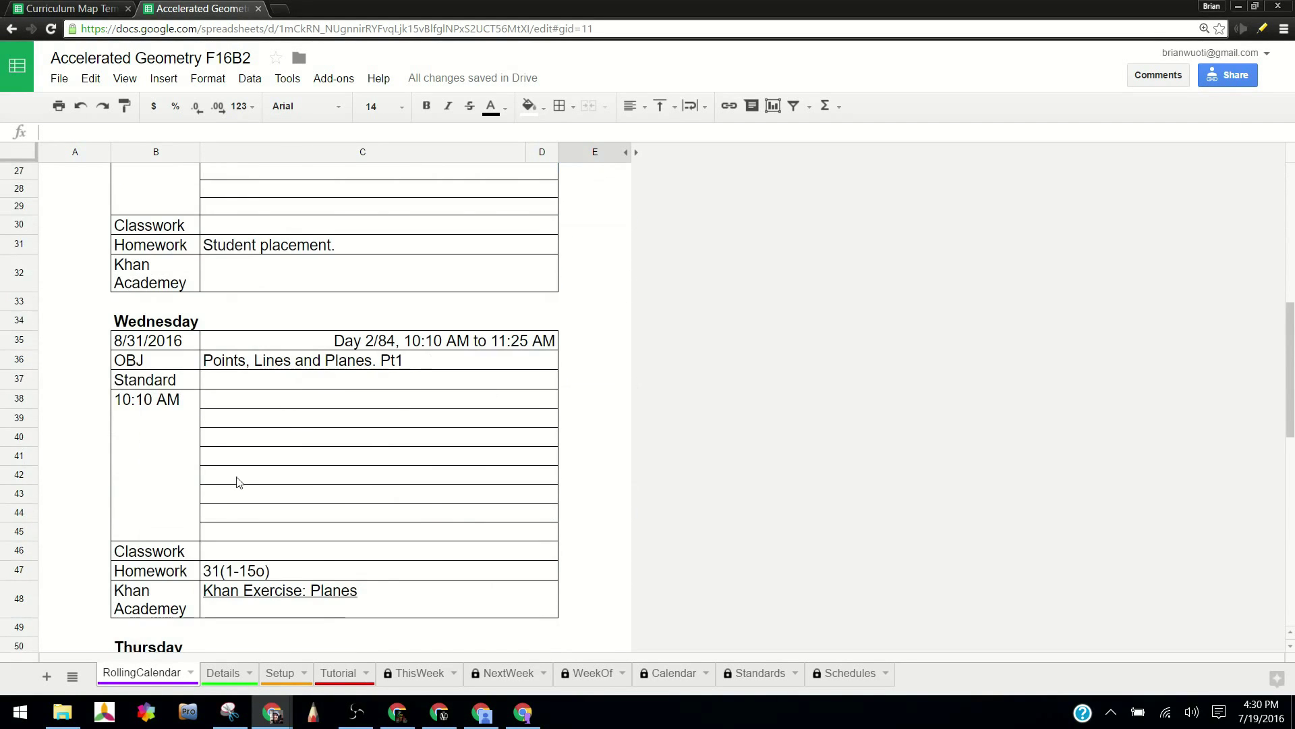
pyautogui.scroll(-4, 242, 486)
pyautogui.scroll(-8, 270, 472)
pyautogui.scroll(9, 302, 501)
pyautogui.scroll(5, 290, 502)
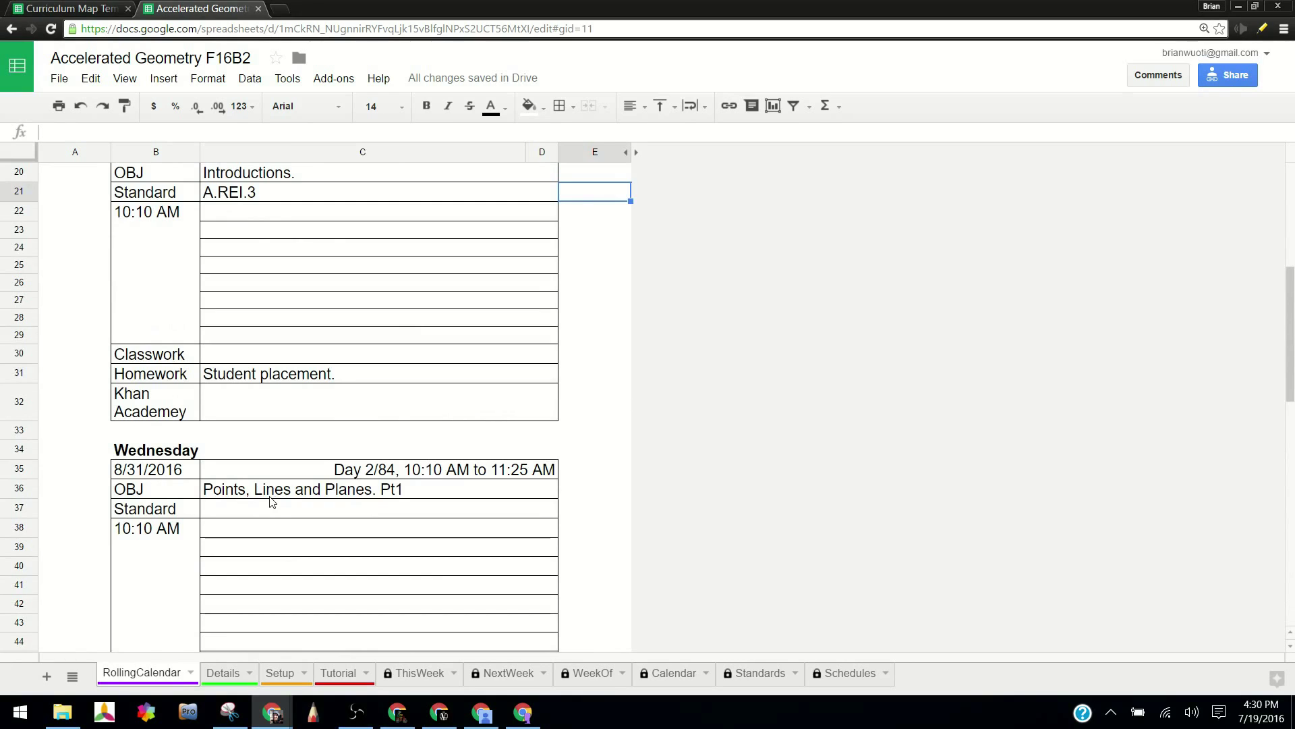
pyautogui.scroll(3, 252, 465)
pyautogui.moveTo(171, 387); pyautogui.dragTo(539, 498)
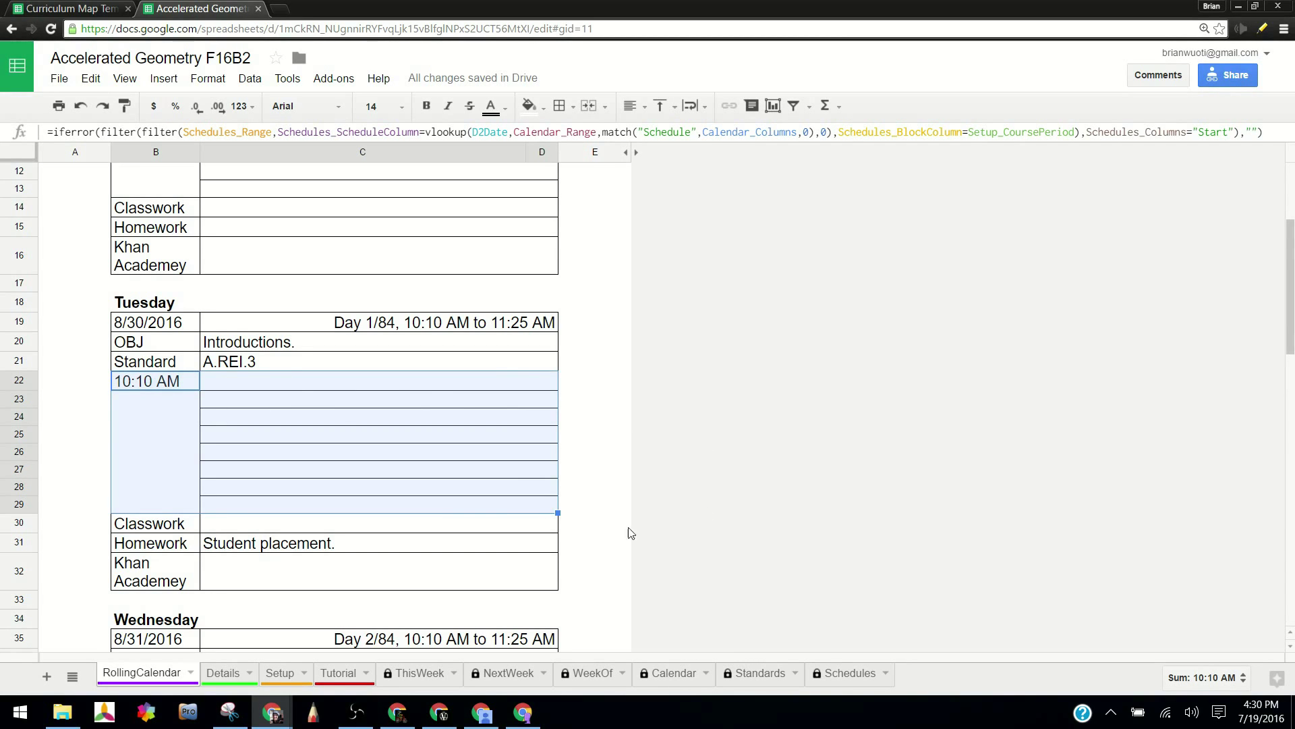
pyautogui.click(618, 470)
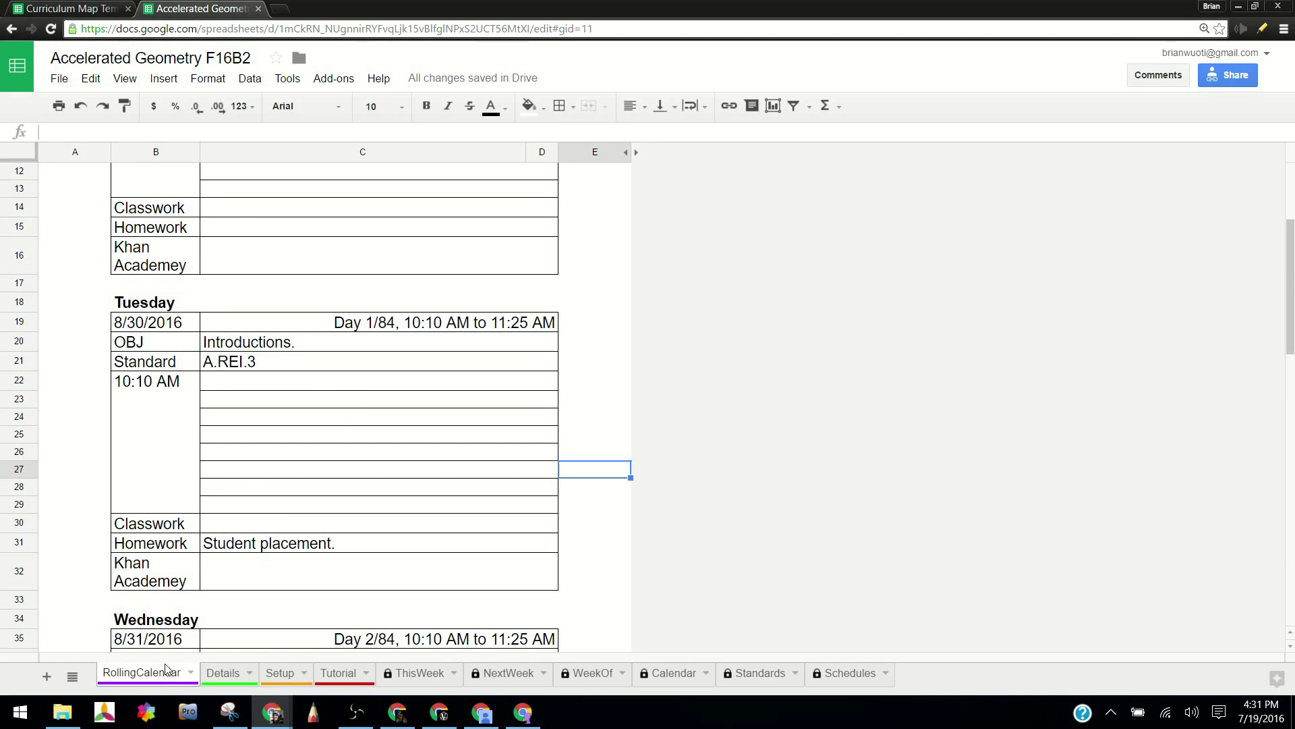
# - Override the Tuesday block's date in B19 with 8/31/2016, accepting the edit of the protected cell
pyautogui.click(149, 328)
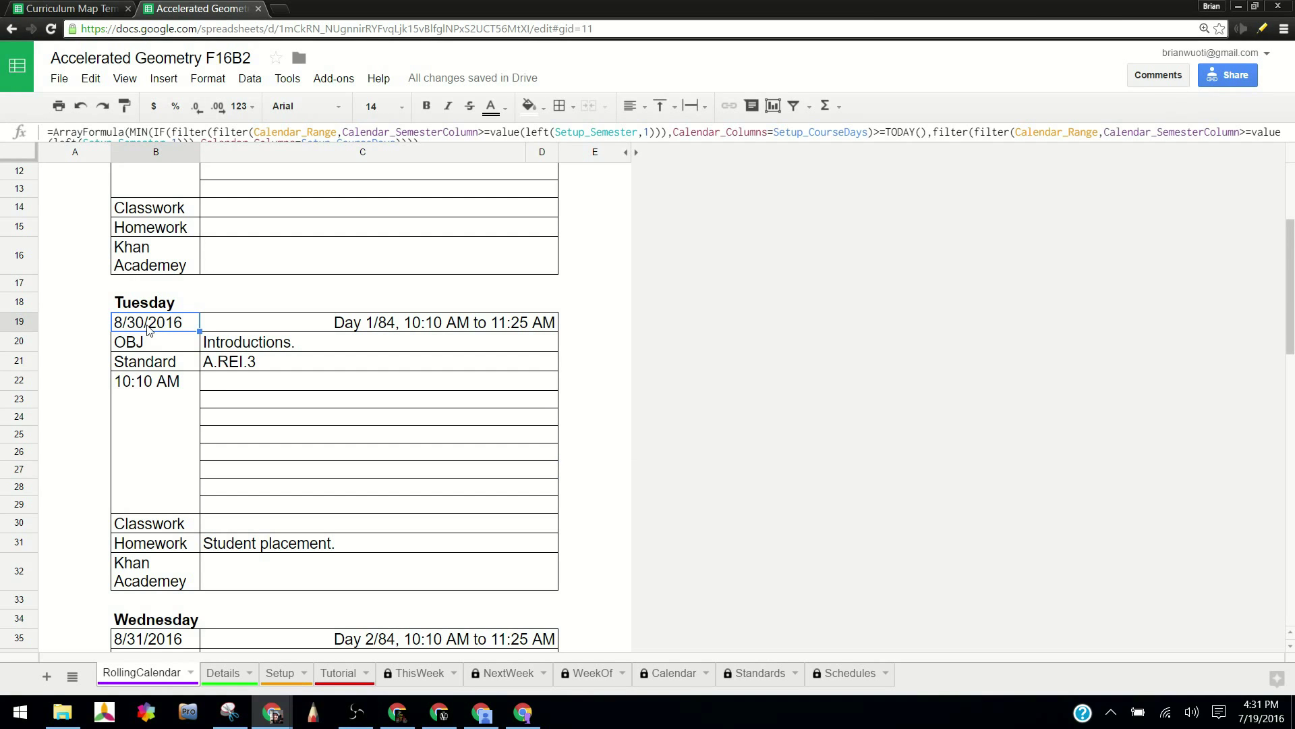
pyautogui.write('8/3')
pyautogui.write('1/2016')
pyautogui.press('Return')
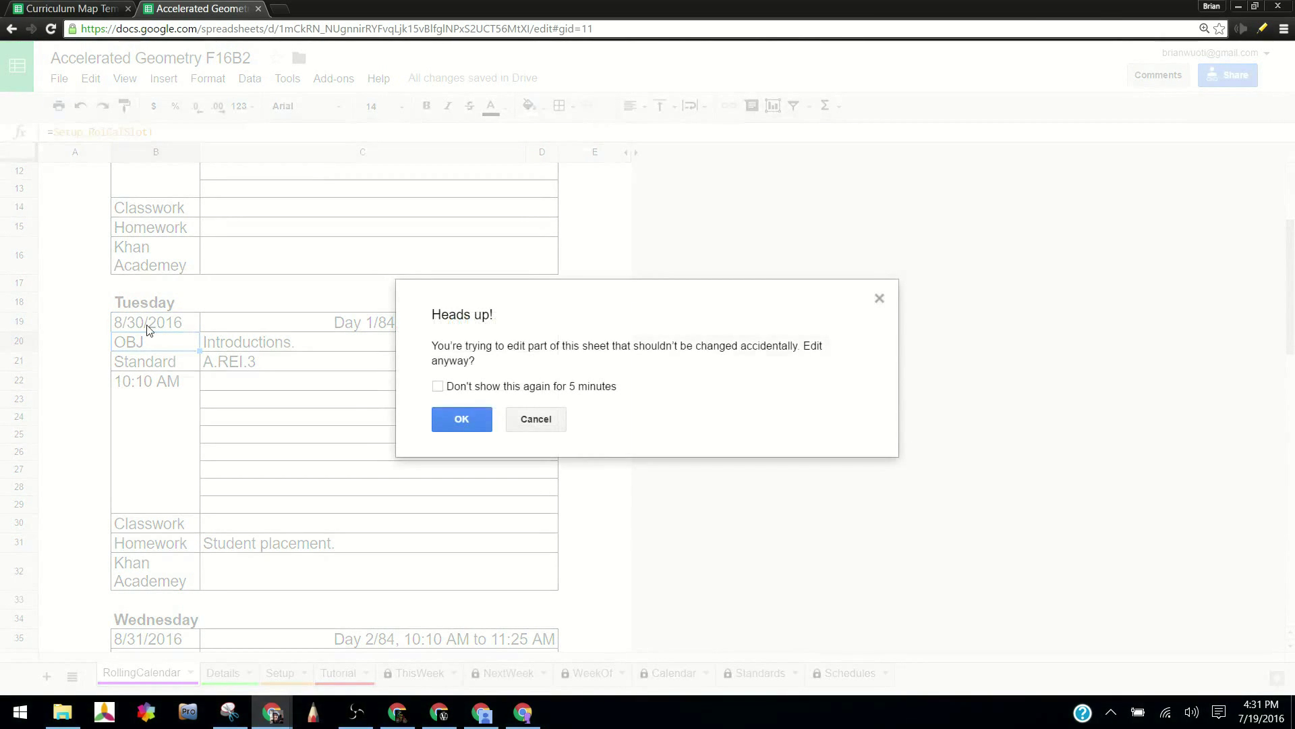
pyautogui.click(471, 419)
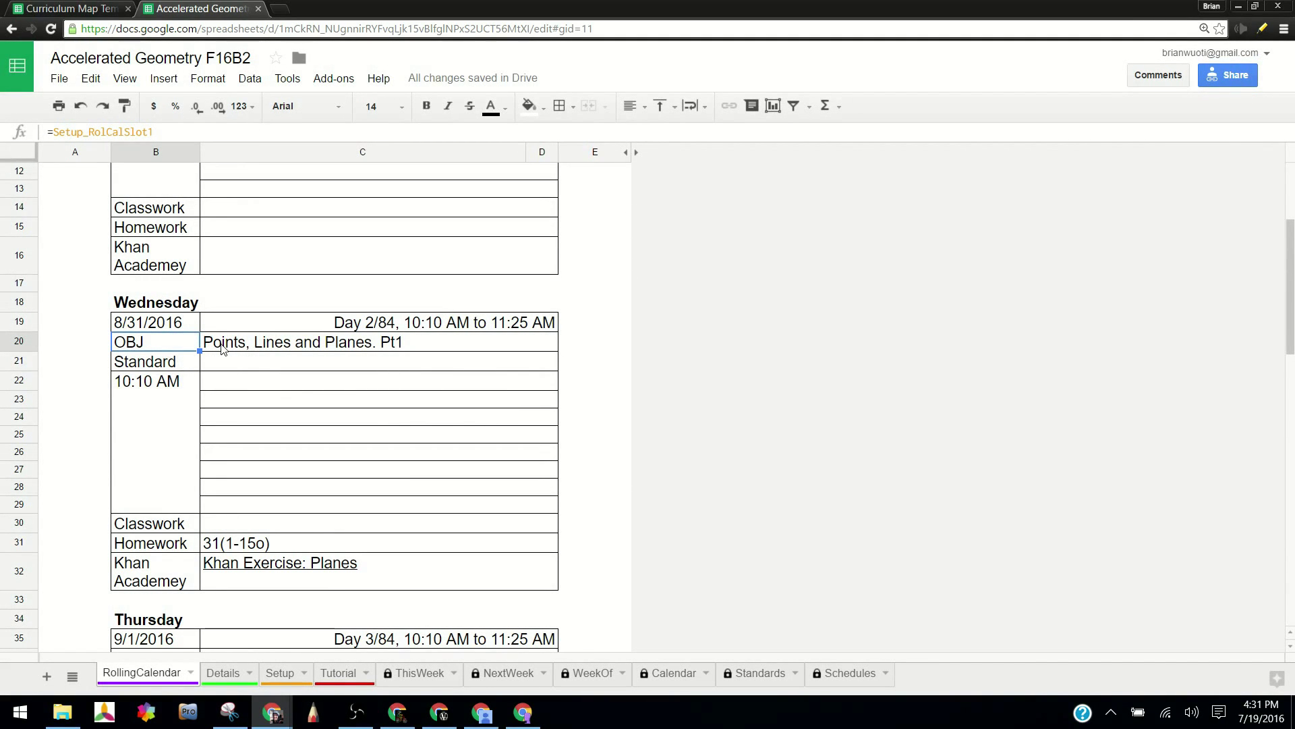
# - Check the overridden date in B19 and undo the date change
pyautogui.doubleClick(168, 323)
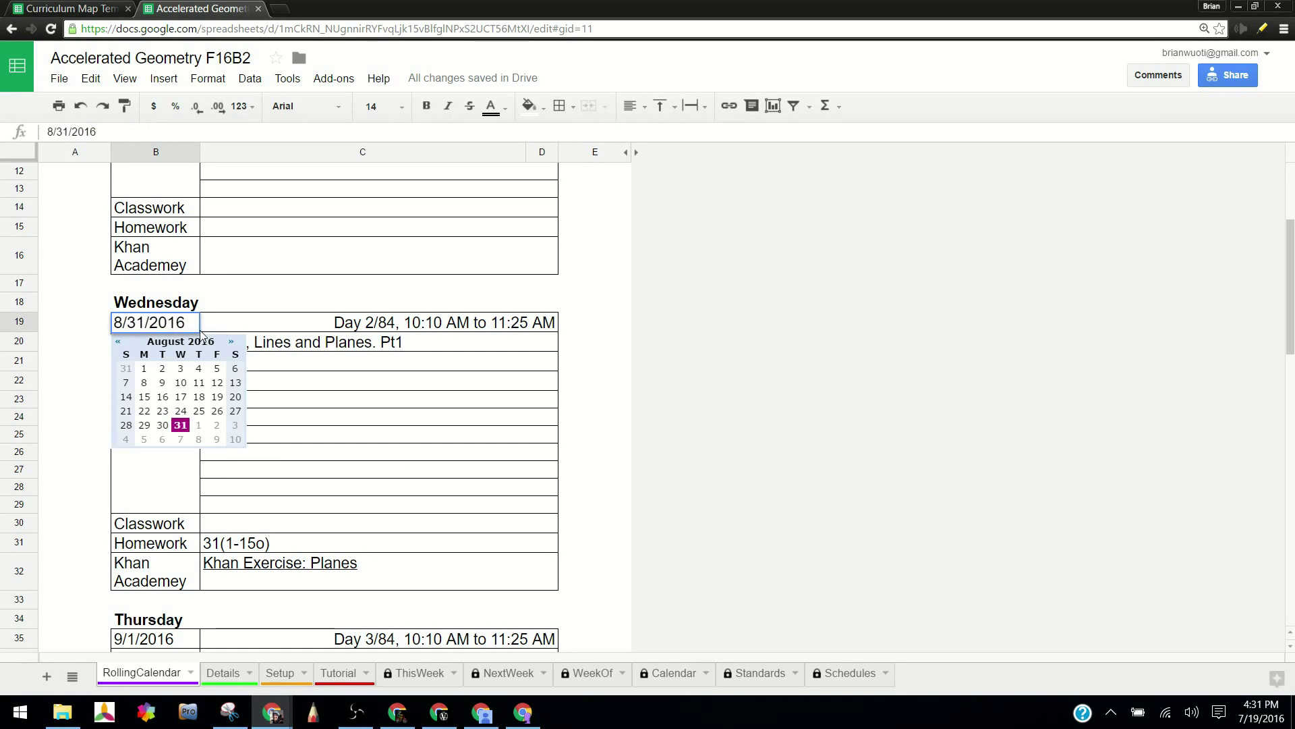
pyautogui.press('Escape')
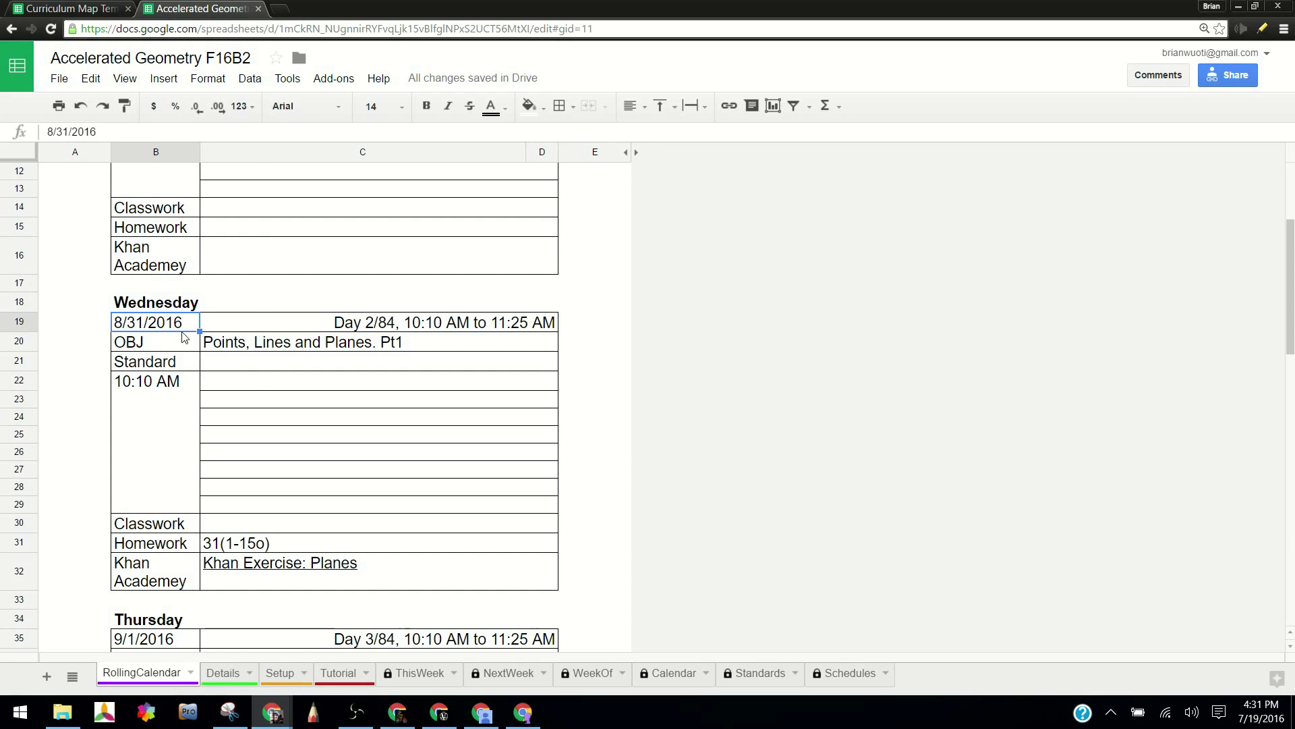
pyautogui.click(91, 80)
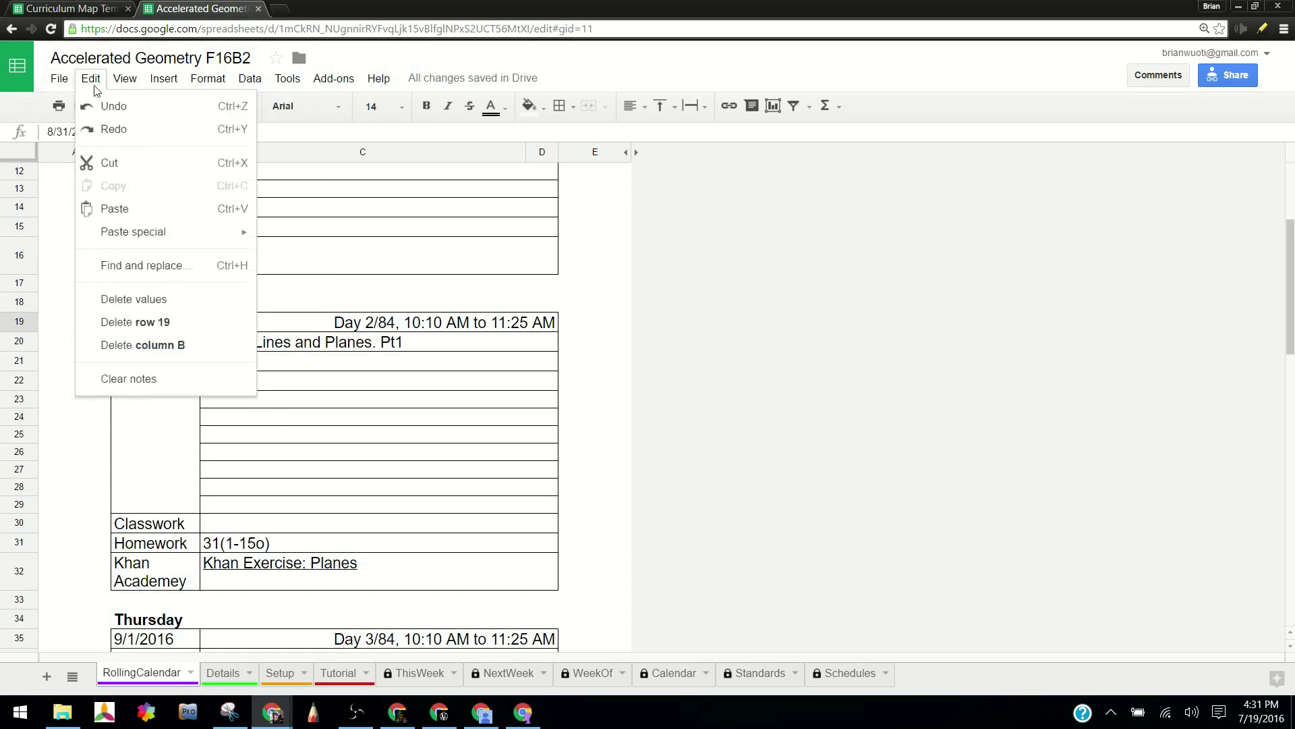
pyautogui.click(103, 108)
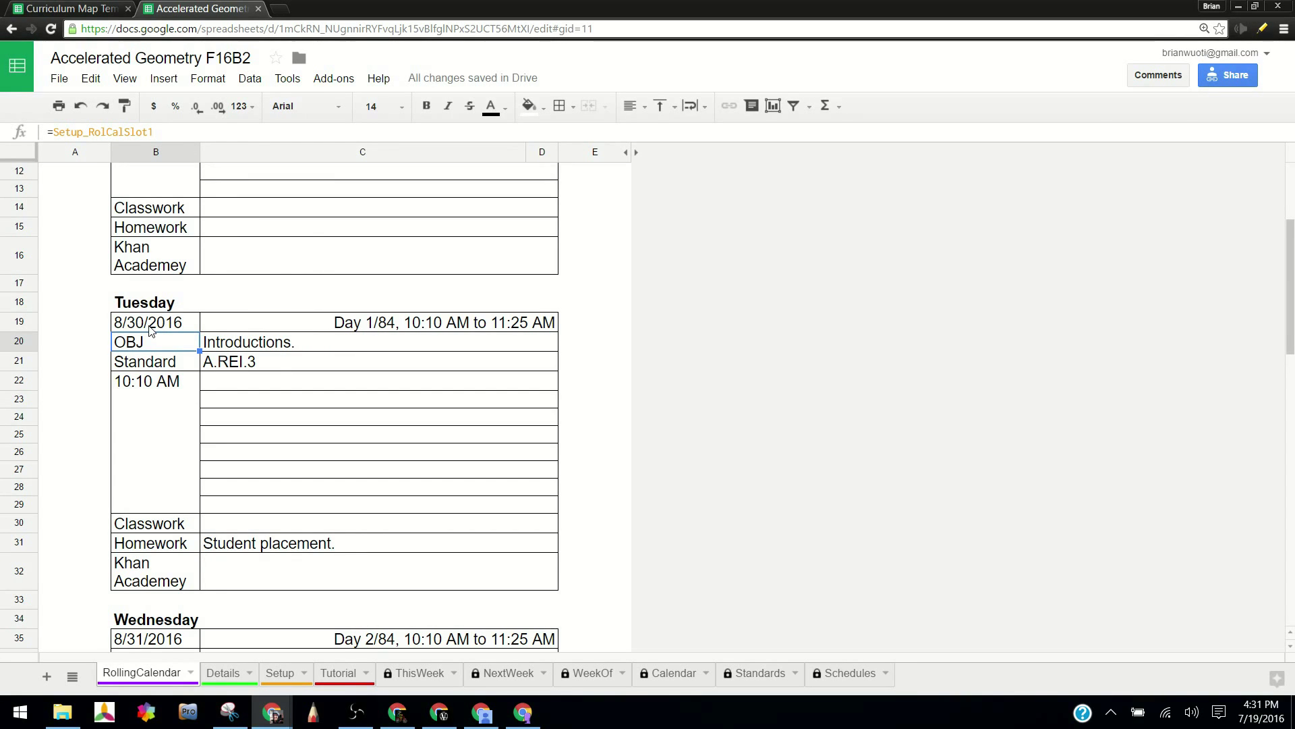
# - Inspect the formula behind the Tuesday block's date in B19, leaving it as is
pyautogui.click(150, 327)
pyautogui.doubleClick(149, 326)
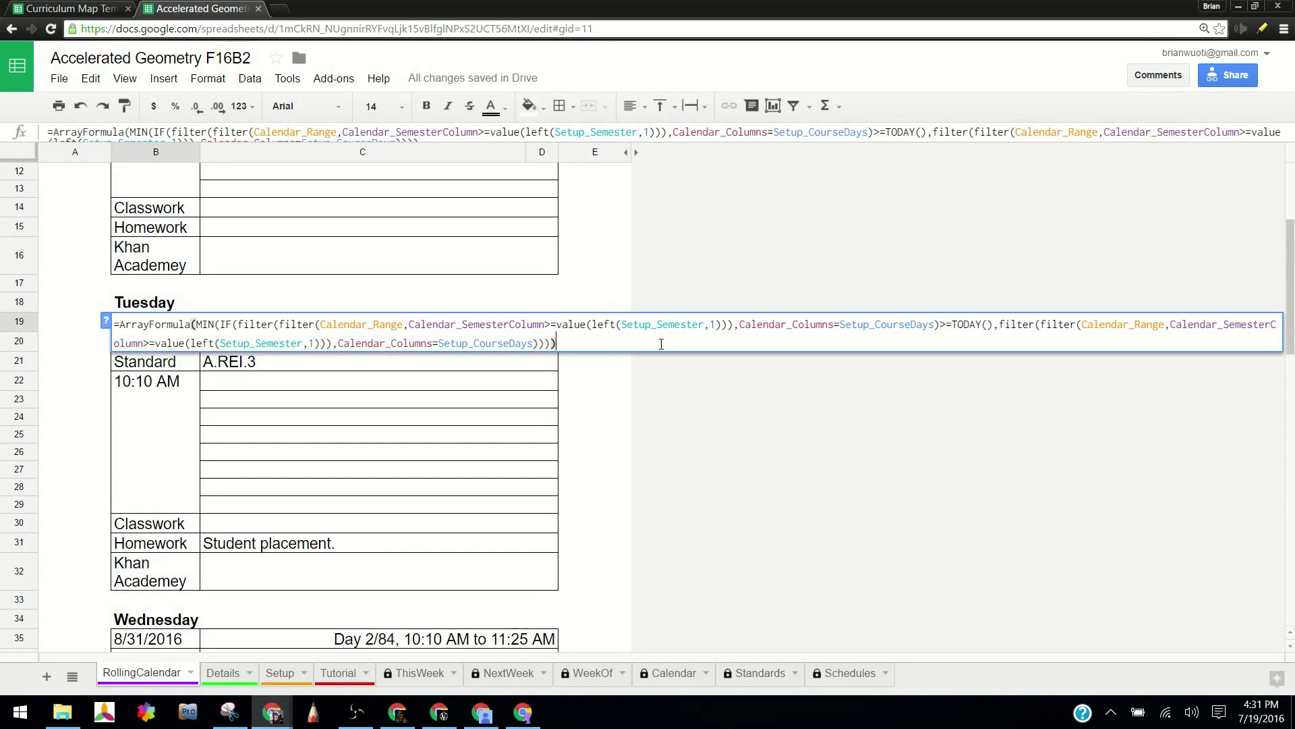
pyautogui.press('Return')
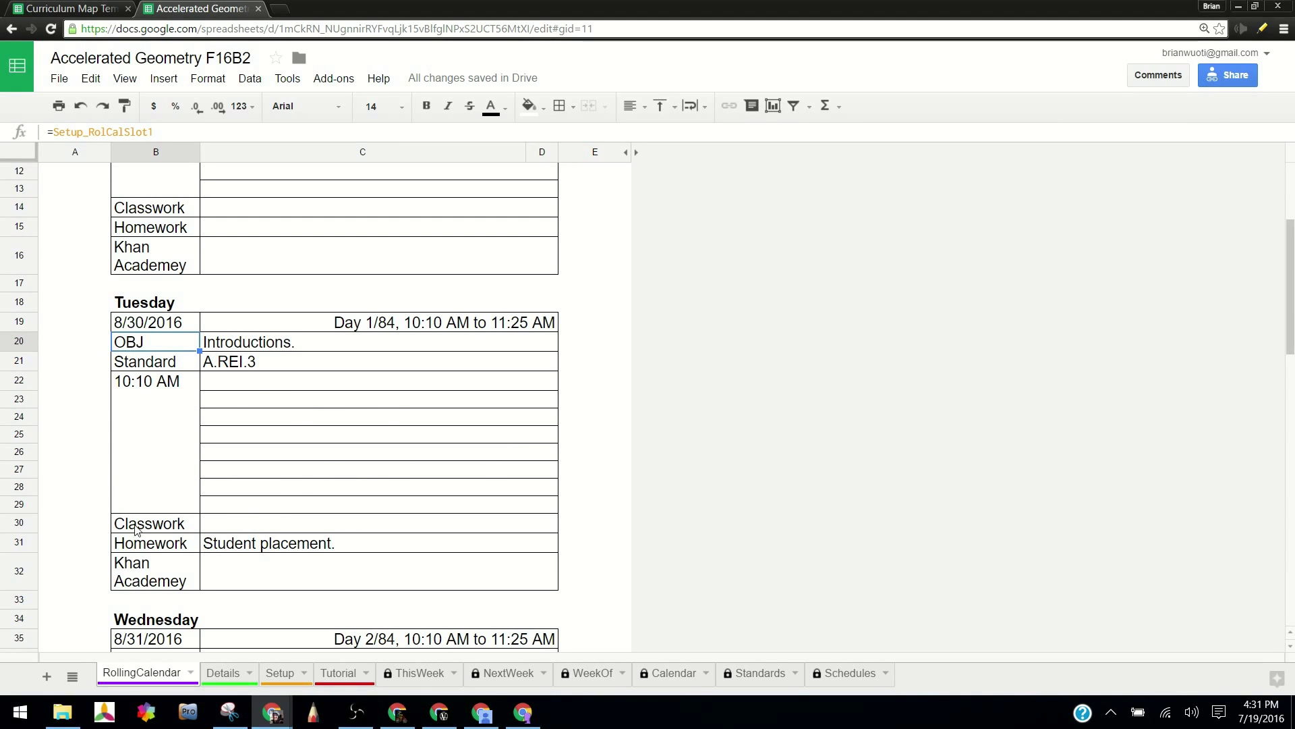
# - Open the Details sheet and examine its columns along the 8/30/2016 row, past the 7 Activity column
pyautogui.click(227, 684)
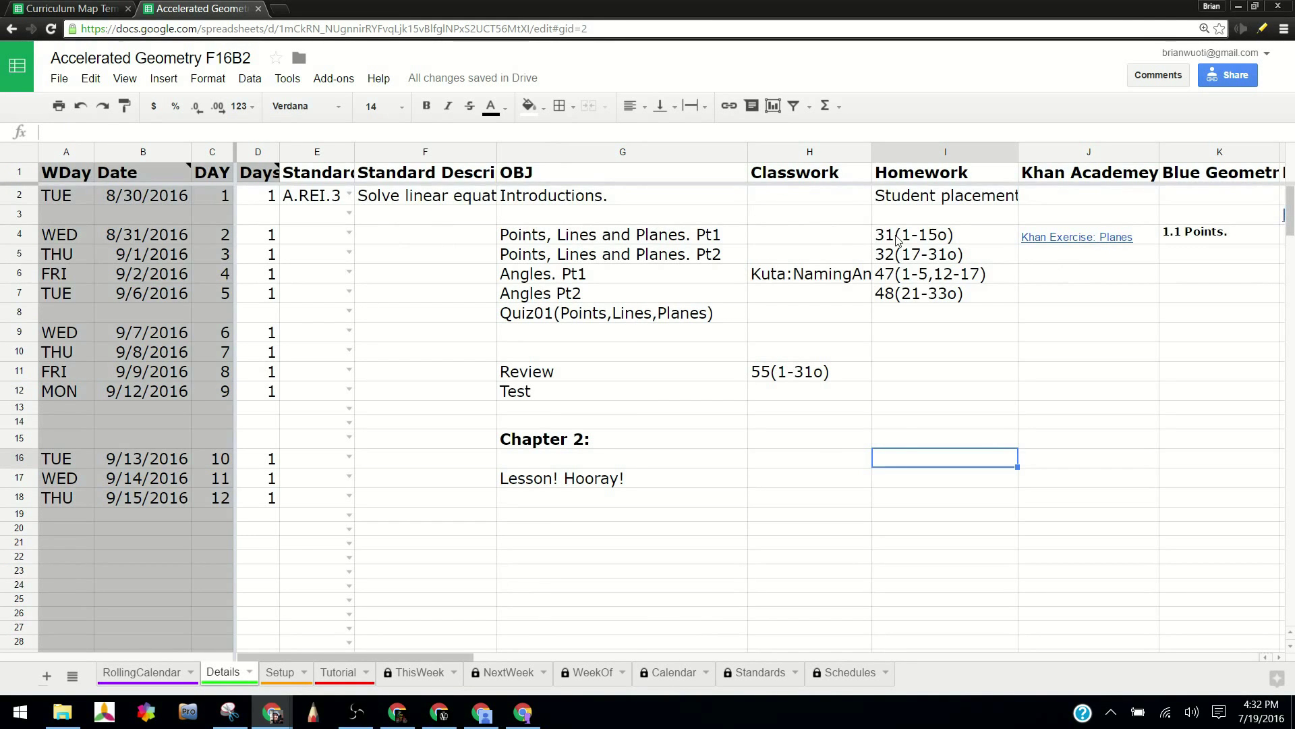
pyautogui.click(949, 197)
pyautogui.press('Right')
pyautogui.press('Right')
pyautogui.press('Right')
pyautogui.press('Right')
pyautogui.press('Right')
pyautogui.press('Right')
pyautogui.press('Right')
pyautogui.press('Right')
pyautogui.press('Right')
pyautogui.press('Right')
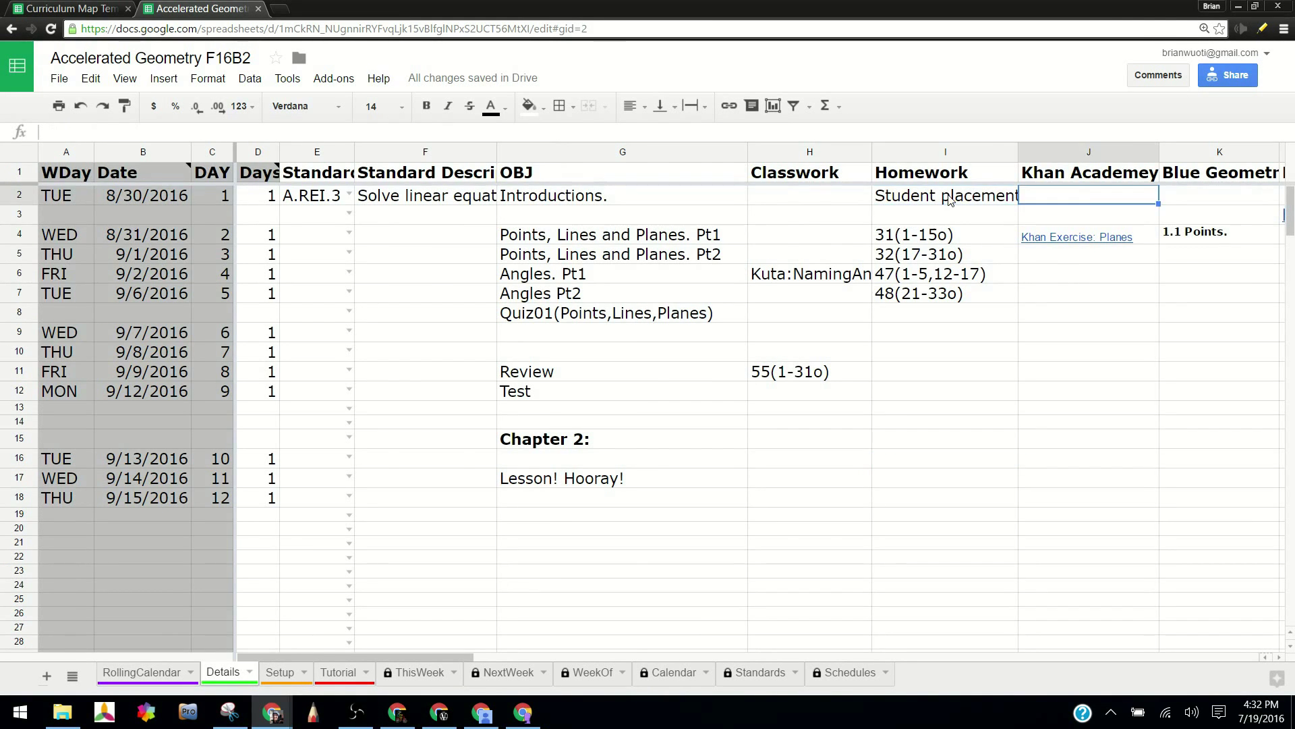
pyautogui.press('Right')
pyautogui.press('Right')
pyautogui.press('Right')
pyautogui.press('Right')
pyautogui.press('Right')
pyautogui.press('Right')
pyautogui.press('Right')
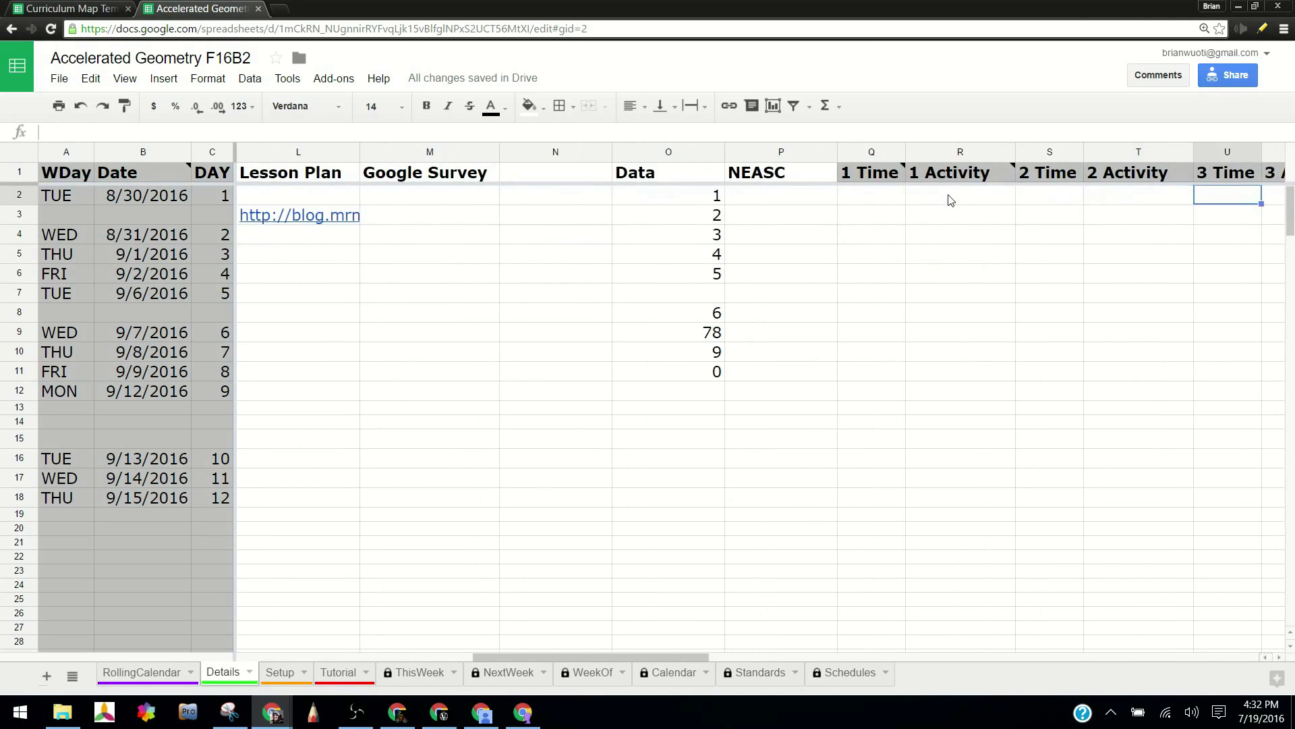
pyautogui.press('Right')
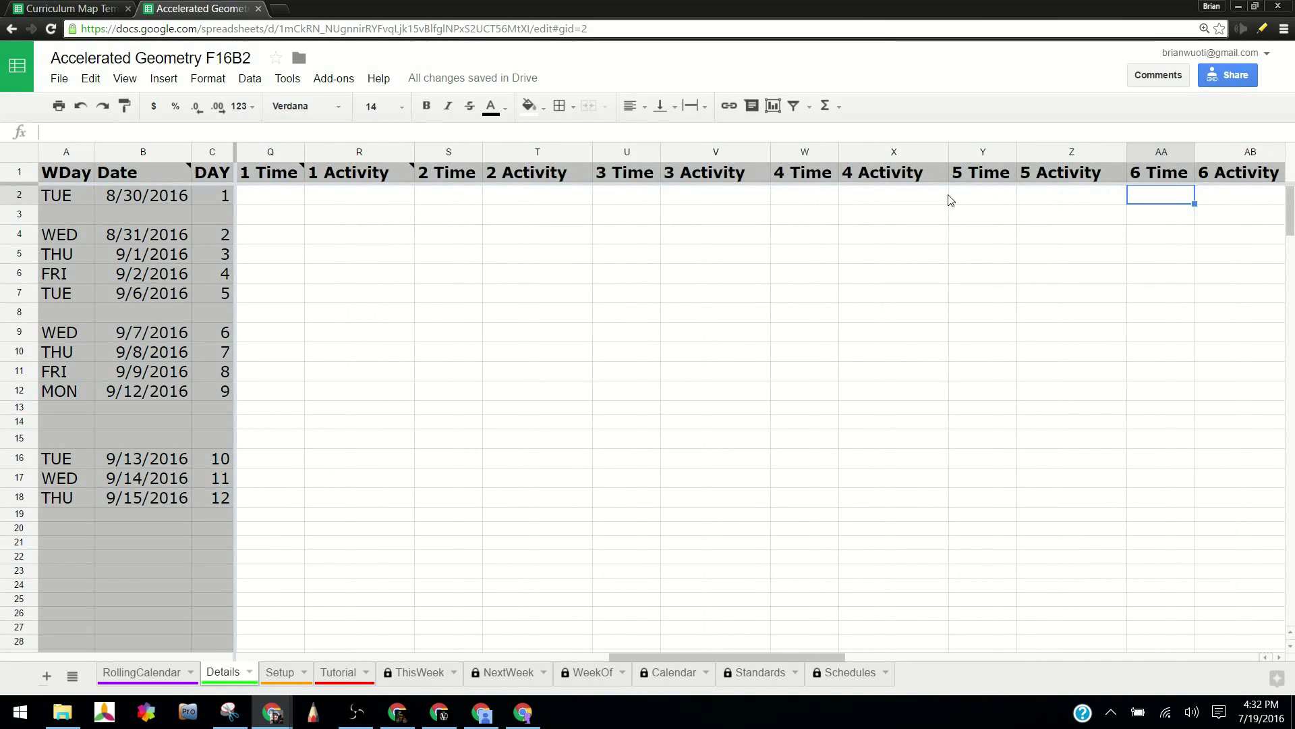
pyautogui.press('Right')
pyautogui.press('Right')
pyautogui.press('Right')
pyautogui.press('Right')
pyautogui.press('Right')
pyautogui.press('Right')
pyautogui.press('Right')
pyautogui.press('Right')
pyautogui.press('Right')
pyautogui.press('Right')
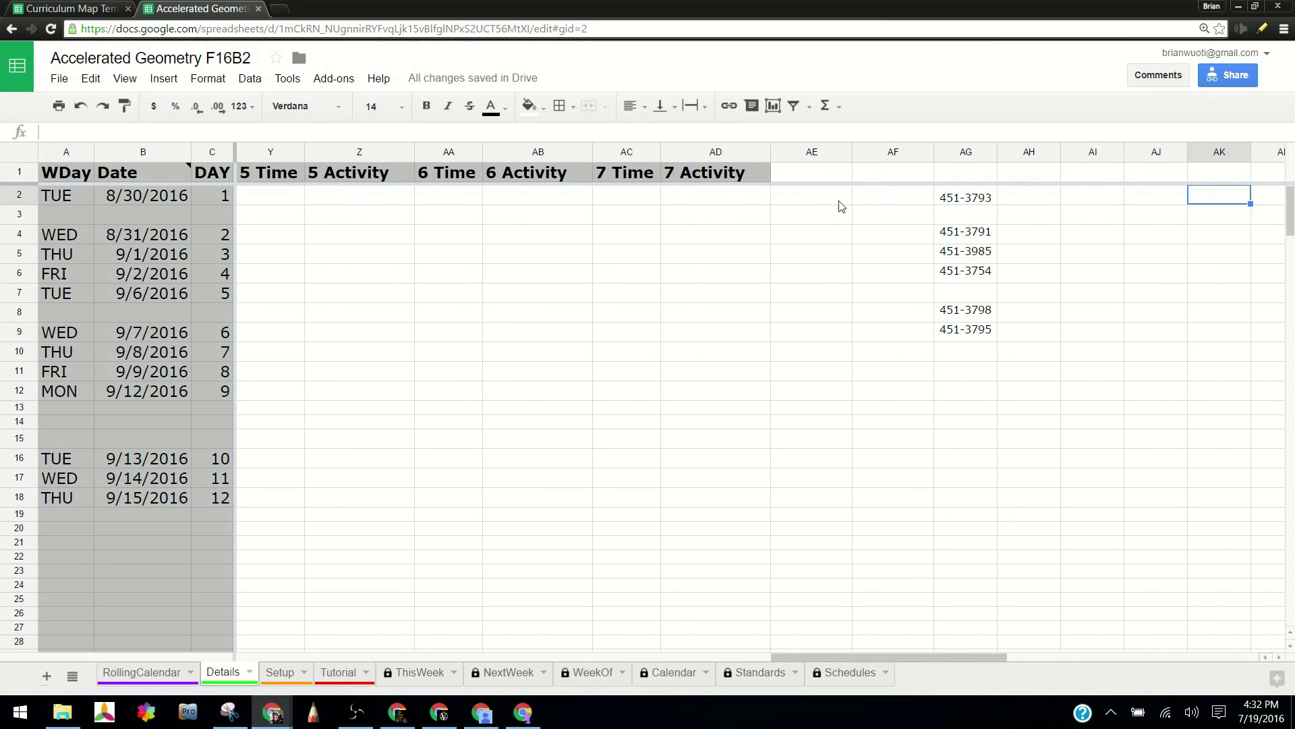
# - In the 8/30/2016 row, enter 15 for 1 Time and Name Game for 1 Activity
pyautogui.click(749, 200)
pyautogui.press('Left')
pyautogui.press('Left')
pyautogui.press('Left')
pyautogui.press('Left')
pyautogui.press('Left')
pyautogui.press('Left')
pyautogui.press('Left')
pyautogui.press('Left')
pyautogui.press('Left')
pyautogui.press('Left')
pyautogui.press('Left')
pyautogui.press('Left')
pyautogui.press('Left')
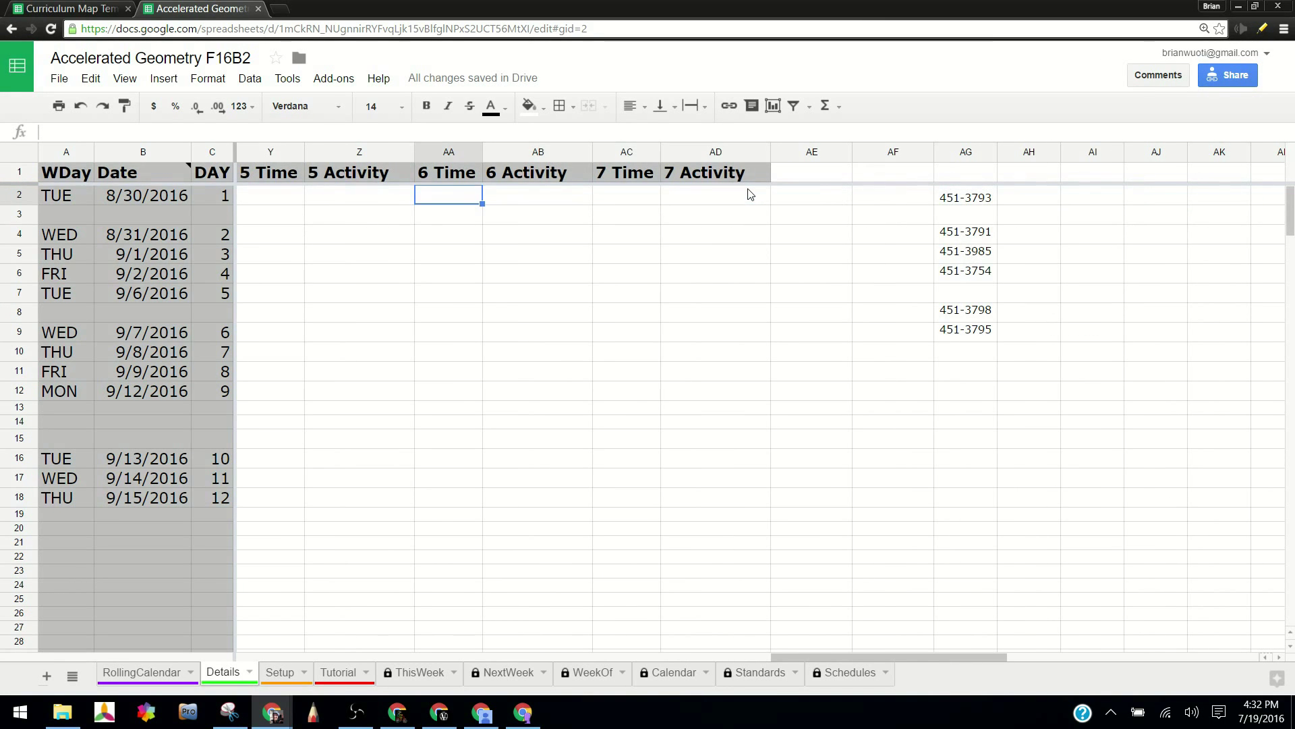
pyautogui.press('Left')
pyautogui.press('Left')
pyautogui.press('Right')
pyautogui.press('Right')
pyautogui.press('Right')
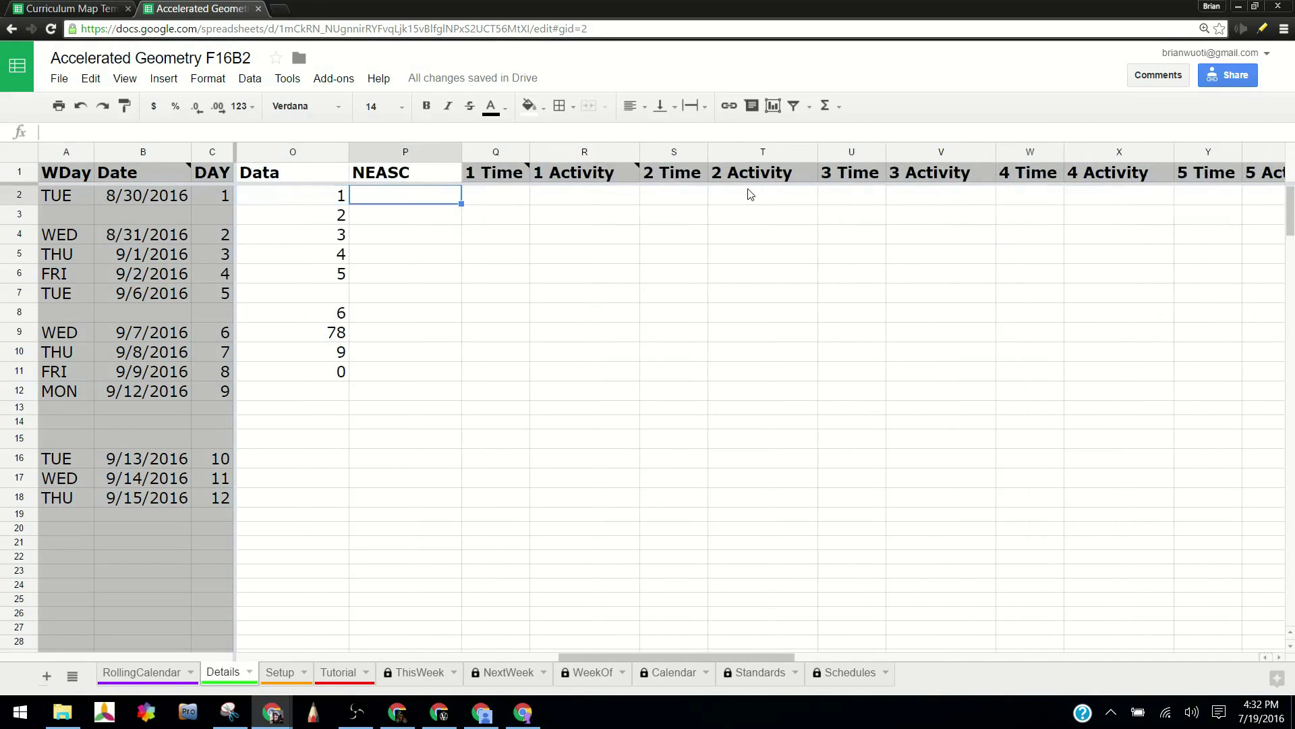
pyautogui.press('Left')
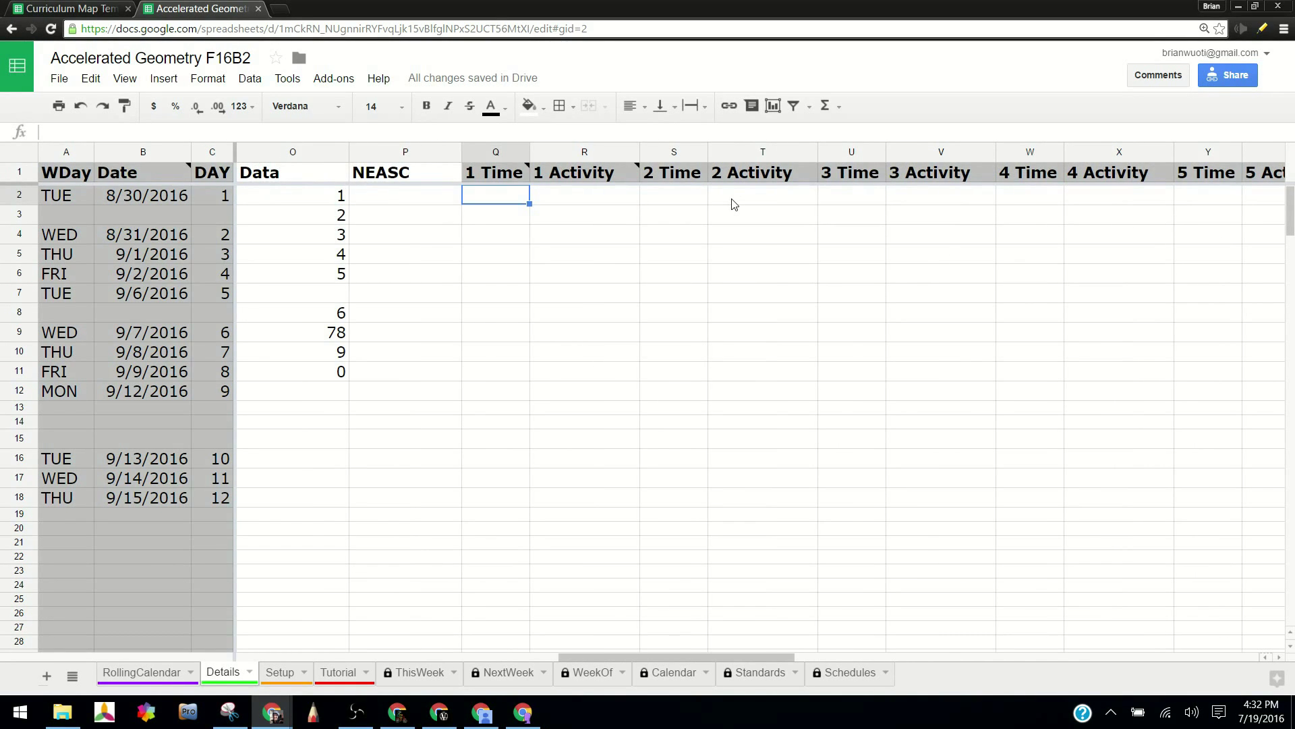
pyautogui.write('15')
pyautogui.press('Tab')
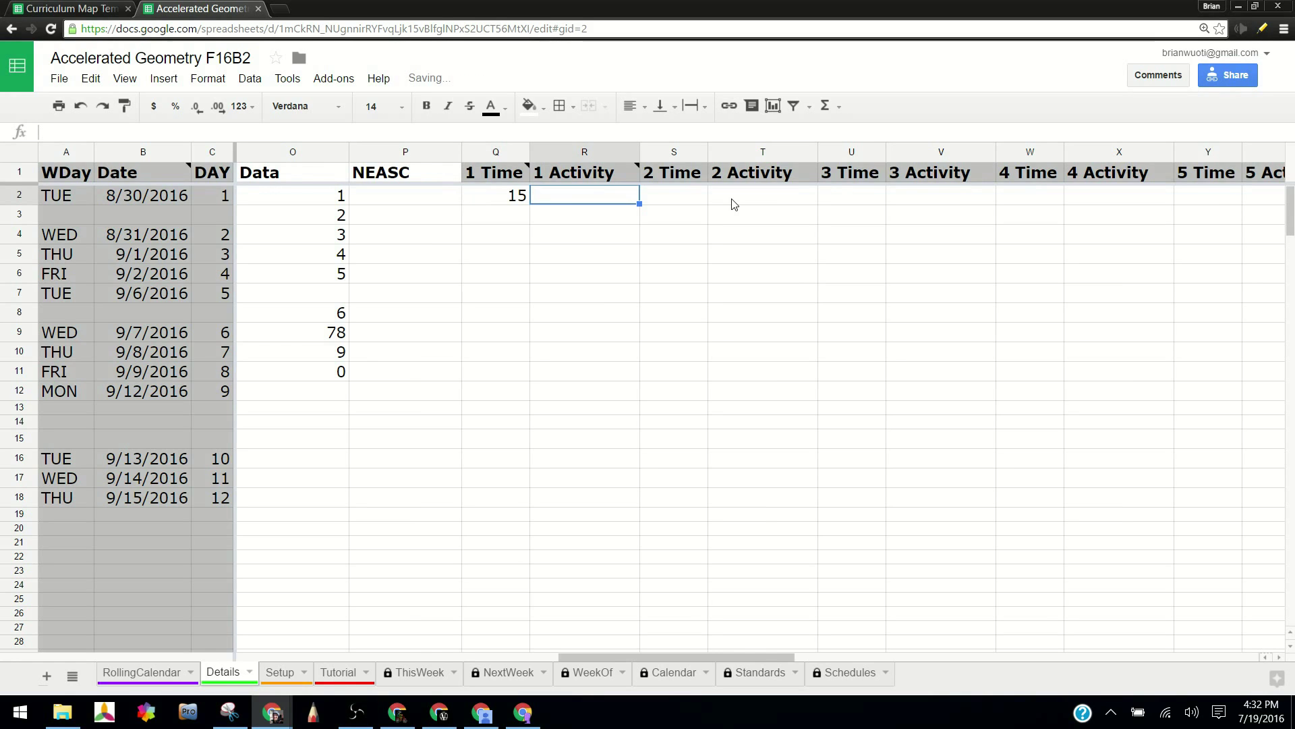
pyautogui.write('Name Game')
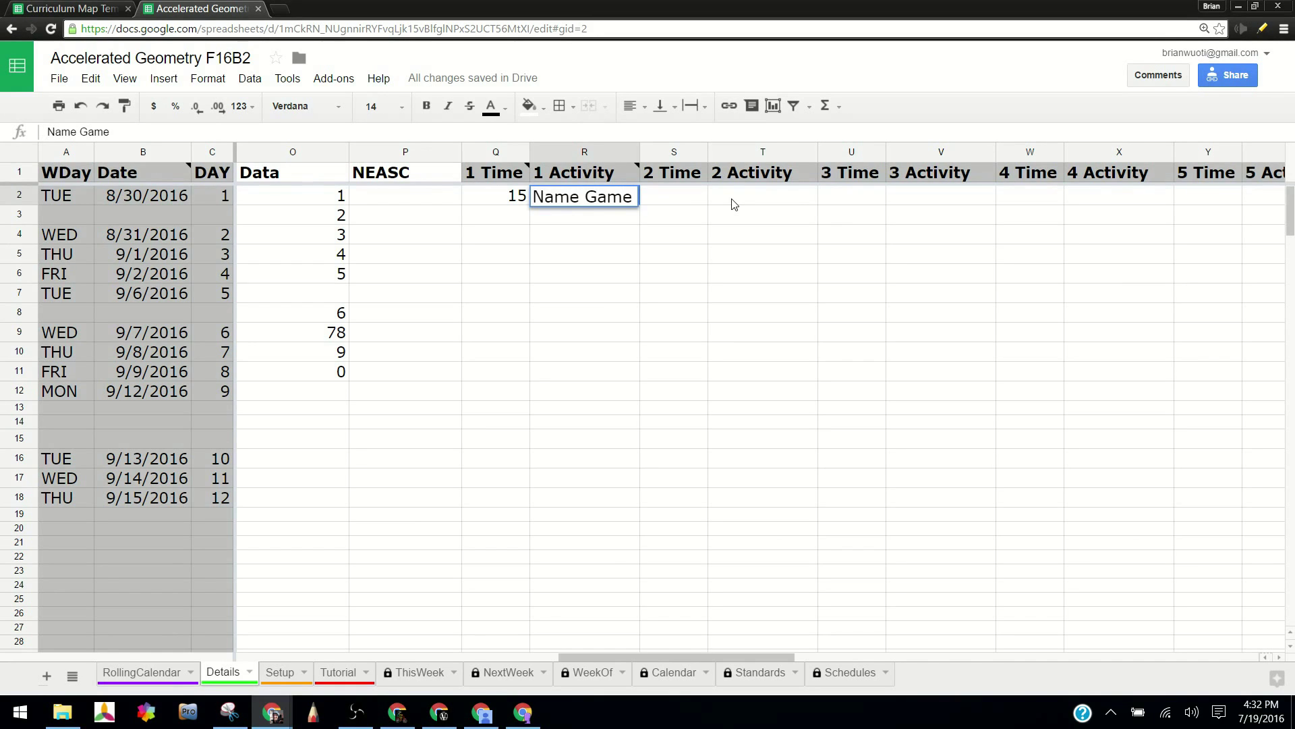
pyautogui.press('Left')
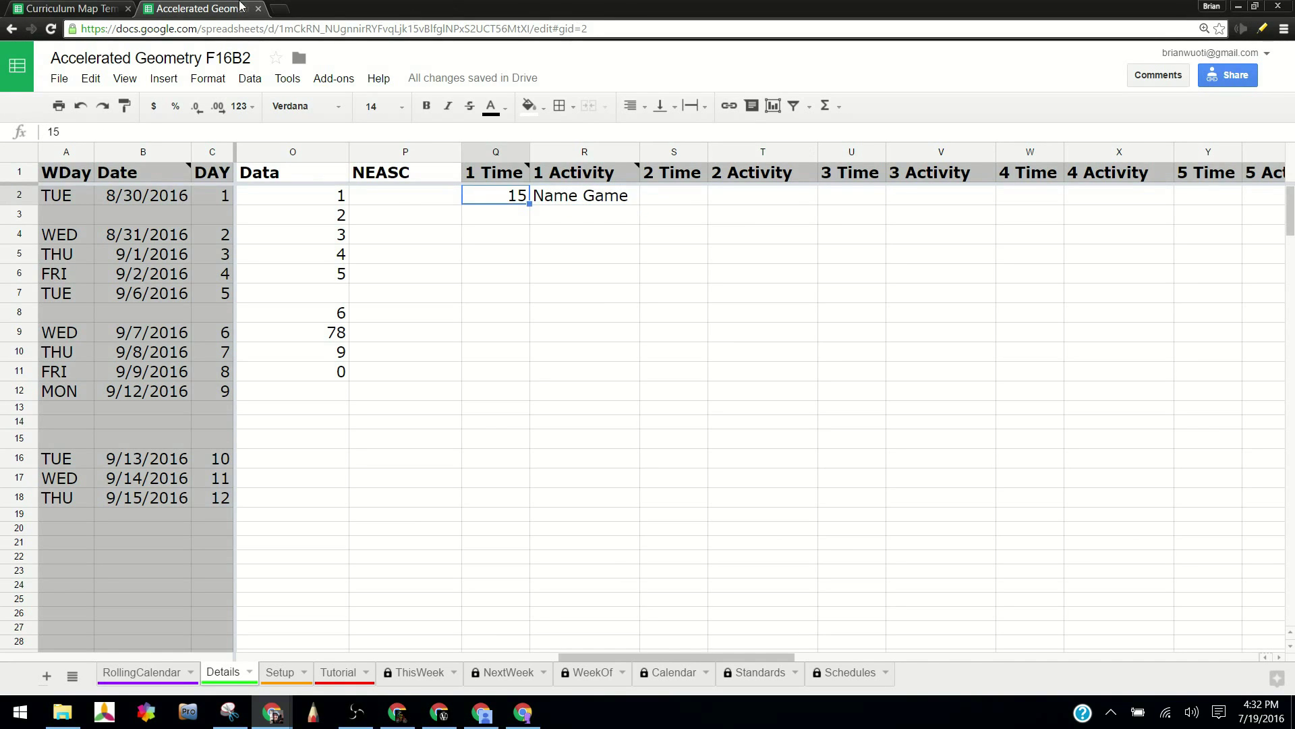
# - Open the same spreadsheet in a second browser tab using its copied address
pyautogui.click(228, 30)
pyautogui.hotkey('ctrl', 'c')
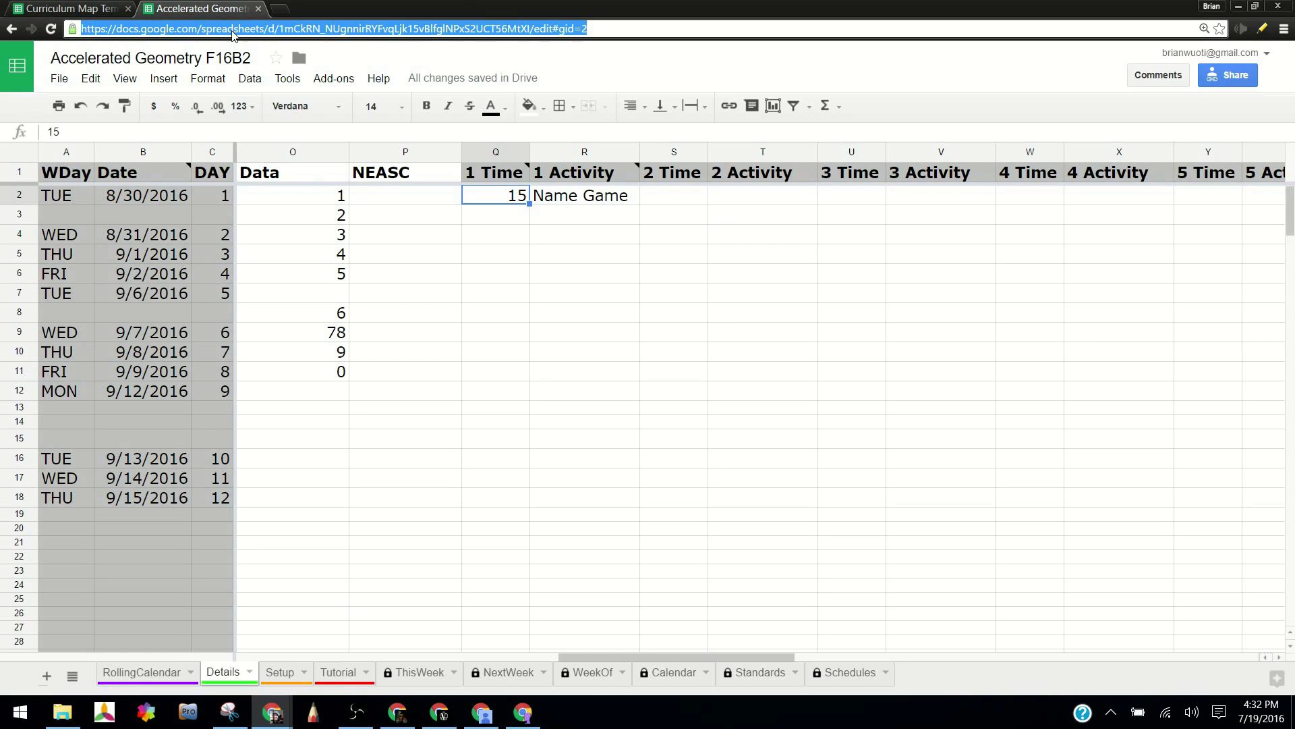
pyautogui.click(278, 8)
pyautogui.hotkey('ctrl', 'v')
pyautogui.press('Return')
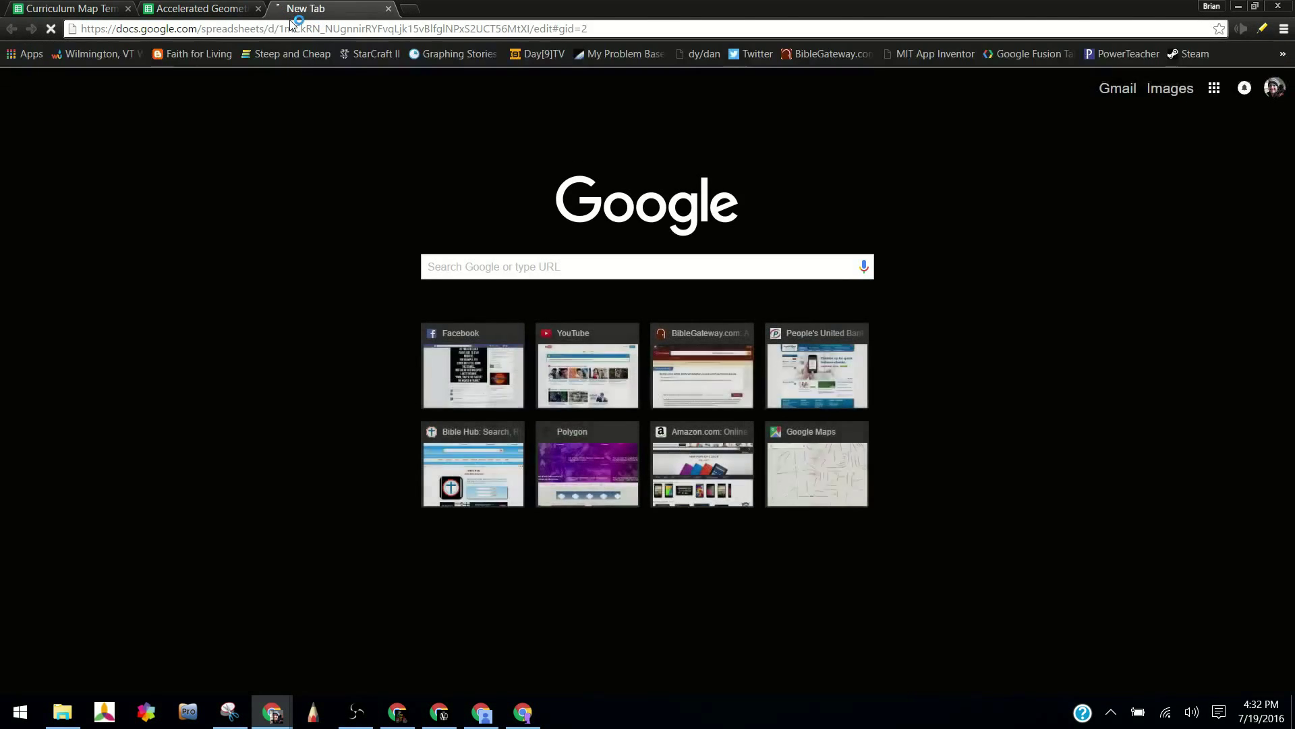
# - Arrange the two spreadsheet views side by side and show the Tuesday block of RollingCalendar in the new window
pyautogui.moveTo(270, 9); pyautogui.dragTo(512, 118)
pyautogui.moveTo(339, 15); pyautogui.dragTo(1292, 243)
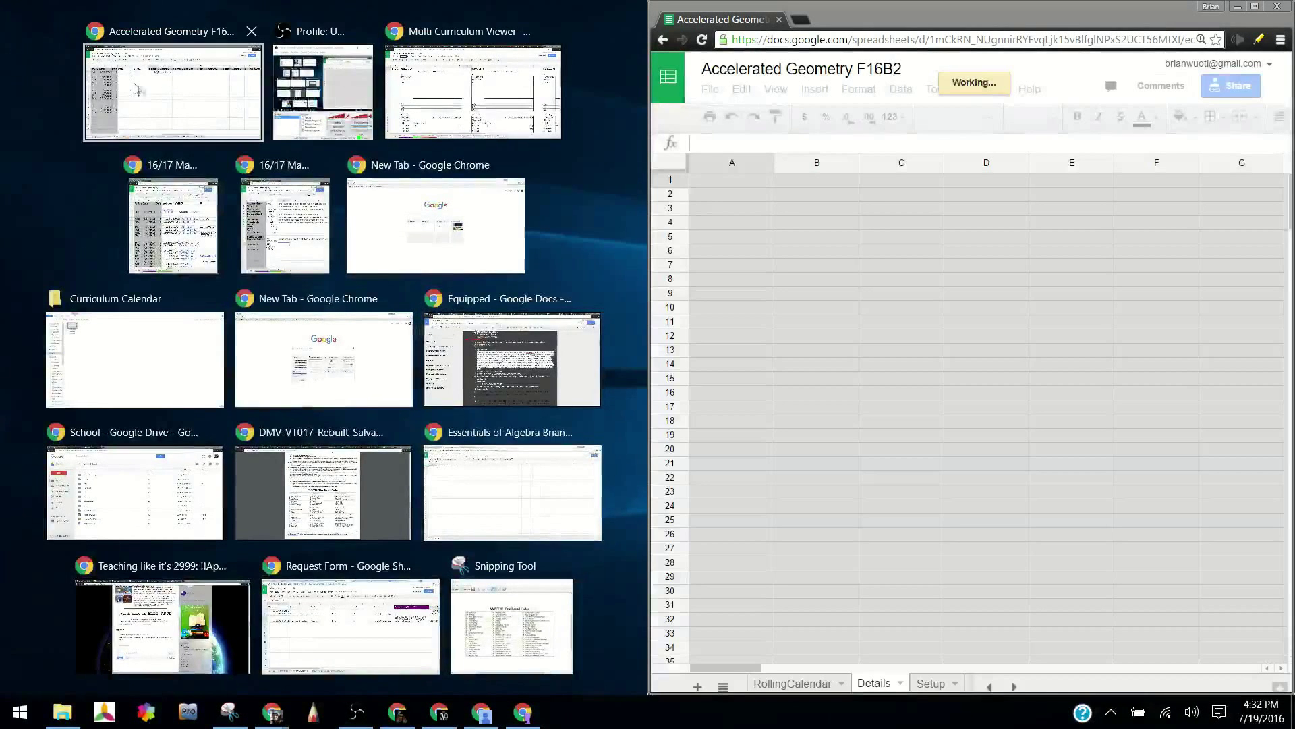
pyautogui.click(137, 90)
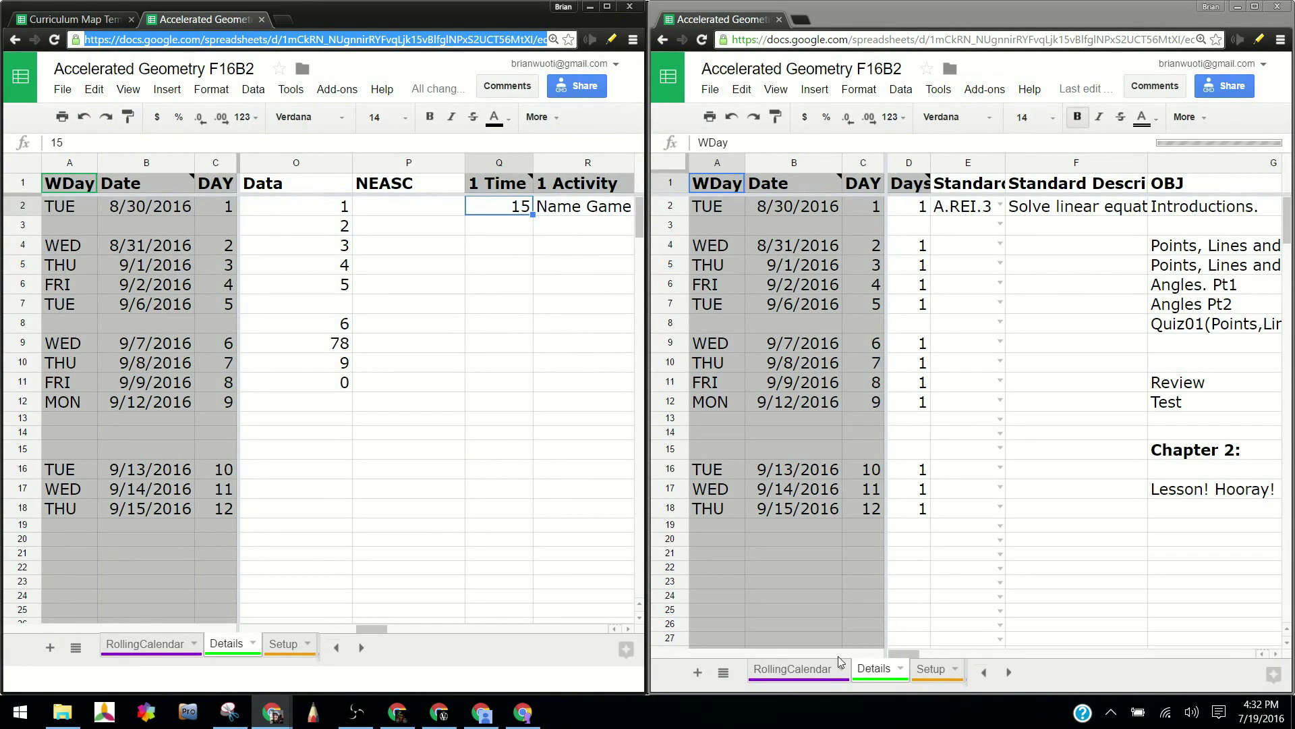
pyautogui.click(817, 670)
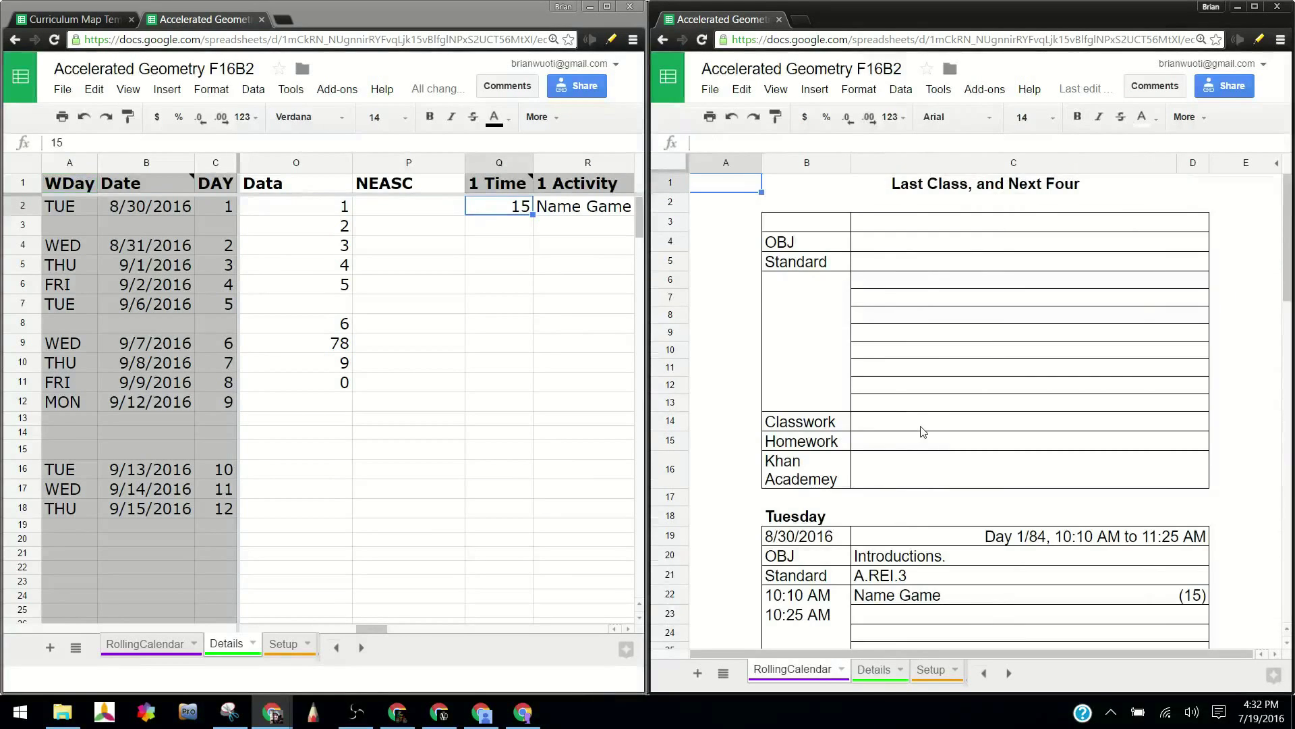
pyautogui.scroll(-4, 923, 431)
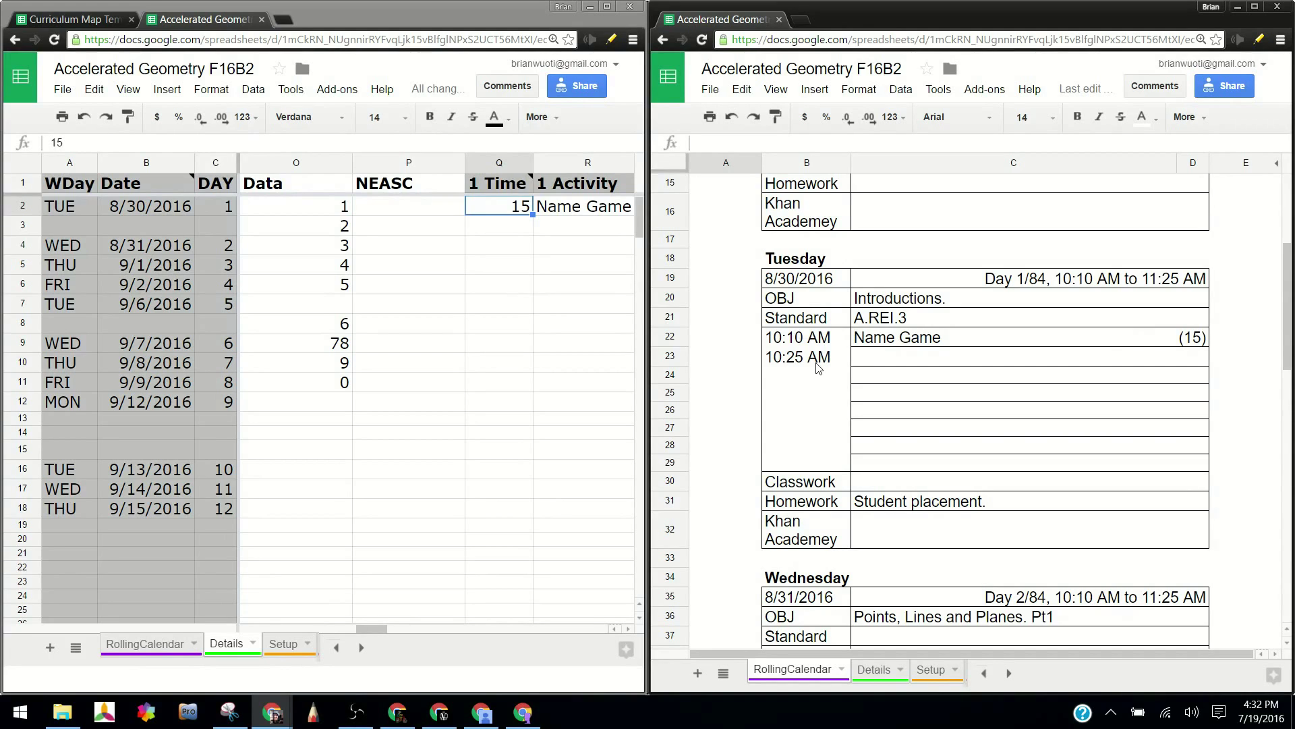
# - In the 8/30/2016 row of Details, enter 20 for 2 Time and Syllabus for 2 Activity
pyautogui.click(558, 208)
pyautogui.press('Right')
pyautogui.press('Right')
pyautogui.press('Left')
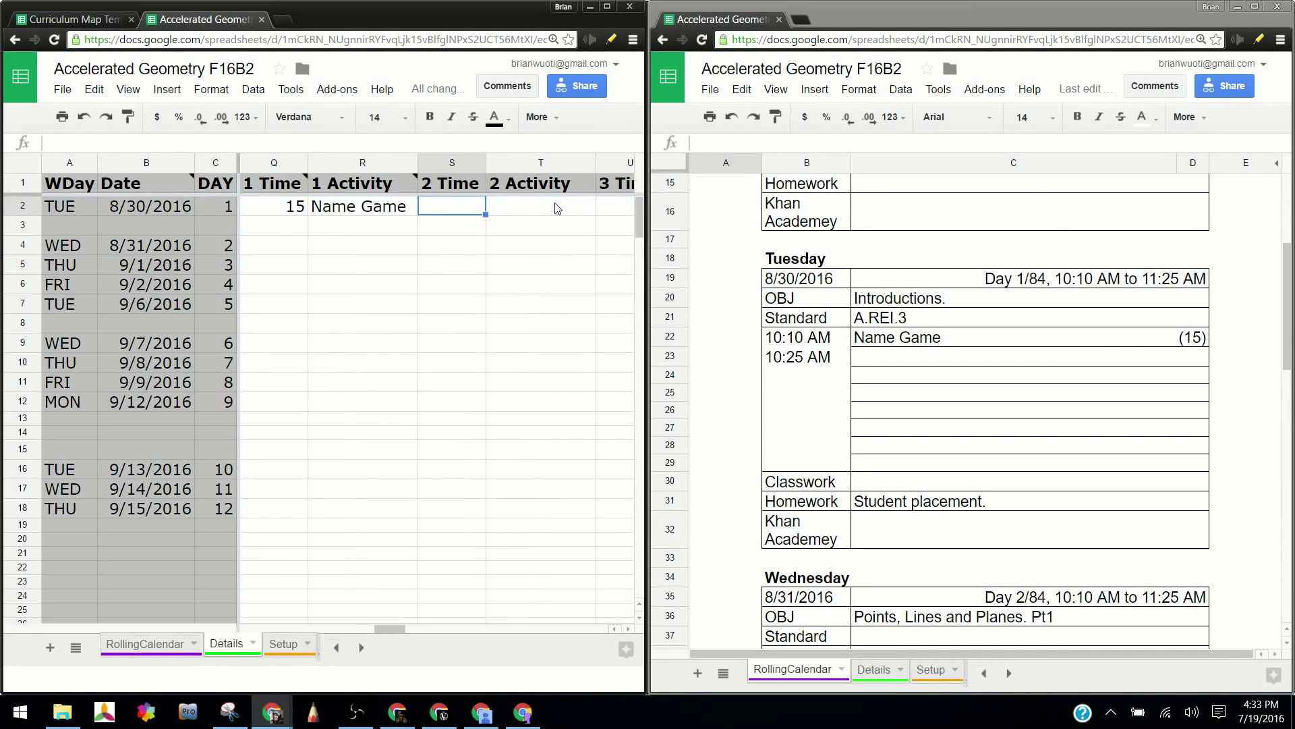
pyautogui.write('20')
pyautogui.press('Tab')
pyautogui.write('Sy')
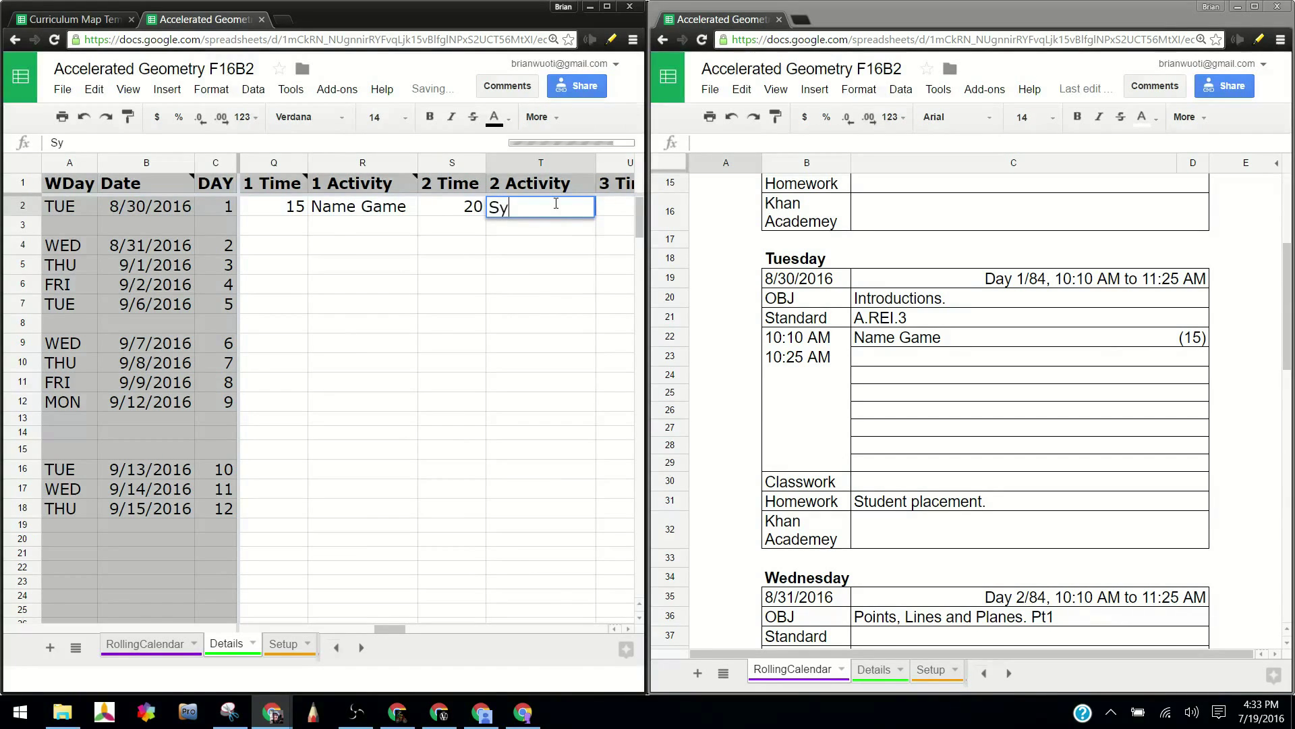
pyautogui.write('llabus')
pyautogui.press('Tab')
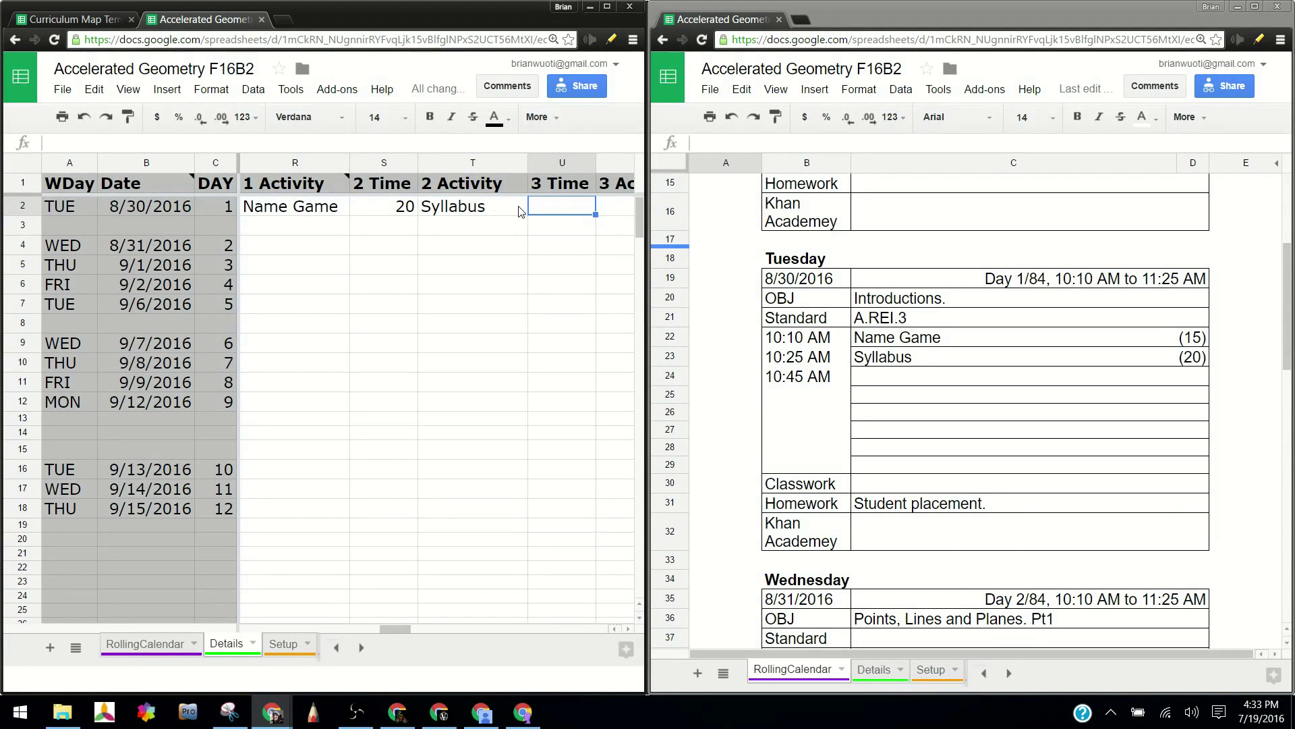
# - In the 8/30/2016 row of Details, enter 35 for 3 Time and Lesson on Basics of Geometry for 3 Activity
pyautogui.write('35')
pyautogui.press('Tab')
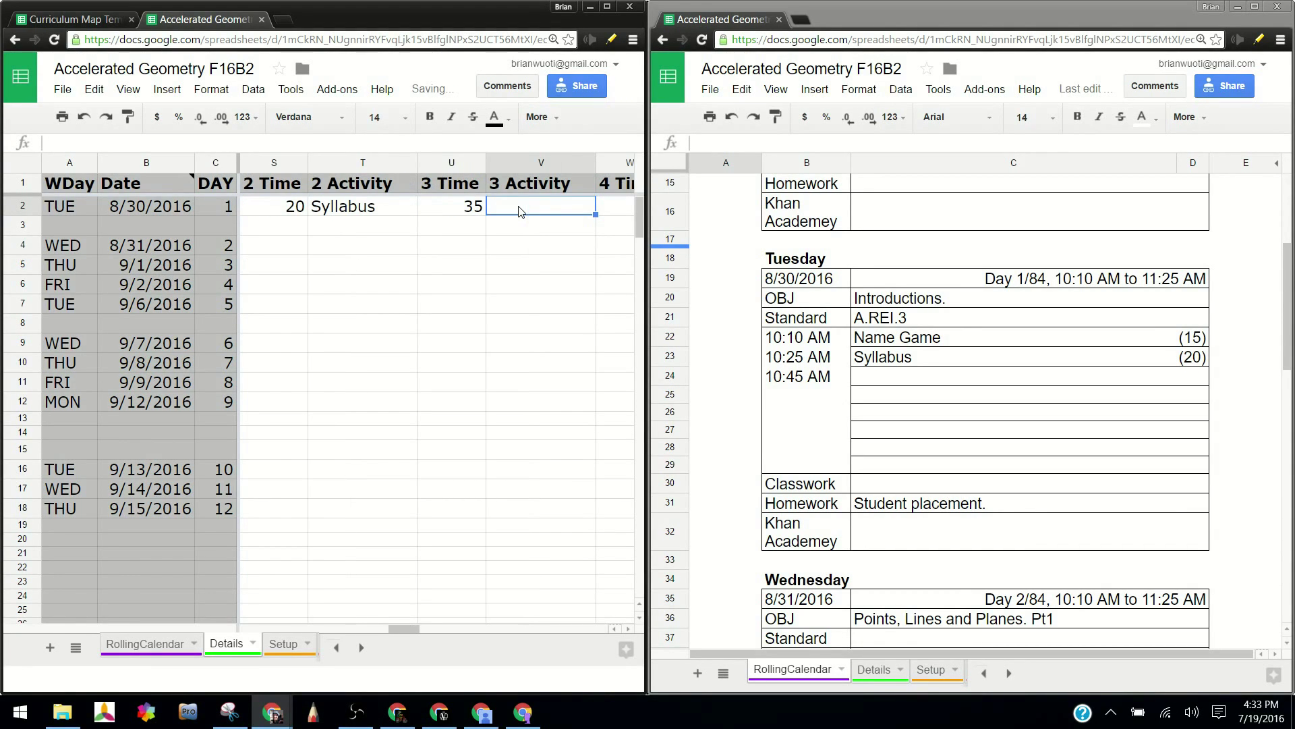
pyautogui.write('Le')
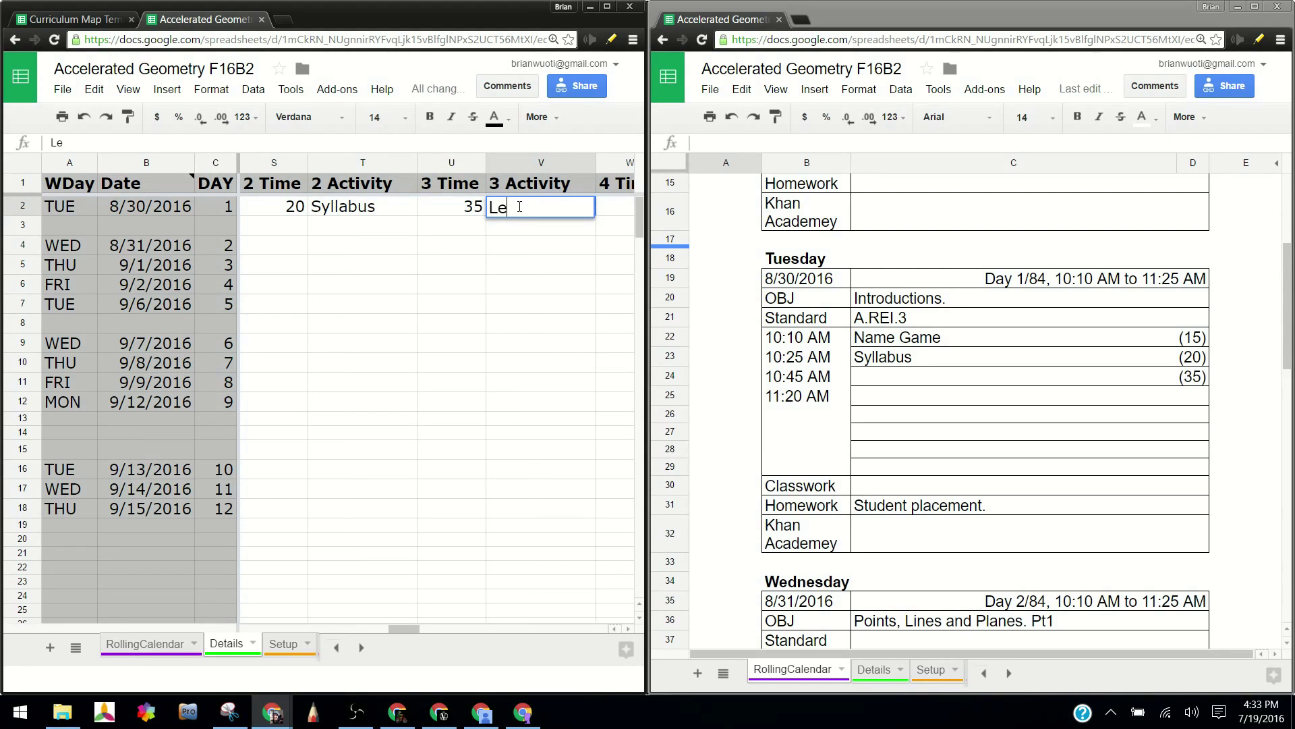
pyautogui.write('sson on Geom')
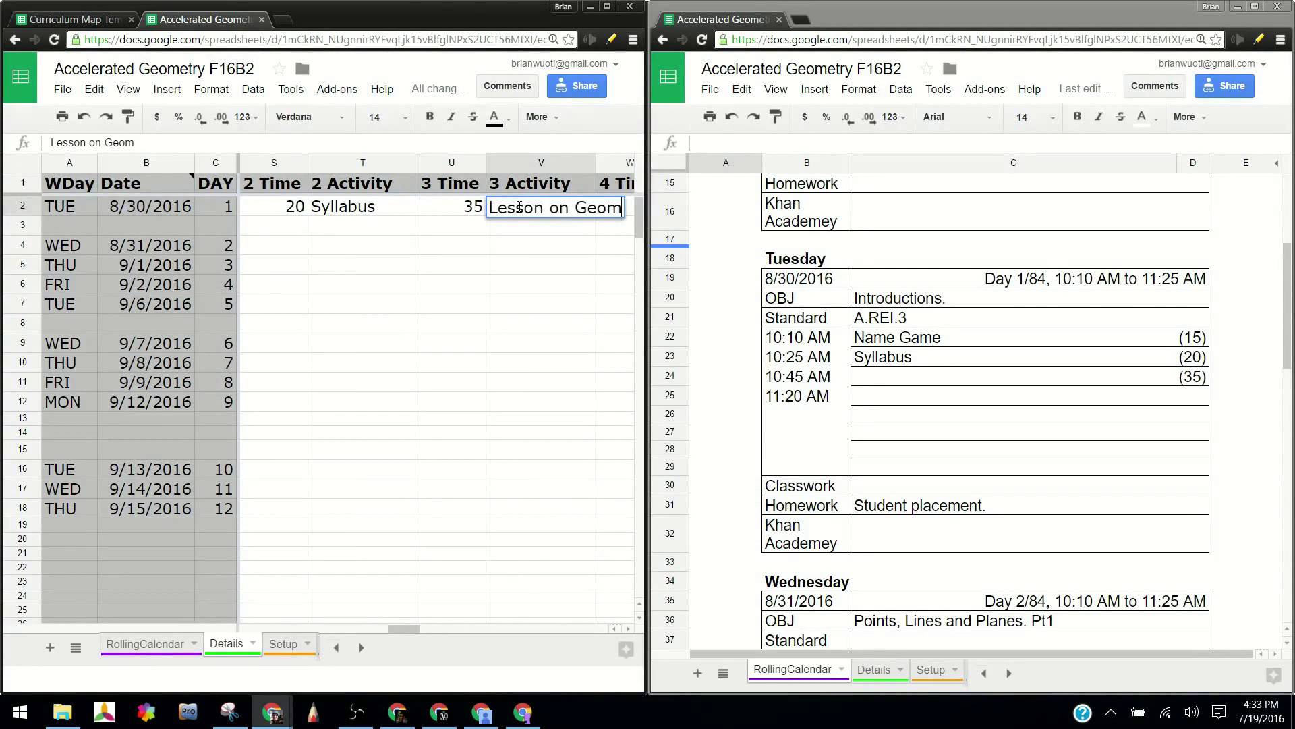
pyautogui.press('BackSpace')
pyautogui.press('BackSpace')
pyautogui.press('BackSpace')
pyautogui.press('BackSpace')
pyautogui.write('Basics of G')
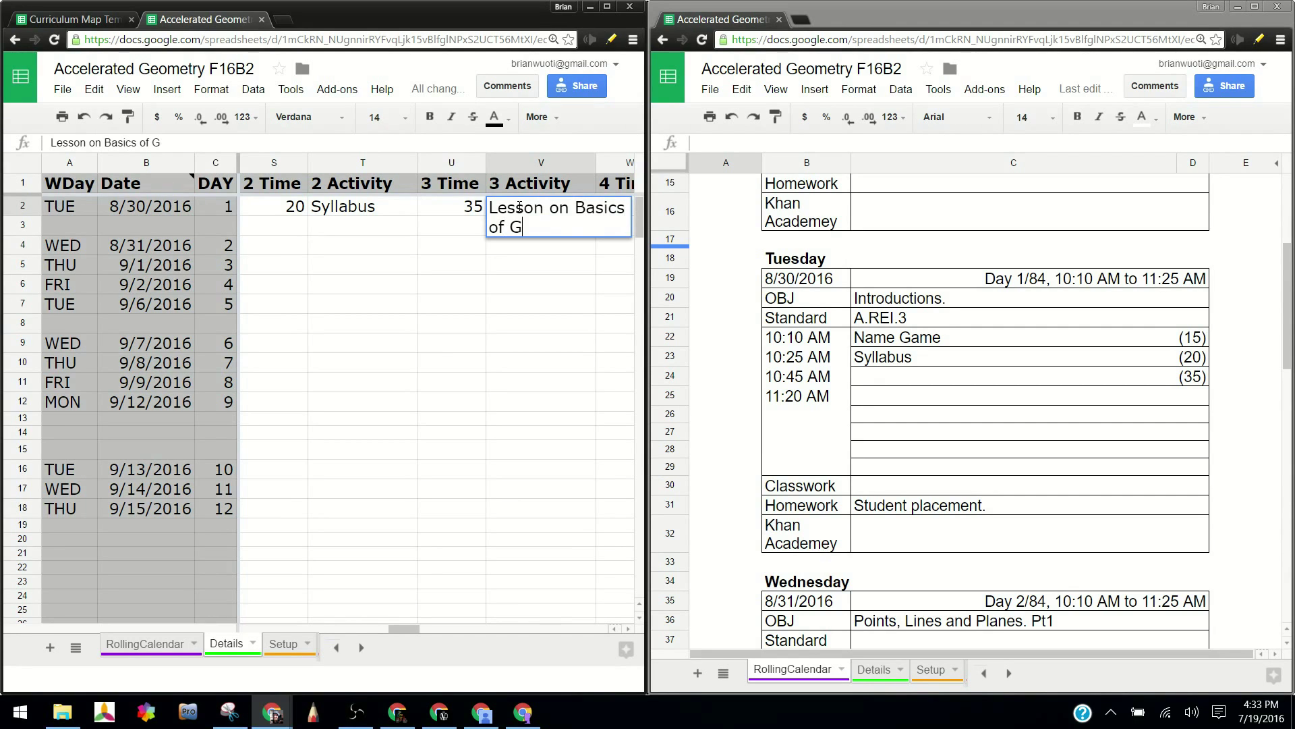
pyautogui.write('eometry')
pyautogui.press('Tab')
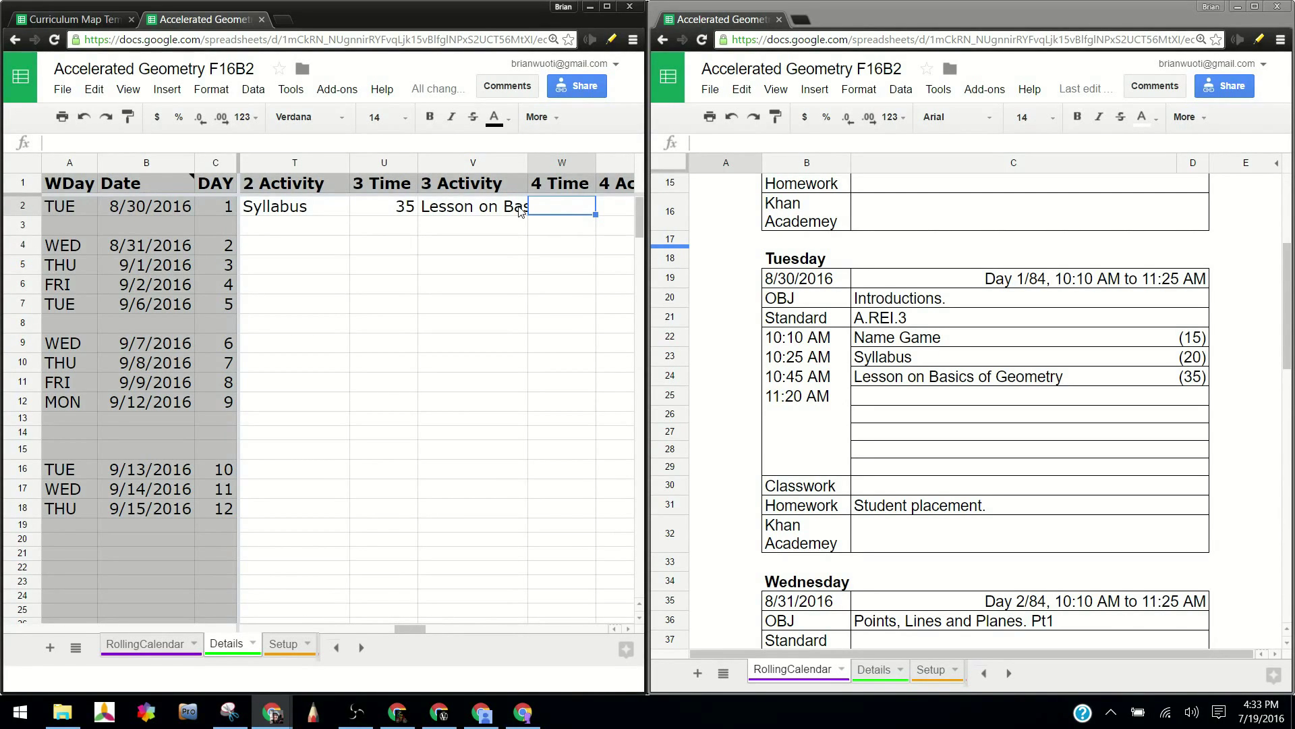
# - In the 8/30/2016 row, enter 10 for 4 Time and Video: Euclid for 4 Activity
pyautogui.write('10')
pyautogui.press('Tab')
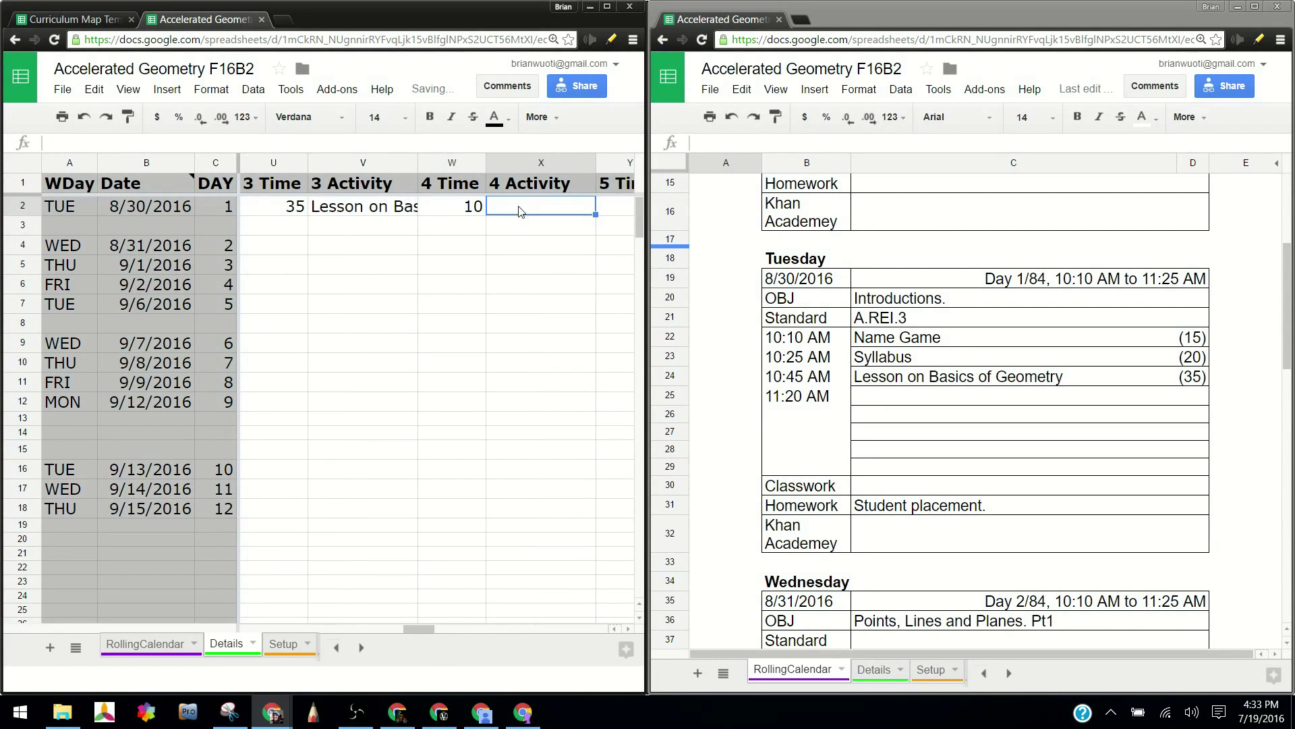
pyautogui.write('Videi')
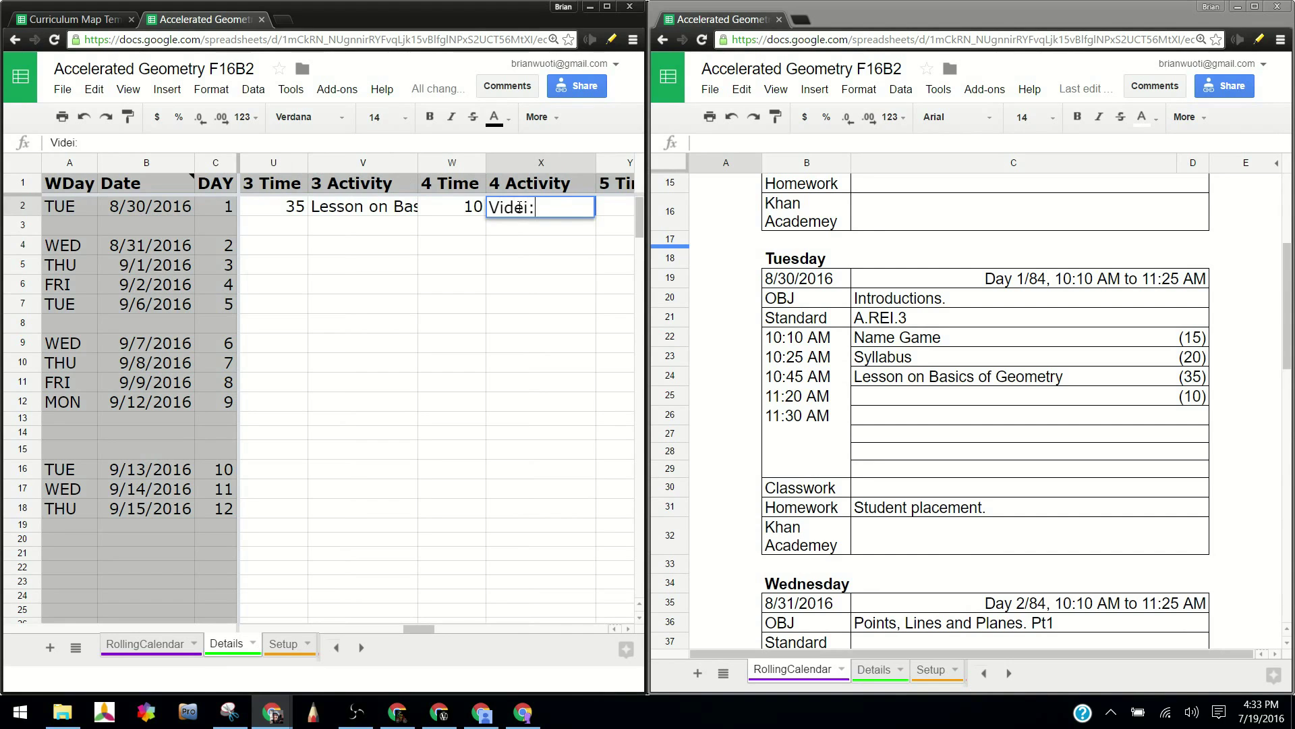
pyautogui.write(':')
pyautogui.write(' Equ')
pyautogui.press('BackSpace')
pyautogui.press('BackSpace')
pyautogui.write('uclid')
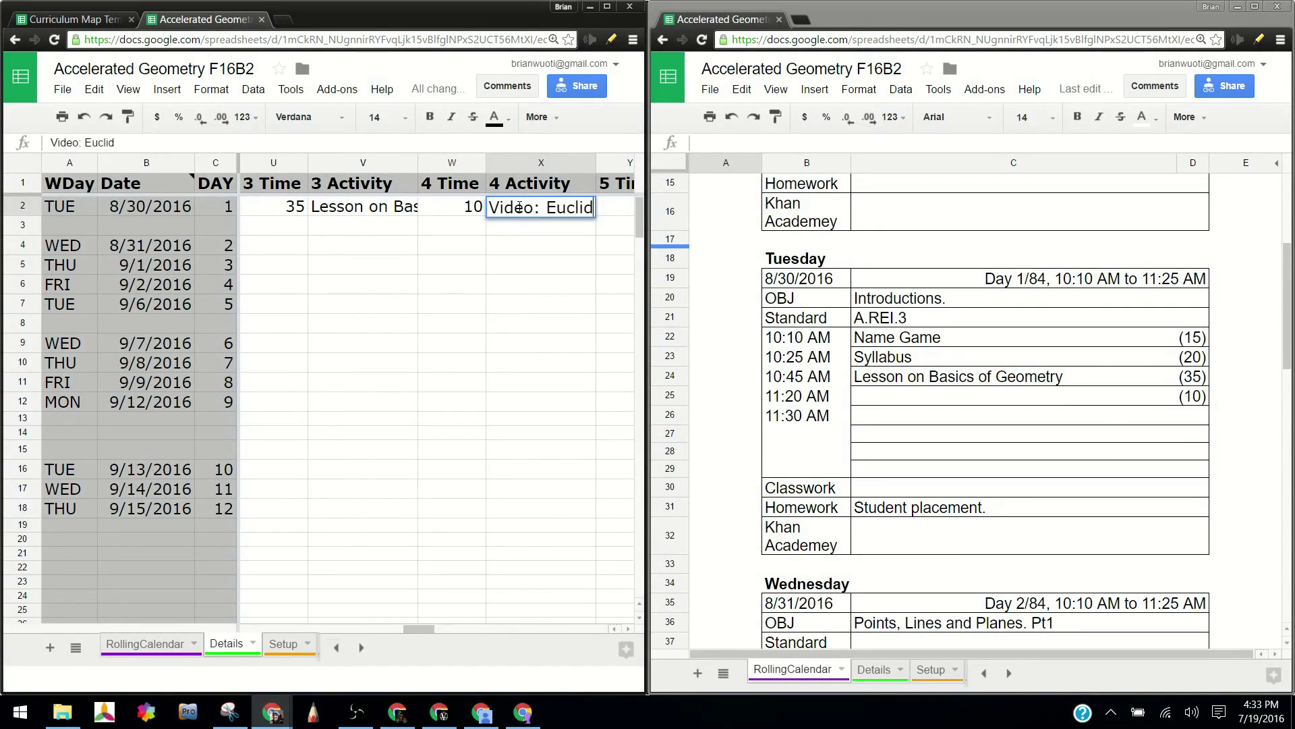
pyautogui.press('Return')
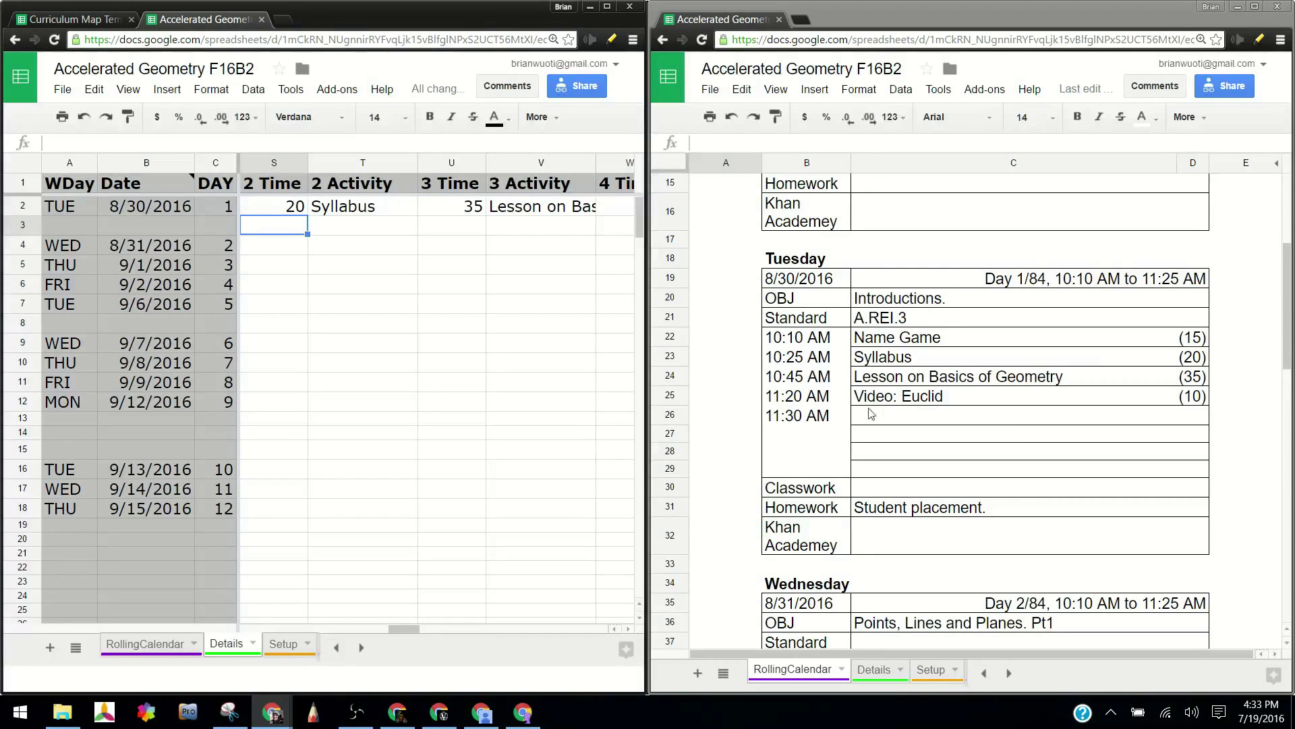
# - Check Tuesday's final time slot in RollingCalendar against the class hours, and set 3 Time for 8/30/2016 to 30 in Details
pyautogui.click(799, 420)
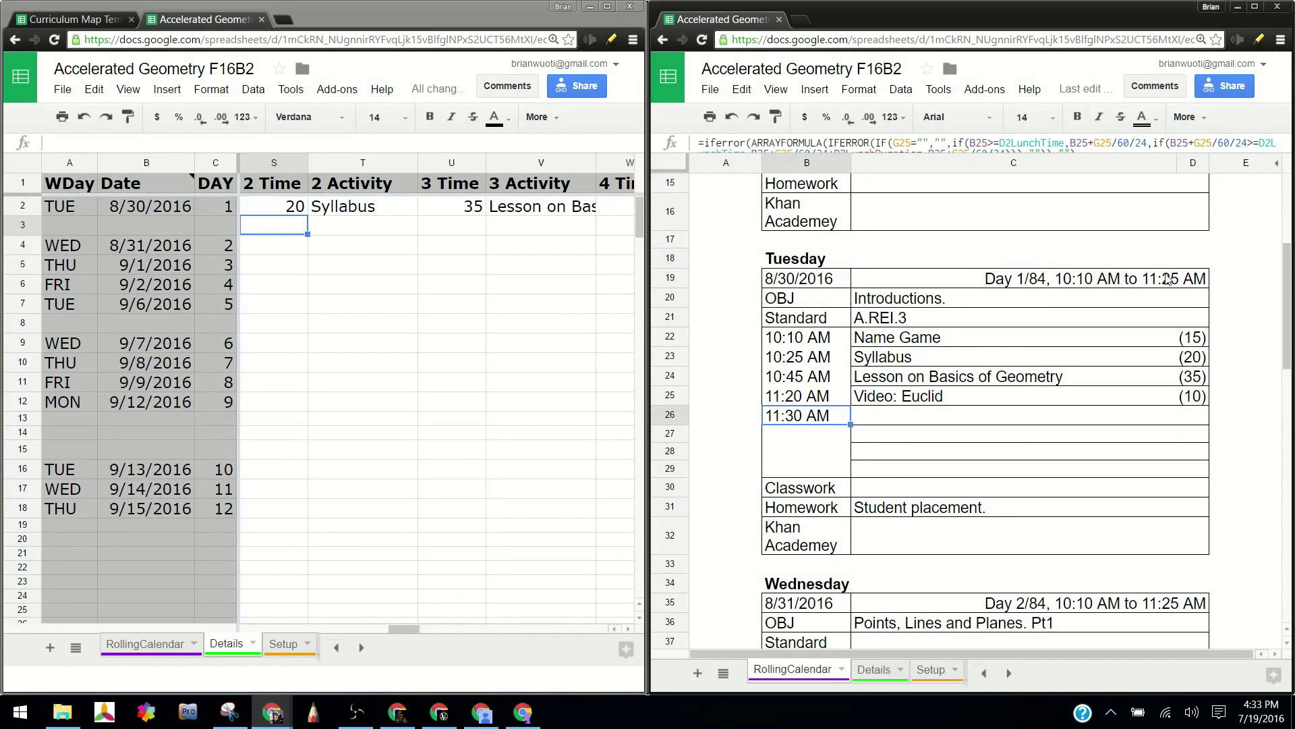
pyautogui.click(954, 427)
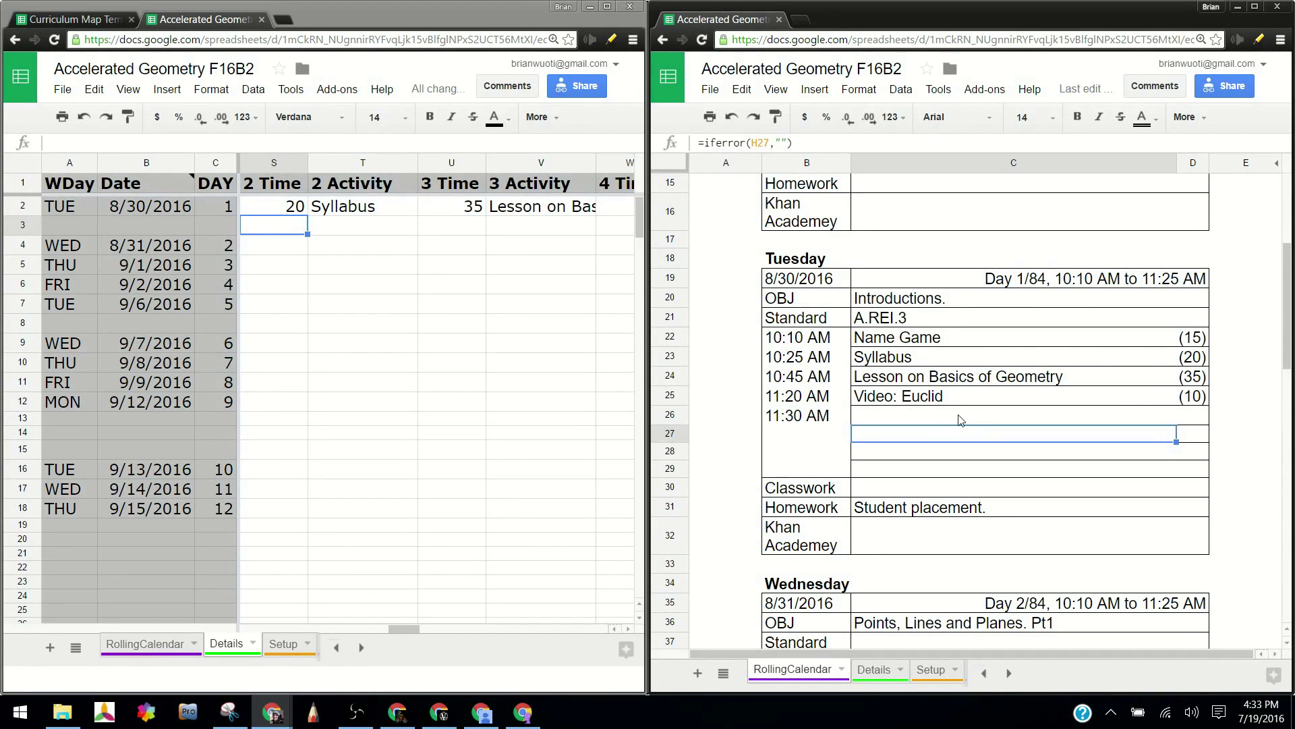
pyautogui.click(961, 418)
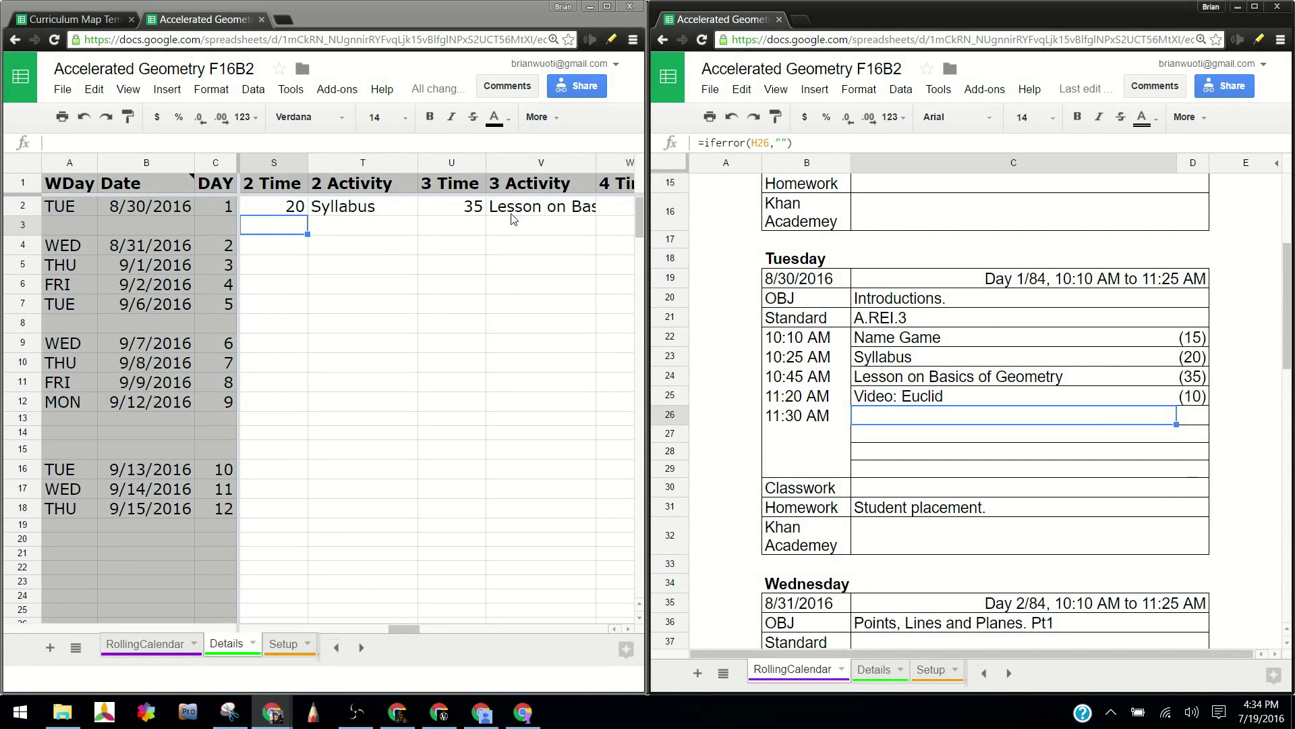
pyautogui.click(480, 210)
pyautogui.write('30')
pyautogui.press('Return')
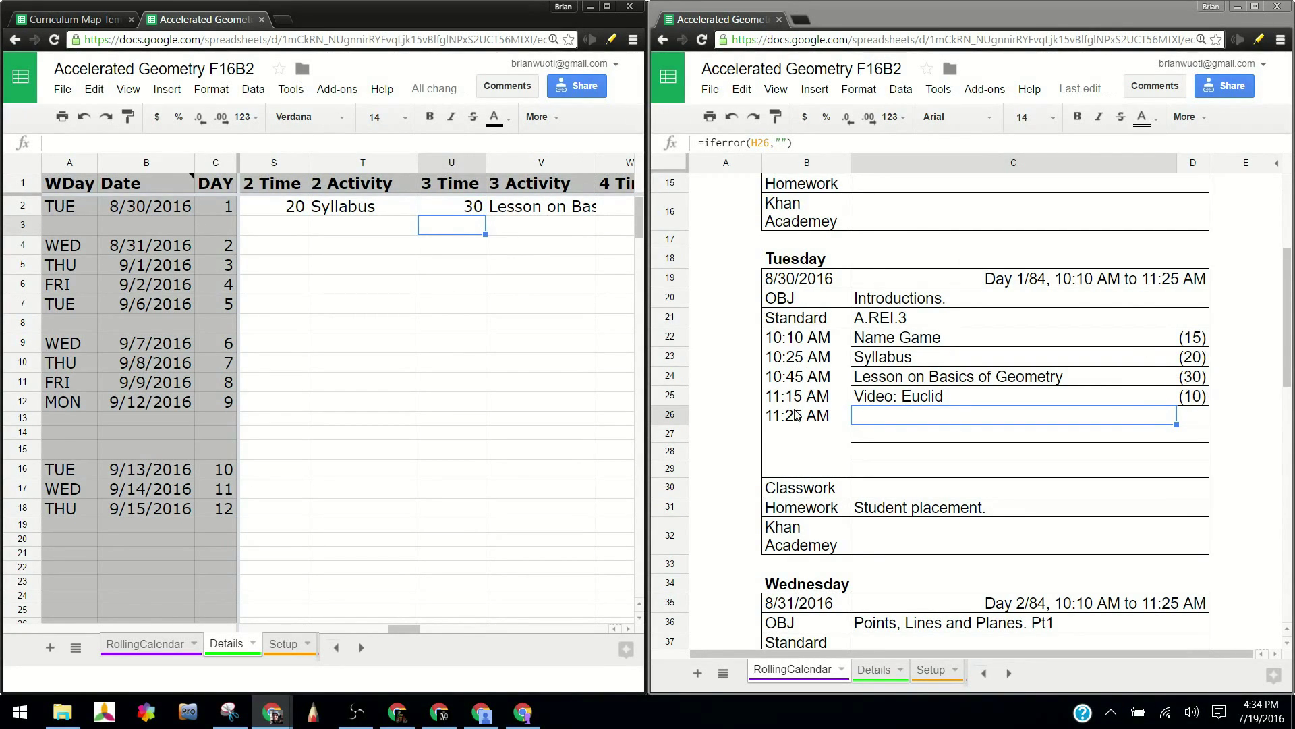
# - Set 2 Time in the 8/30/2016 row to 17
pyautogui.click(471, 212)
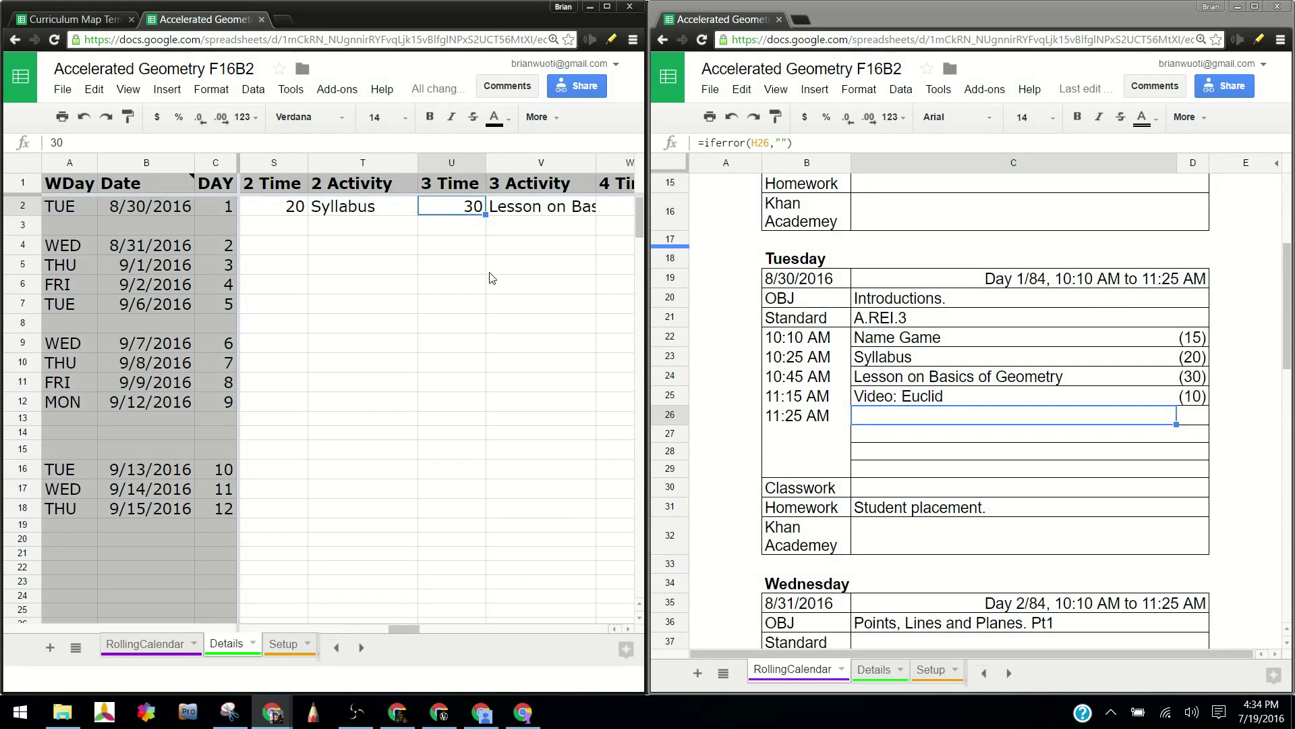
pyautogui.click(290, 206)
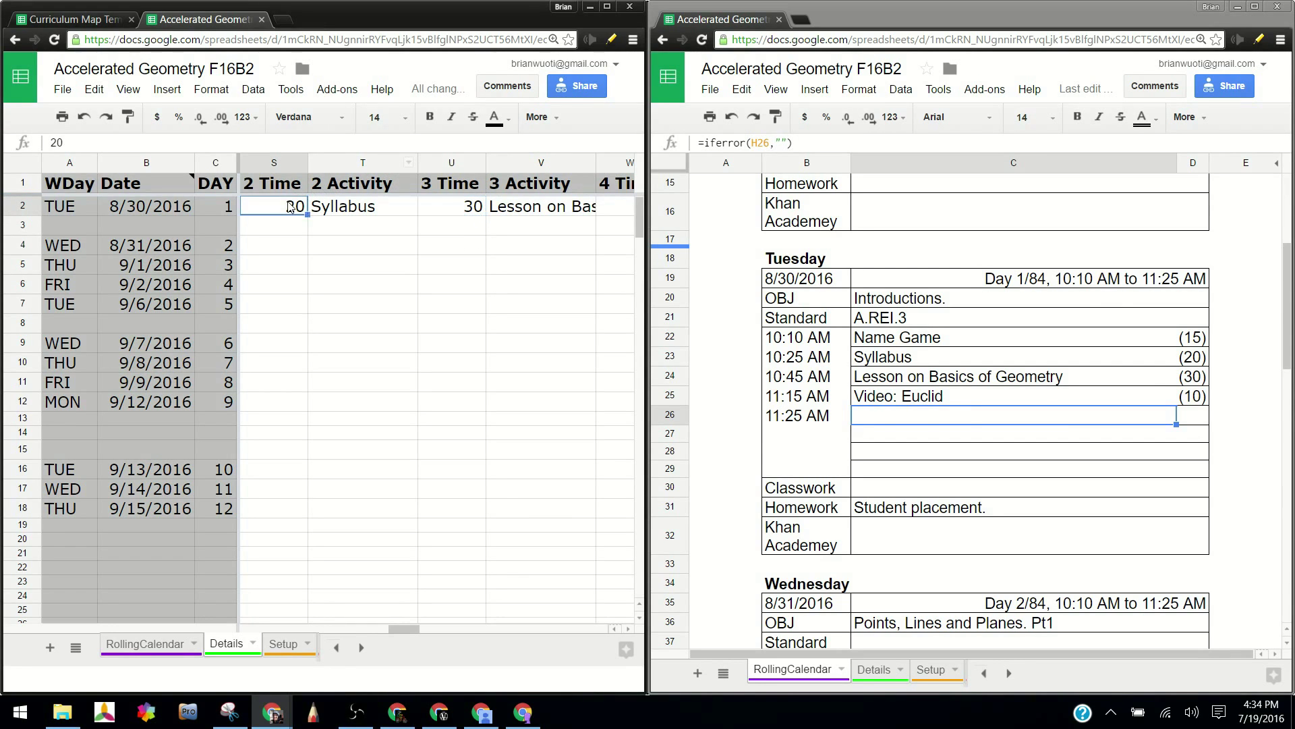
pyautogui.write('17')
pyautogui.press('Return')
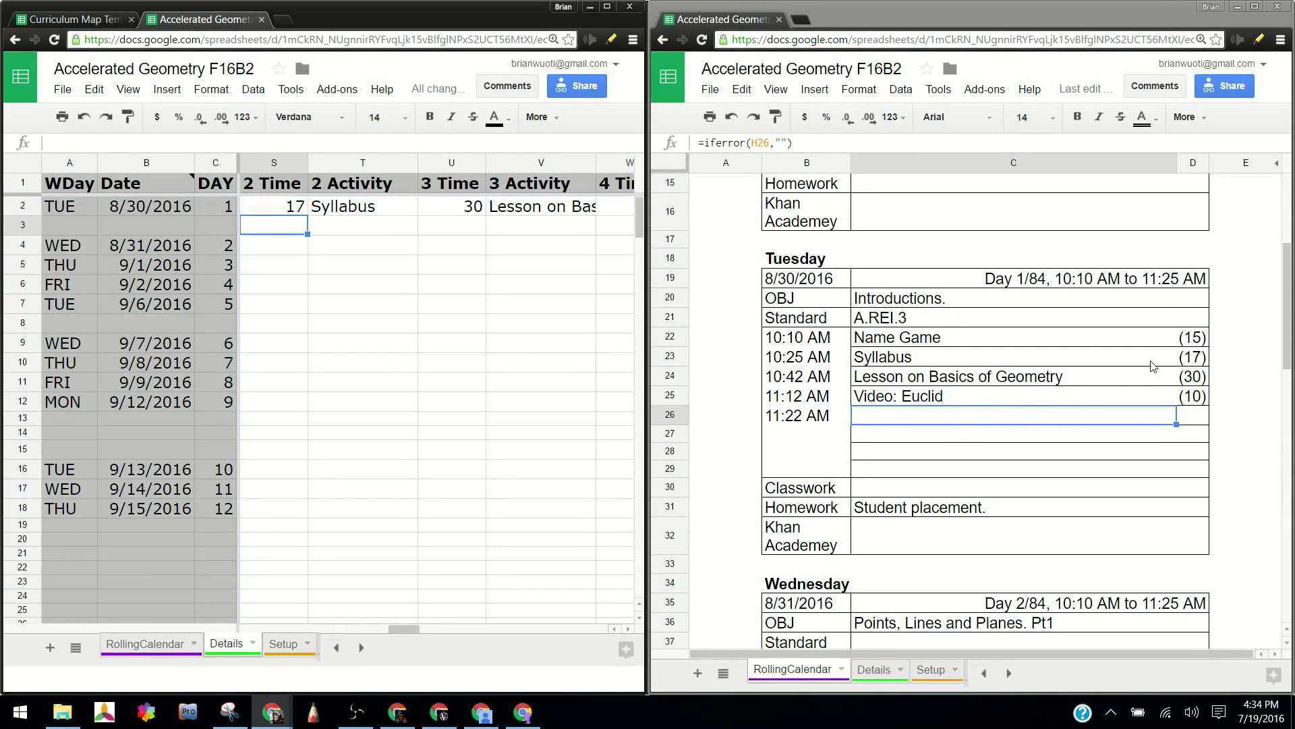
# - Try 17.5 for 2 Time in the 8/30/2016 row, undo it, and try 0:13 instead
pyautogui.click(291, 207)
pyautogui.write('17.5')
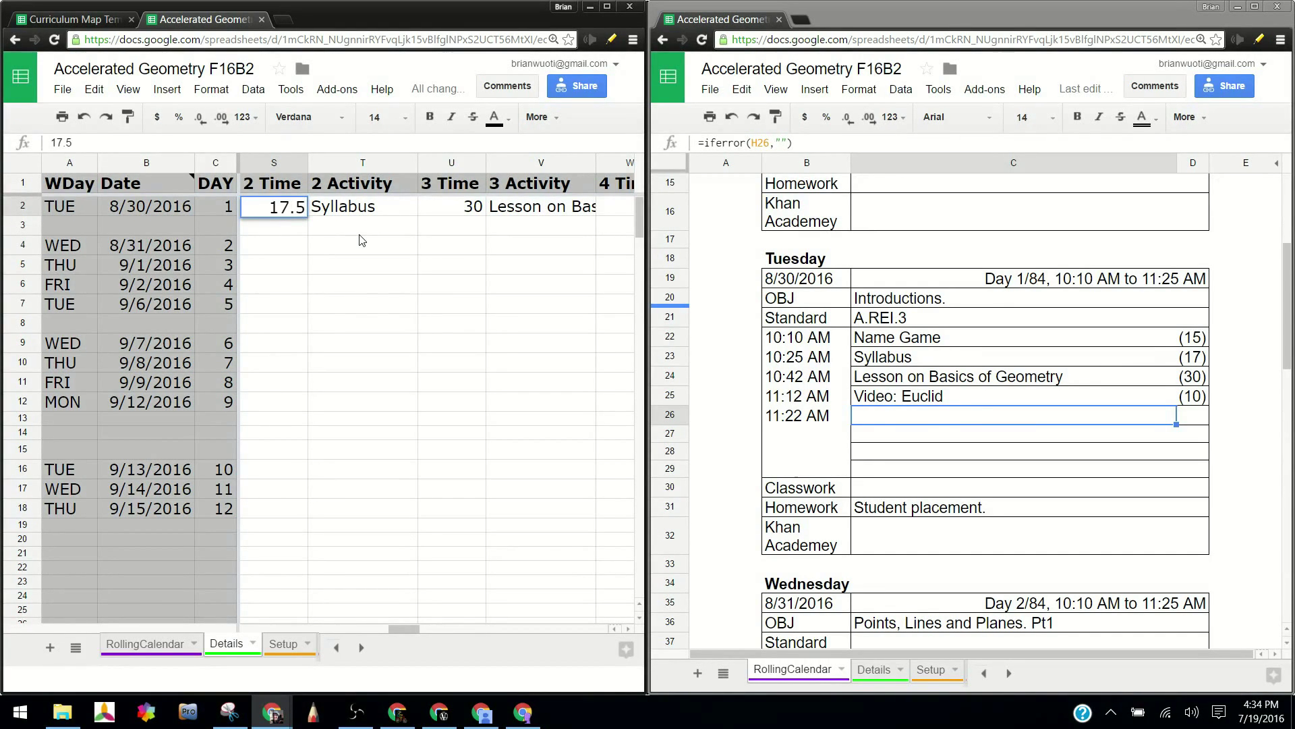
pyautogui.press('Return')
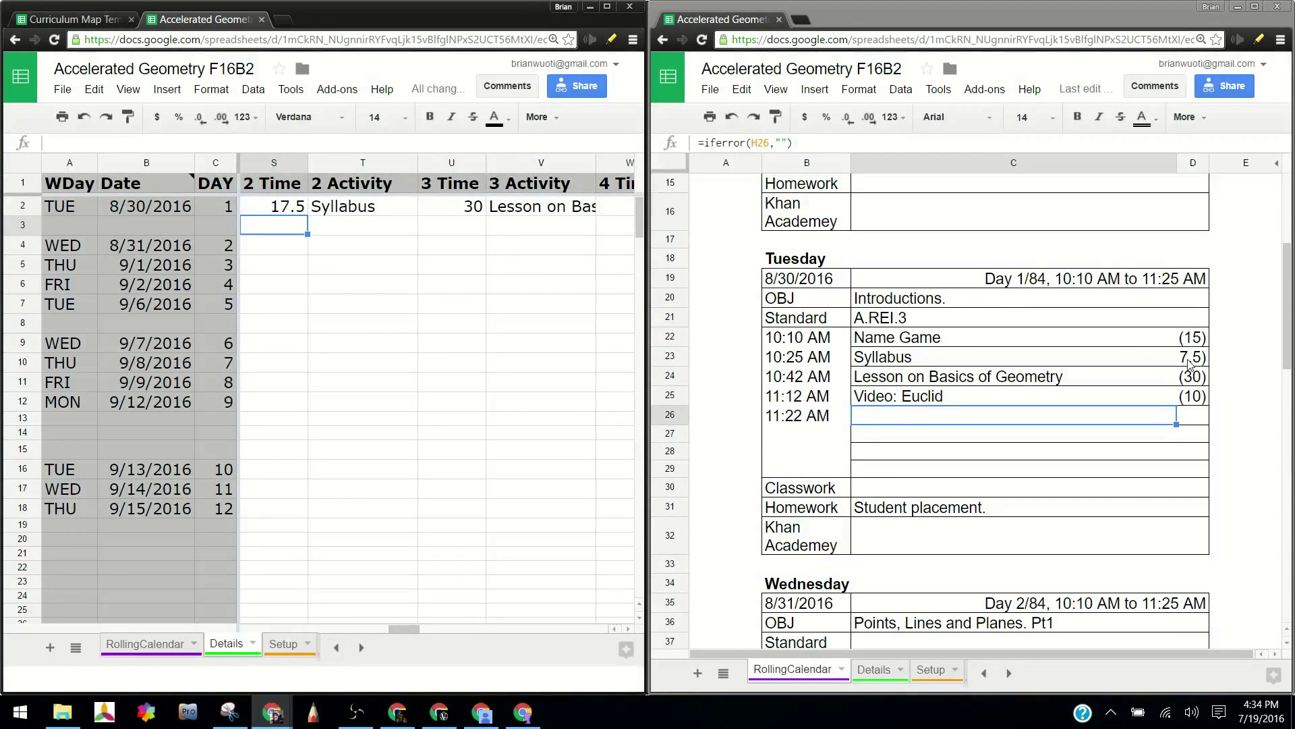
pyautogui.hotkey('ctrl', 'z')
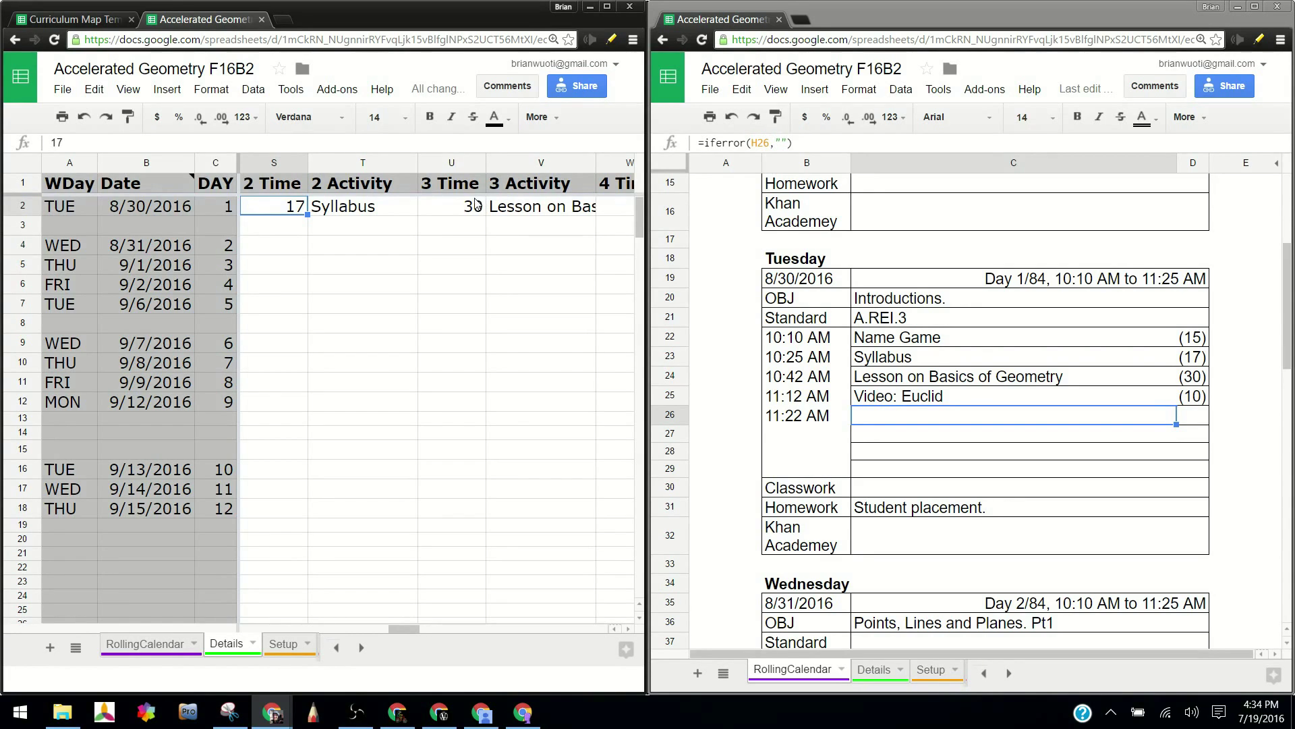
pyautogui.write('0:13')
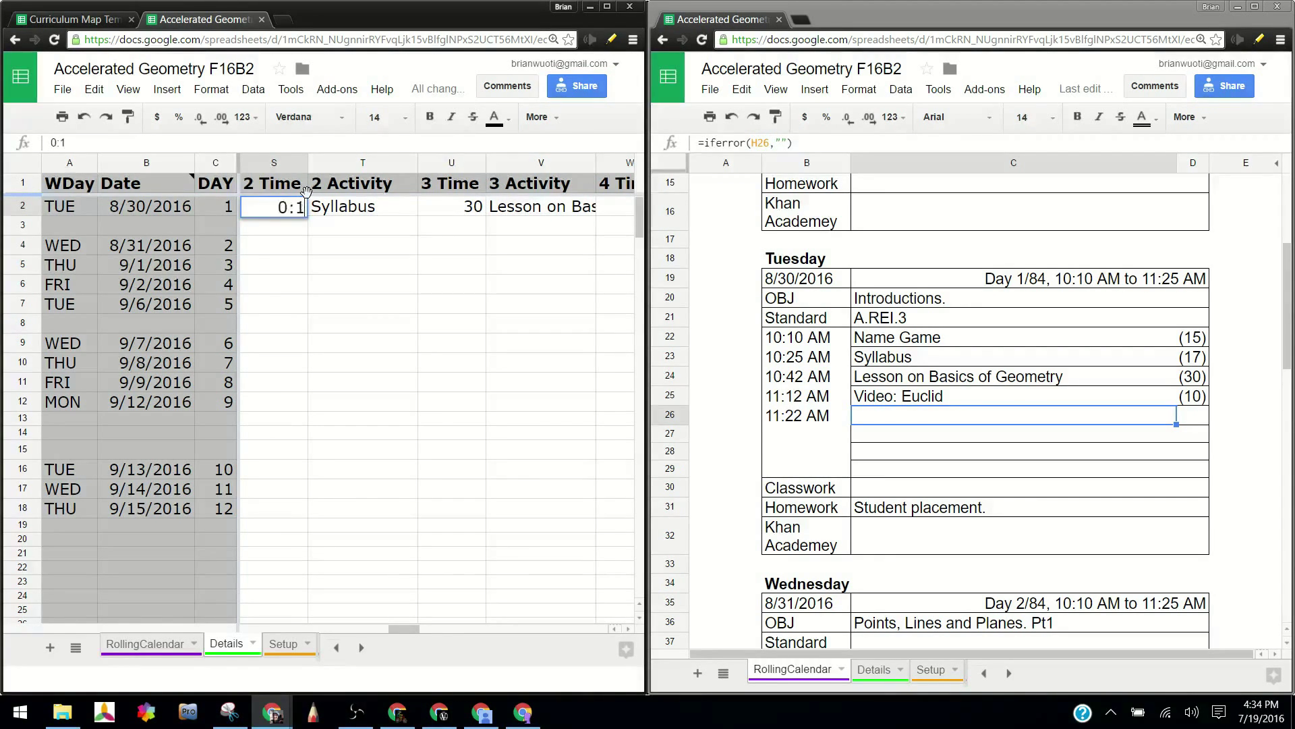
pyautogui.press('Return')
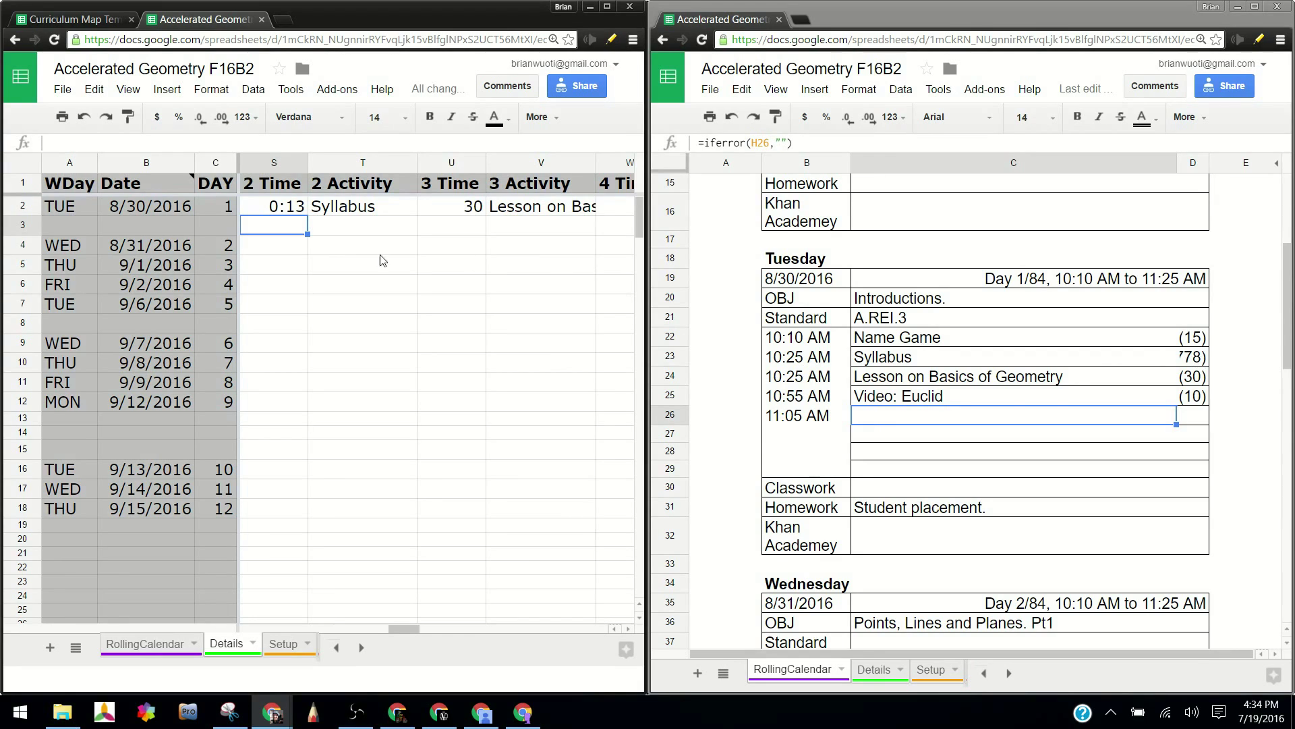
# - Set 2 Time in the 8/30/2016 row to 13 as a whole number of minutes
pyautogui.click(303, 214)
pyautogui.write('13')
pyautogui.press('Return')
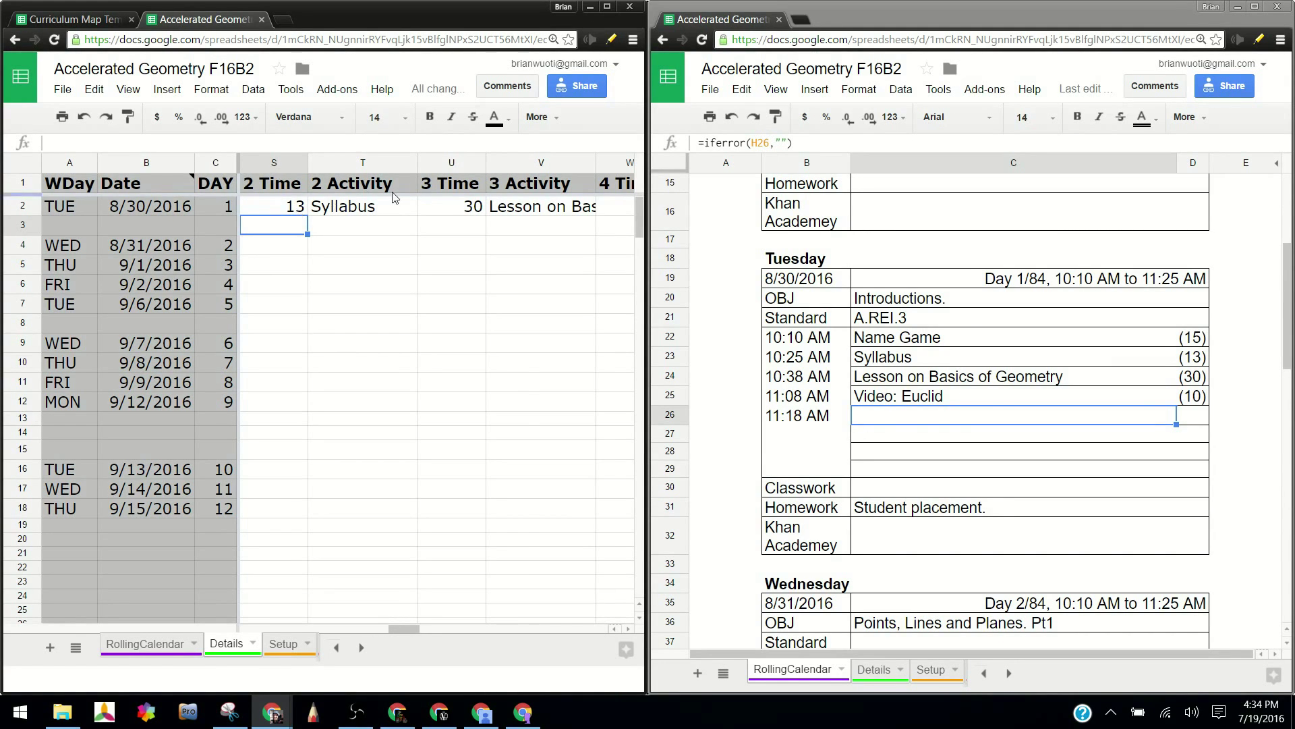
# - Enter 15 for 5 Time in the 8/30/2016 row
pyautogui.click(512, 210)
pyautogui.press('Right')
pyautogui.press('Right')
pyautogui.press('Right')
pyautogui.press('Right')
pyautogui.press('Right')
pyautogui.press('Right')
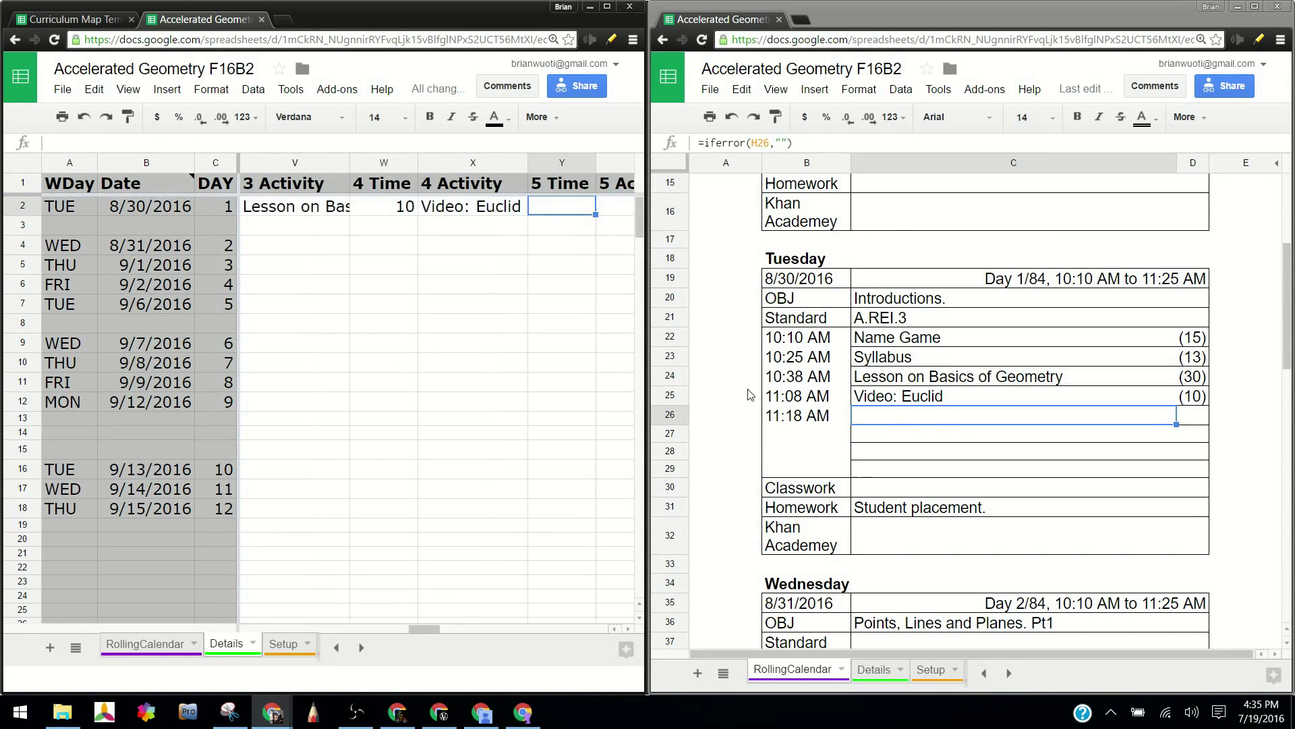
pyautogui.press('Left')
pyautogui.press('Left')
pyautogui.press('Left')
pyautogui.write('15')
pyautogui.press('Right')
pyautogui.press('Left')
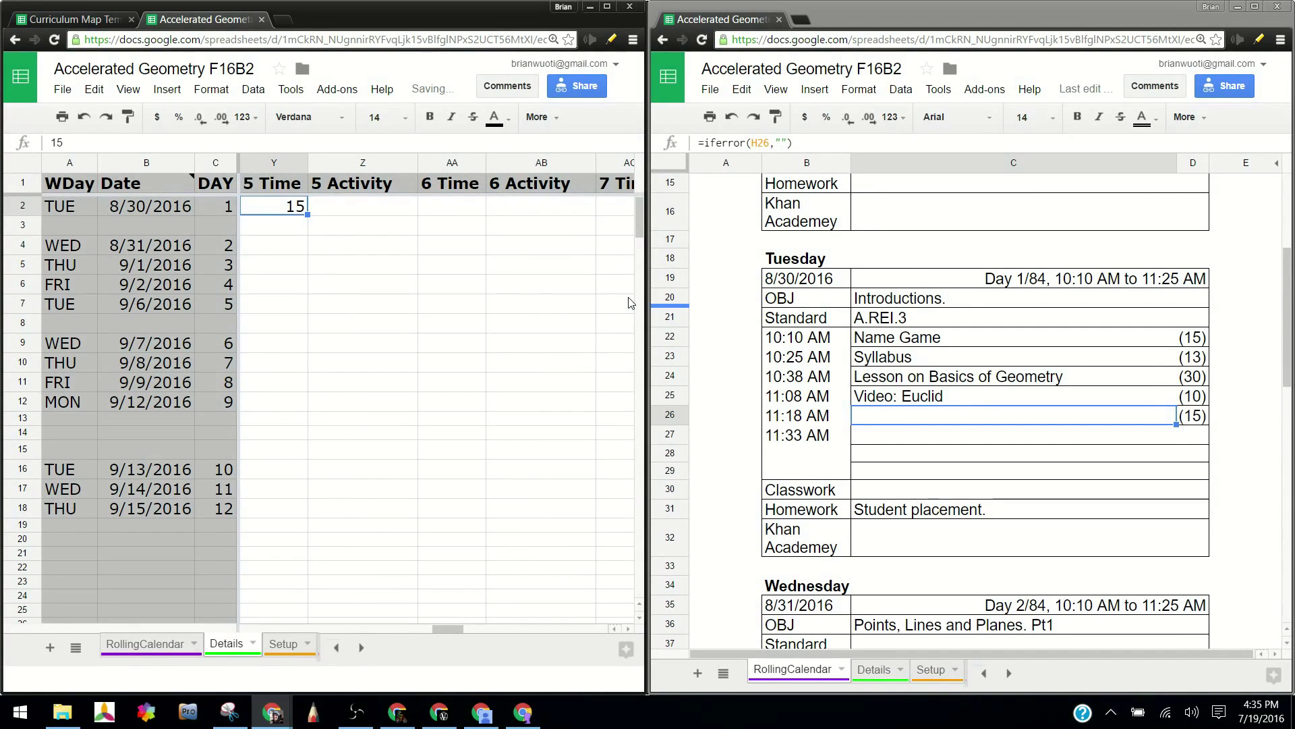
# - Enter 30 for 6 Time and 10 for 7 Time in the 8/30/2016 row
pyautogui.press('Right')
pyautogui.press('Right')
pyautogui.write('30')
pyautogui.press('Right')
pyautogui.press('Right')
pyautogui.write('10')
pyautogui.press('Left')
# - Enter "Exit Ticket: Name a shape." for 5 Activity in the 8/30/2016 row
pyautogui.press('Left')
pyautogui.press('Left')
pyautogui.press('Left')
pyautogui.press('Right')
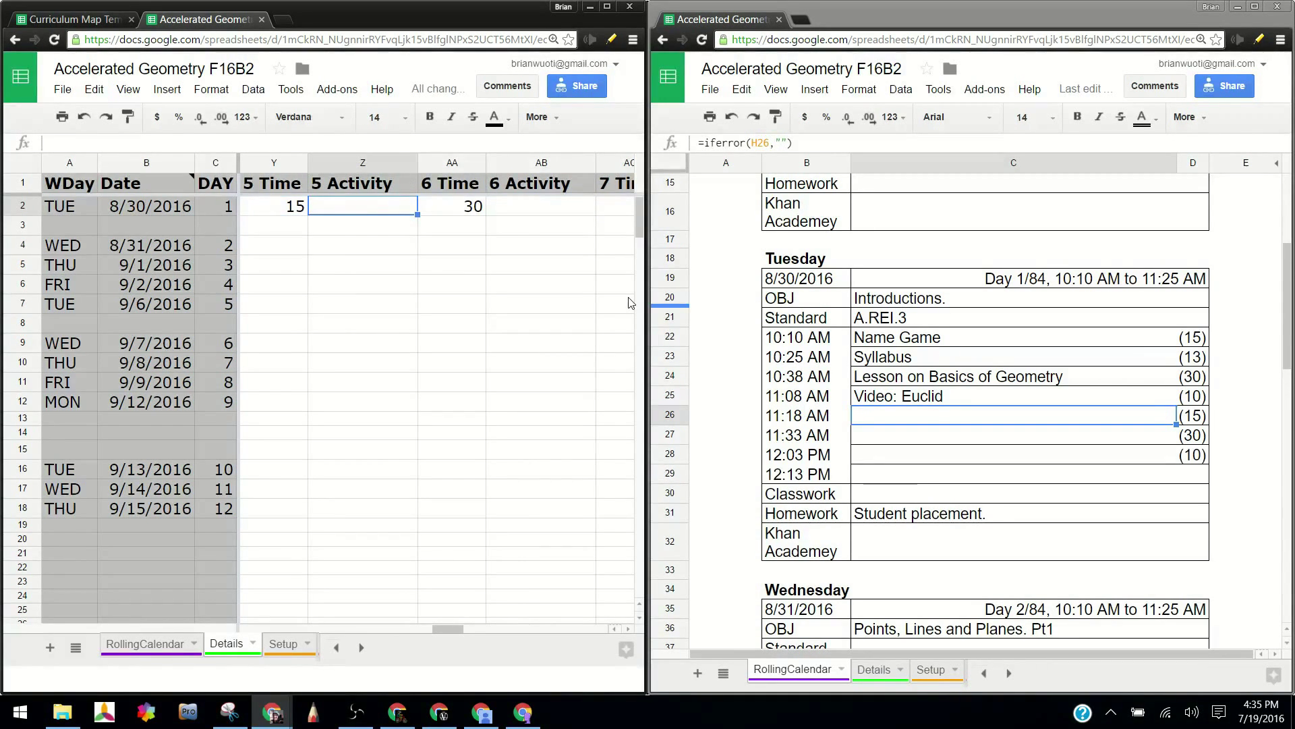
pyautogui.write('Exit Tick')
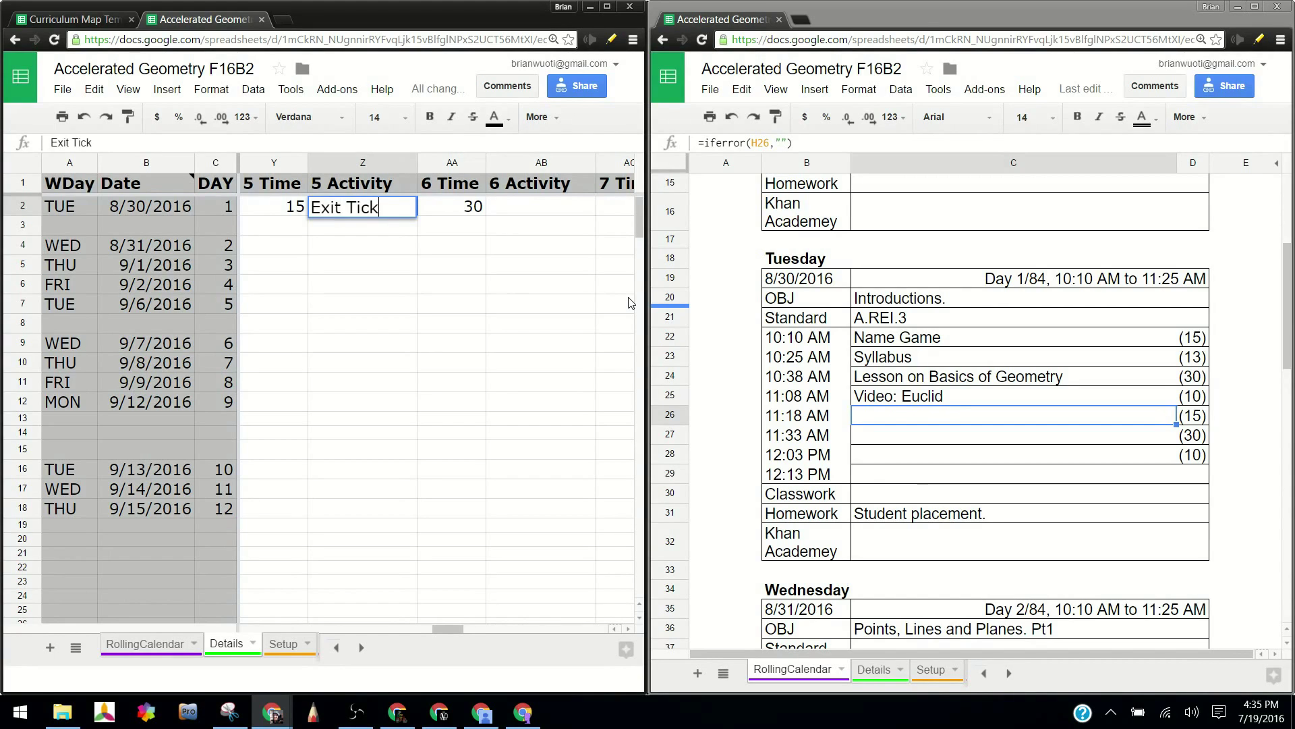
pyautogui.write('et: Name a shape.')
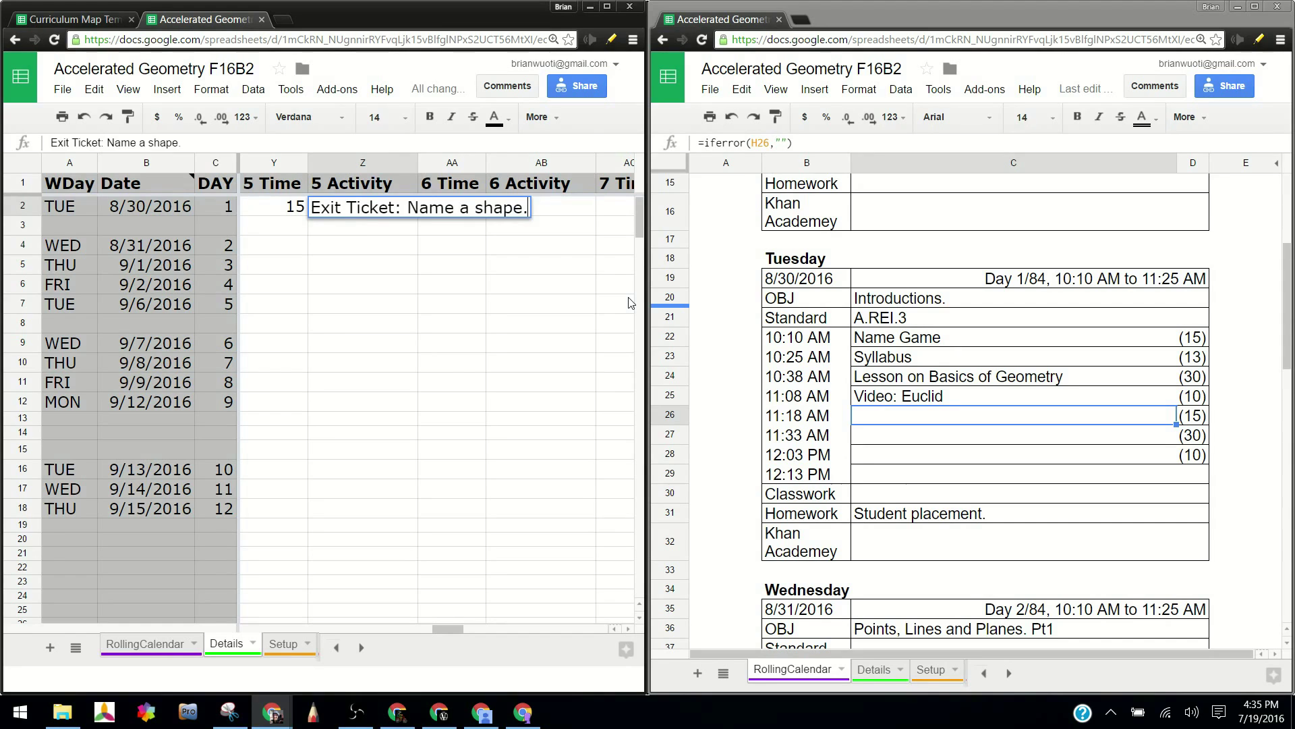
pyautogui.press('Return')
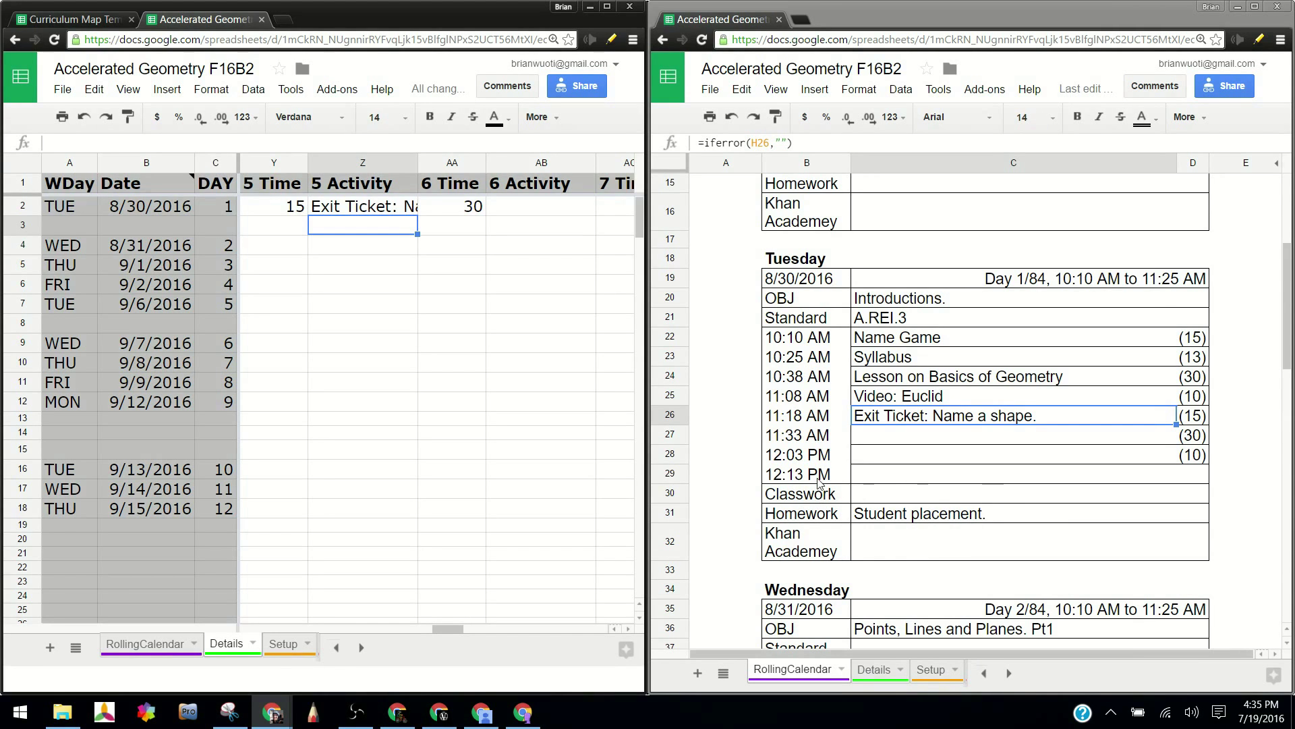
# - Highlight Tuesday's rows after and before the timed agenda in RollingCalendar, and set Period/Block to B3L2 in Setup
pyautogui.moveTo(825, 500); pyautogui.dragTo(1129, 559)
pyautogui.moveTo(805, 292); pyautogui.dragTo(871, 326)
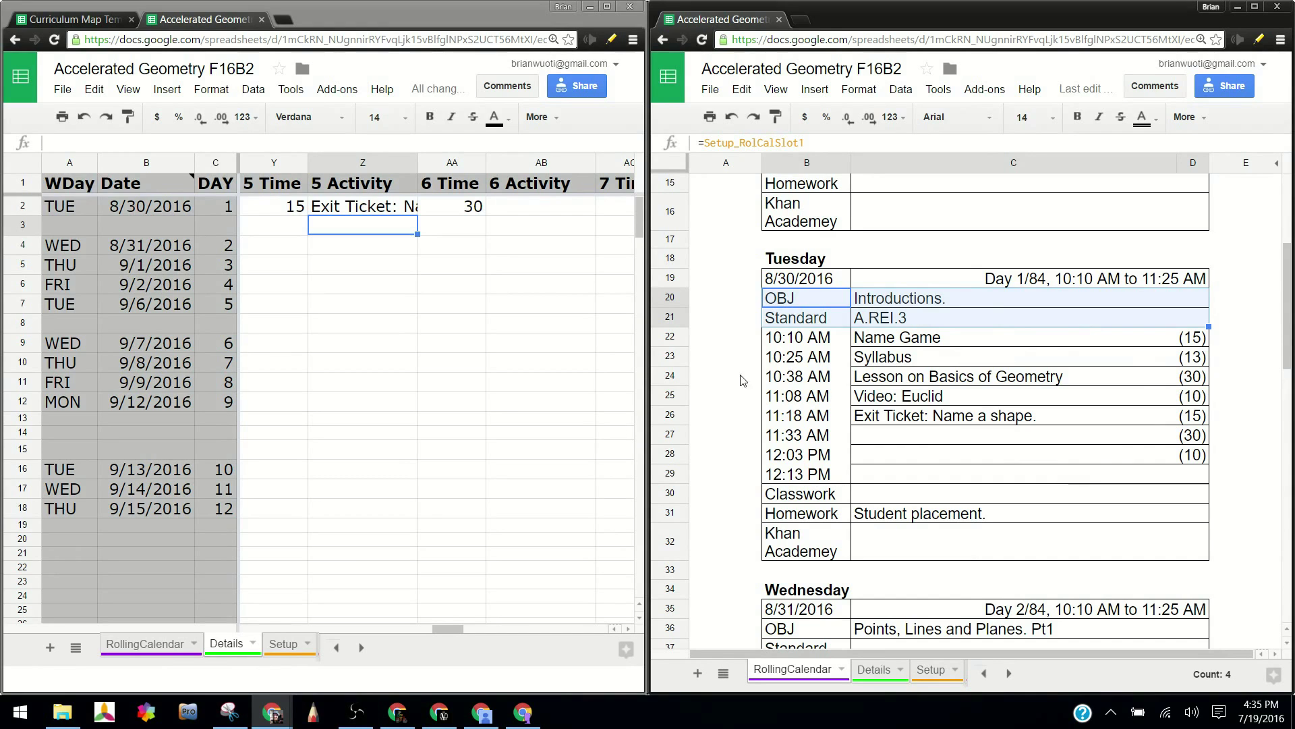
pyautogui.click(280, 645)
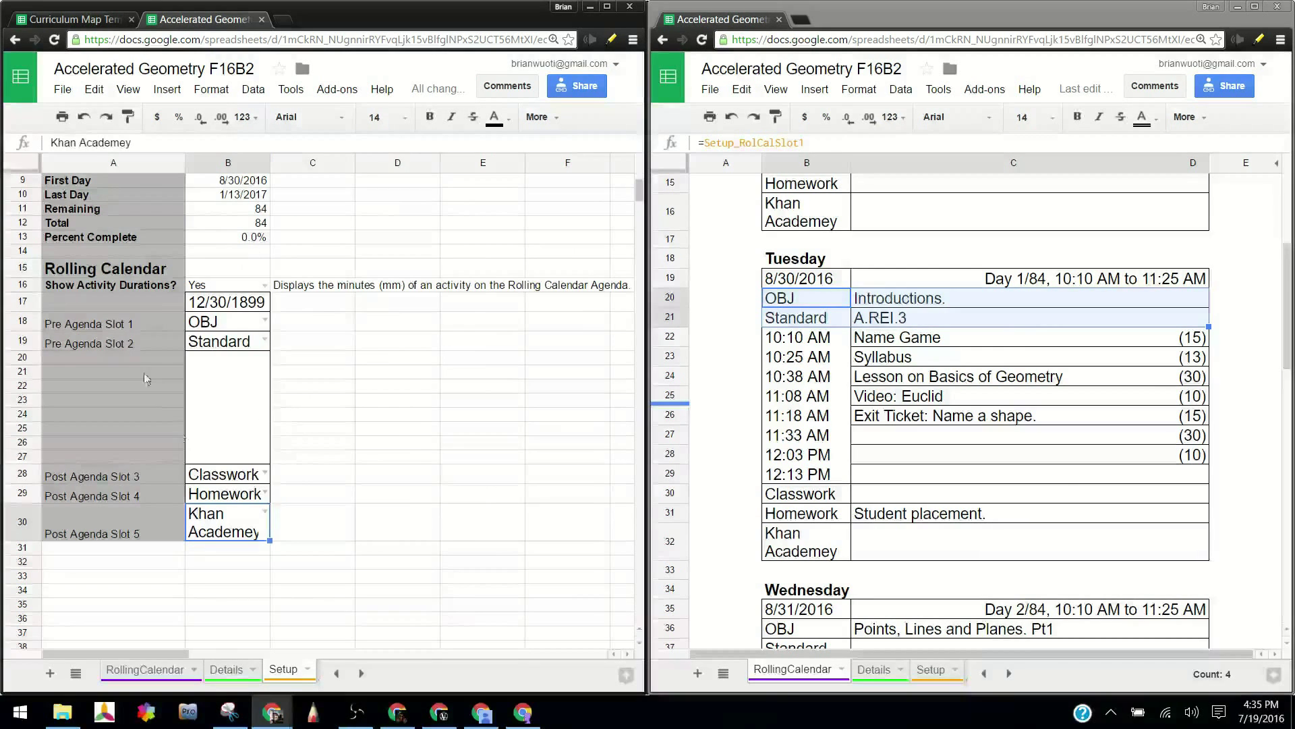
pyautogui.scroll(3, 282, 234)
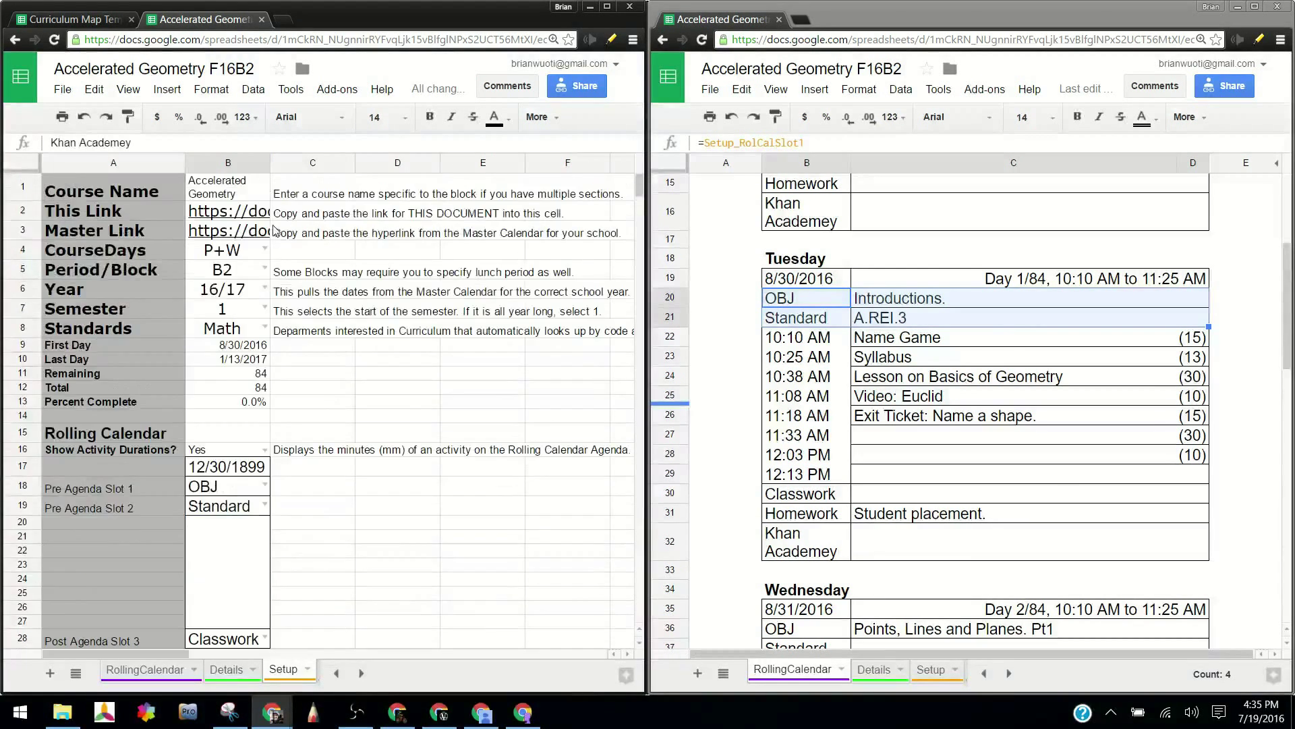
pyautogui.click(265, 271)
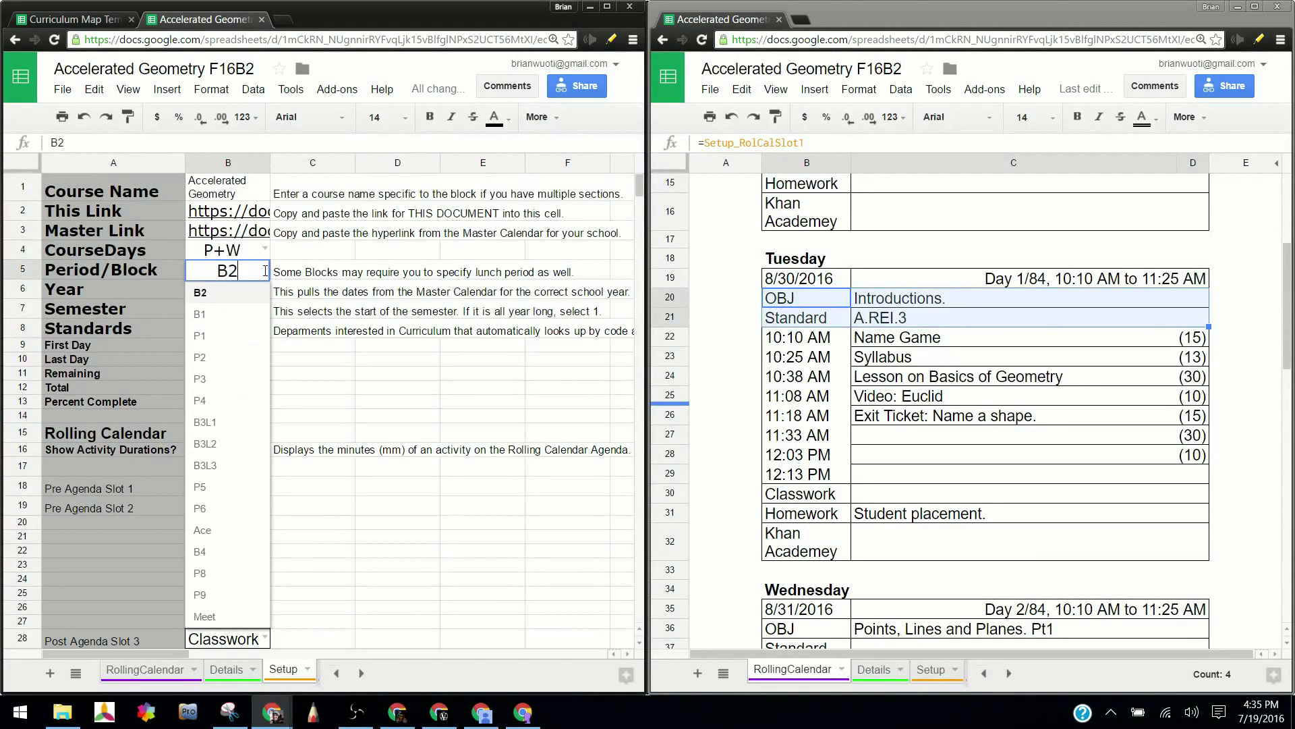
pyautogui.click(233, 452)
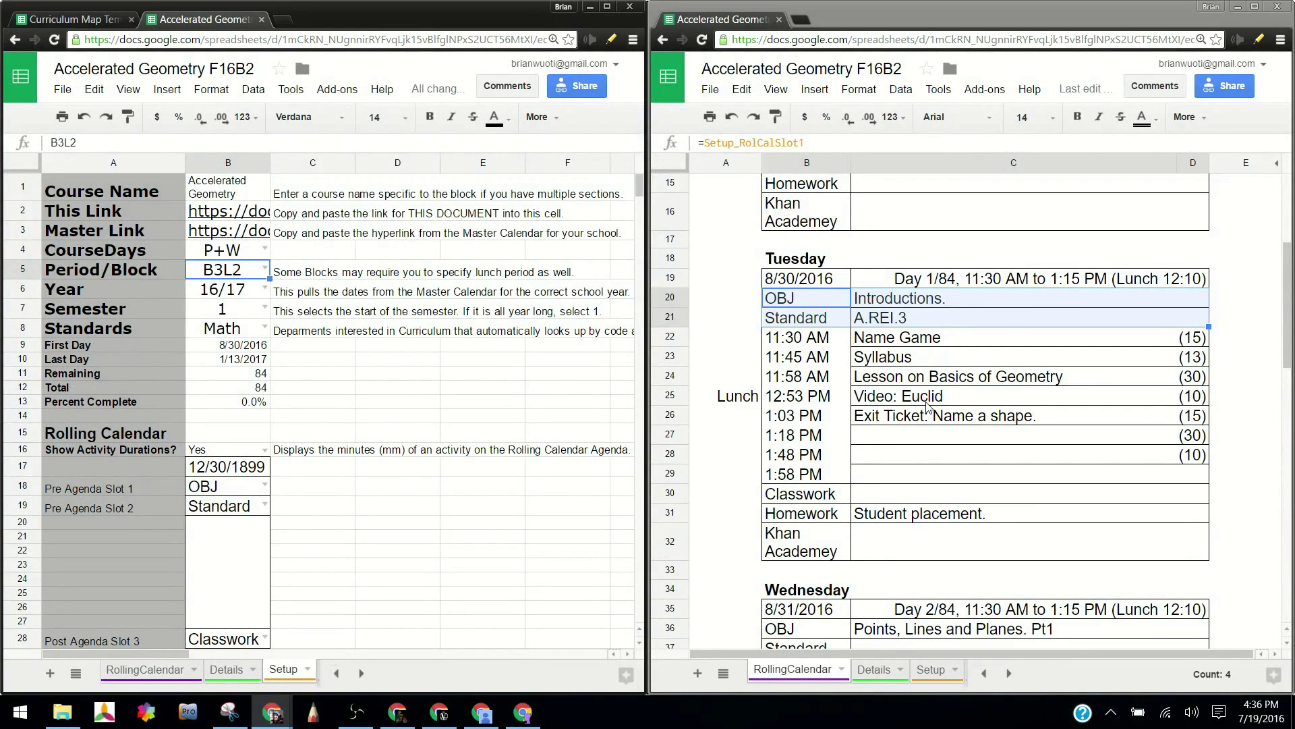
# - Review the timed activities in the 8/30/2016 row of Details, from 6 Time back to 1 Time
pyautogui.click(226, 671)
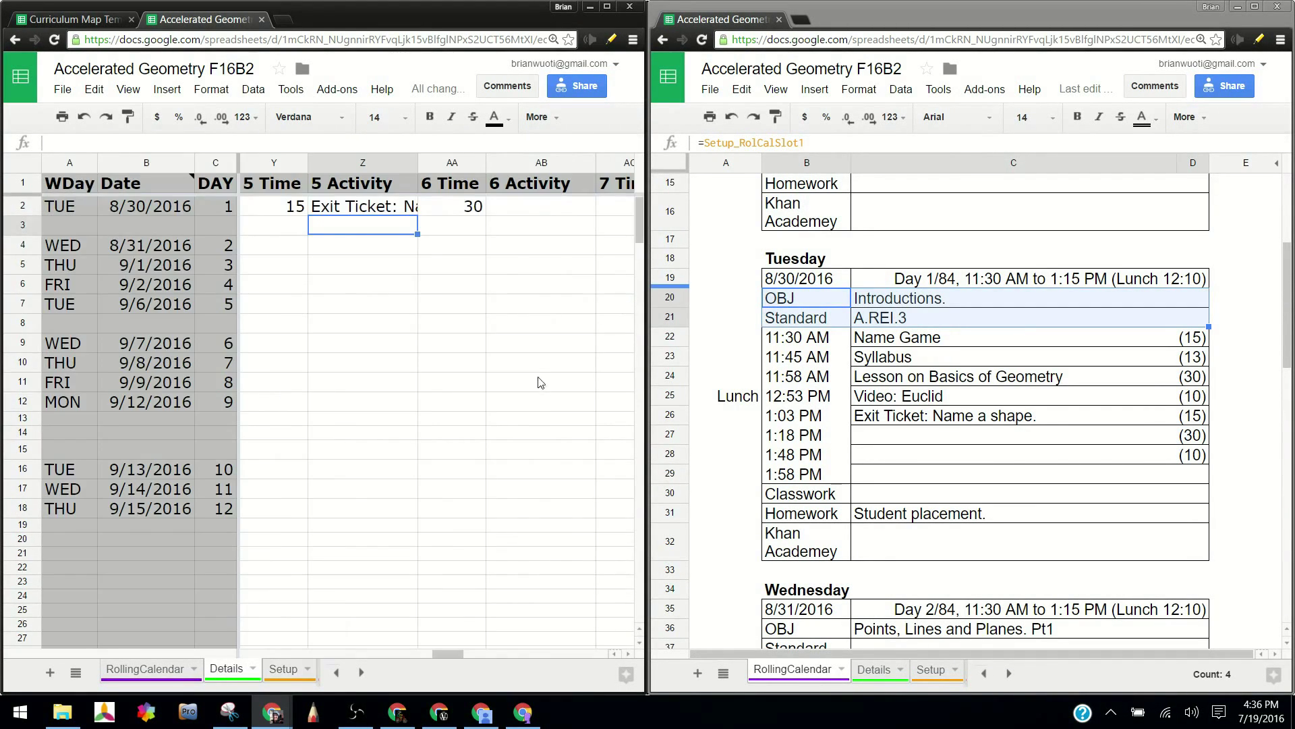
pyautogui.click(452, 207)
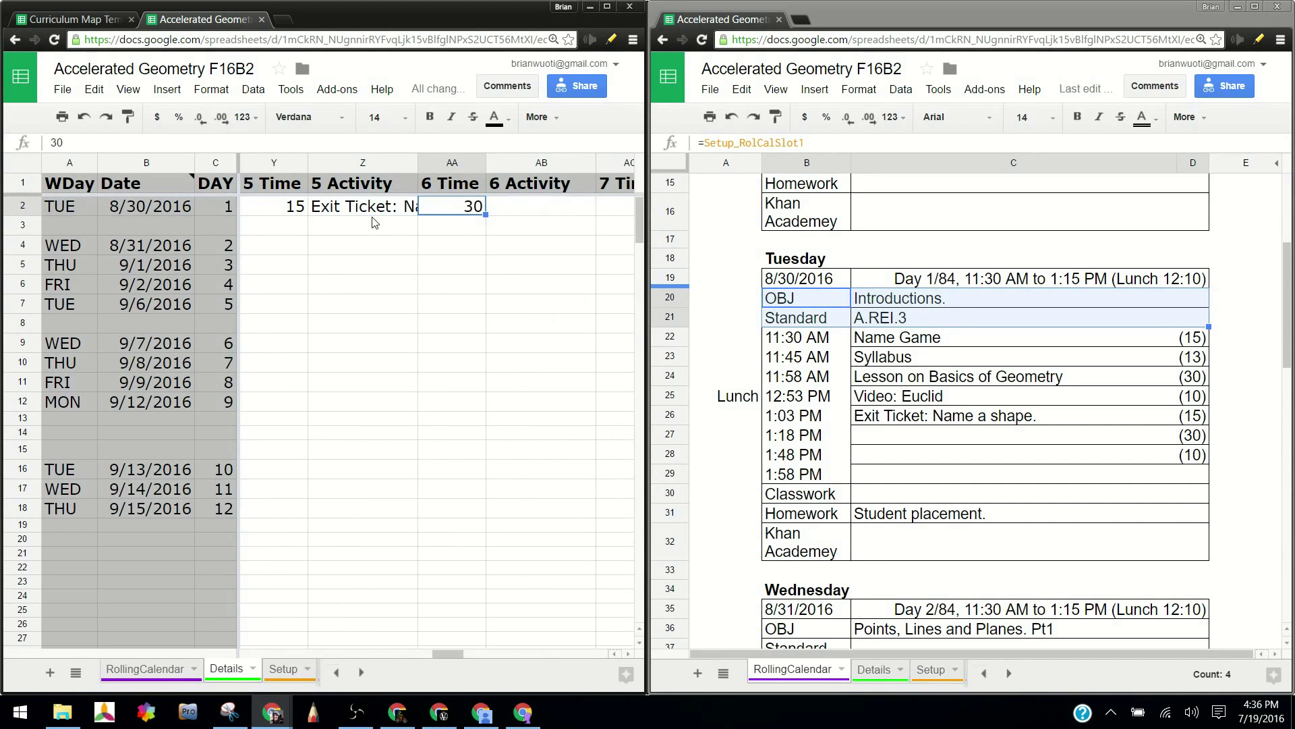
pyautogui.press('Left')
pyautogui.press('Left')
pyautogui.press('Left')
pyautogui.press('Left')
pyautogui.press('Left')
pyautogui.press('Left')
pyautogui.press('Left')
pyautogui.press('Left')
pyautogui.press('Left')
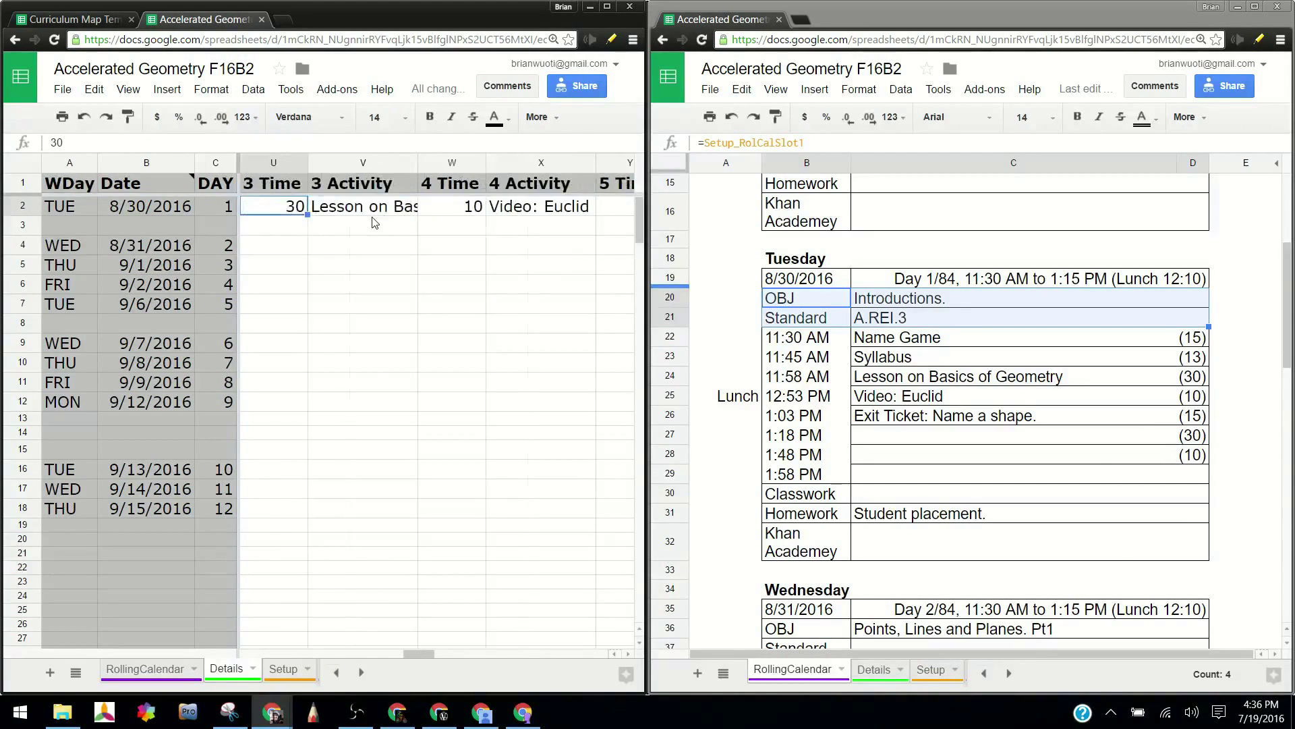
pyautogui.press('Left')
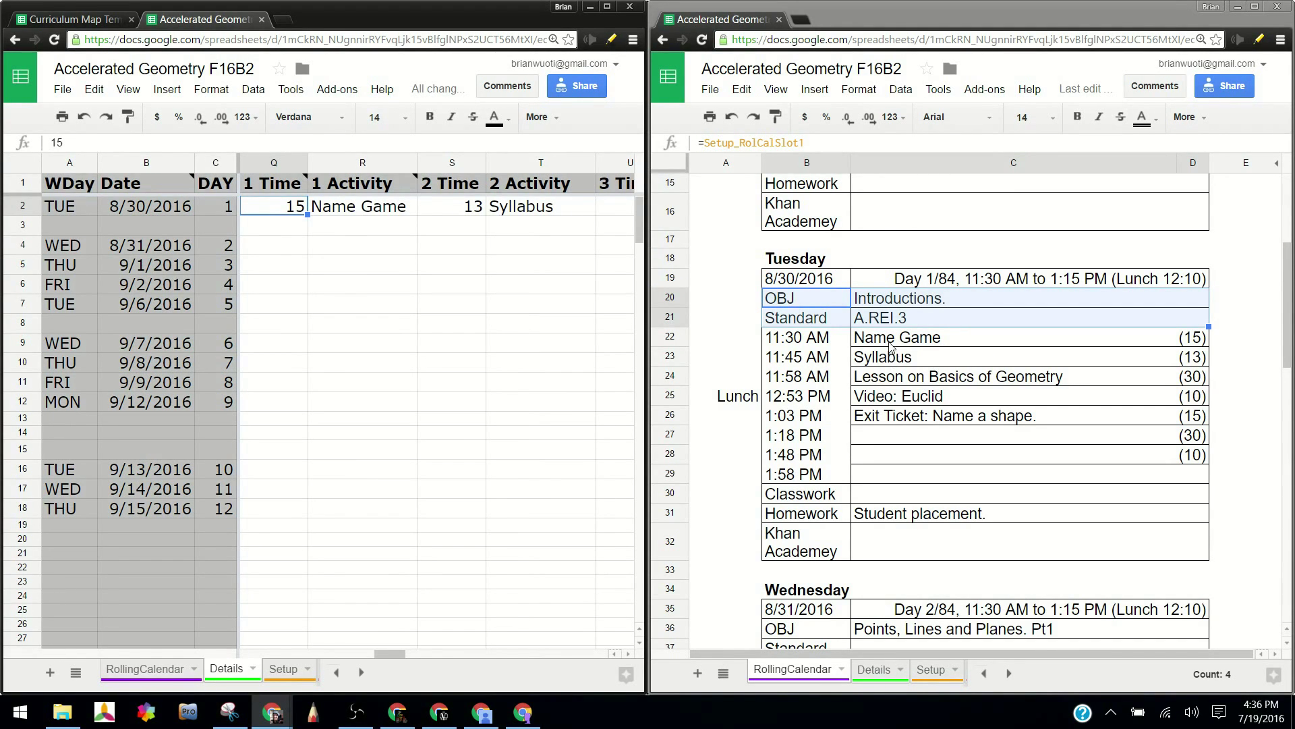
# - Show the start of MasterCalendarBUHS's Calendar16/17 sheet alongside the RollingCalendar sheet of Accelerated Geometry F16B2
pyautogui.moveTo(275, 708)
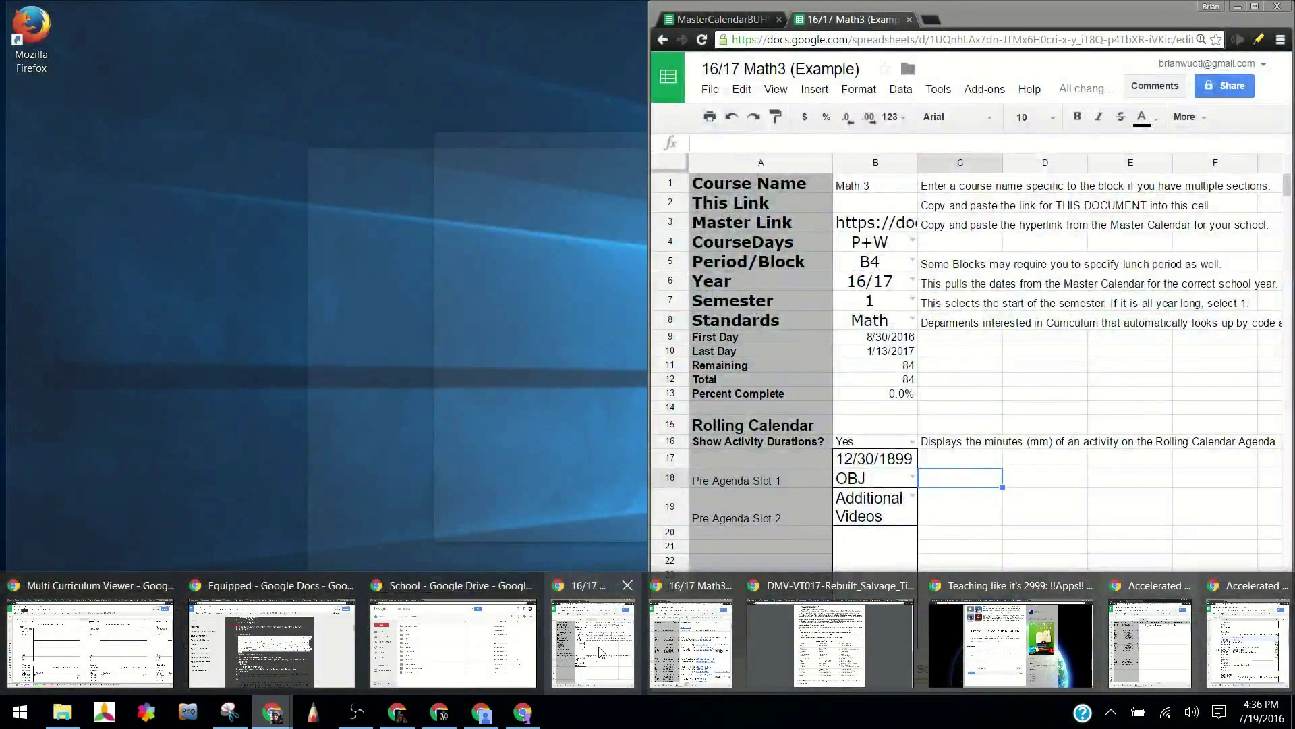
pyautogui.click(600, 651)
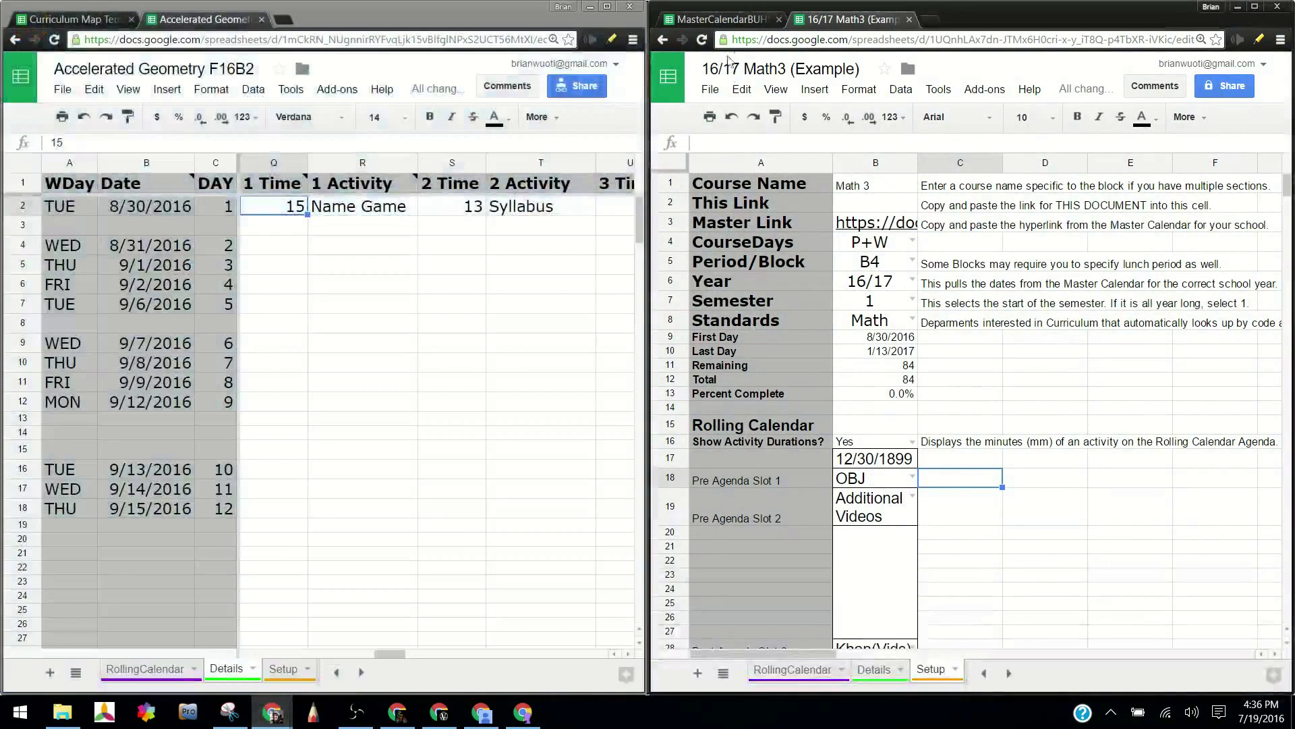
pyautogui.click(727, 20)
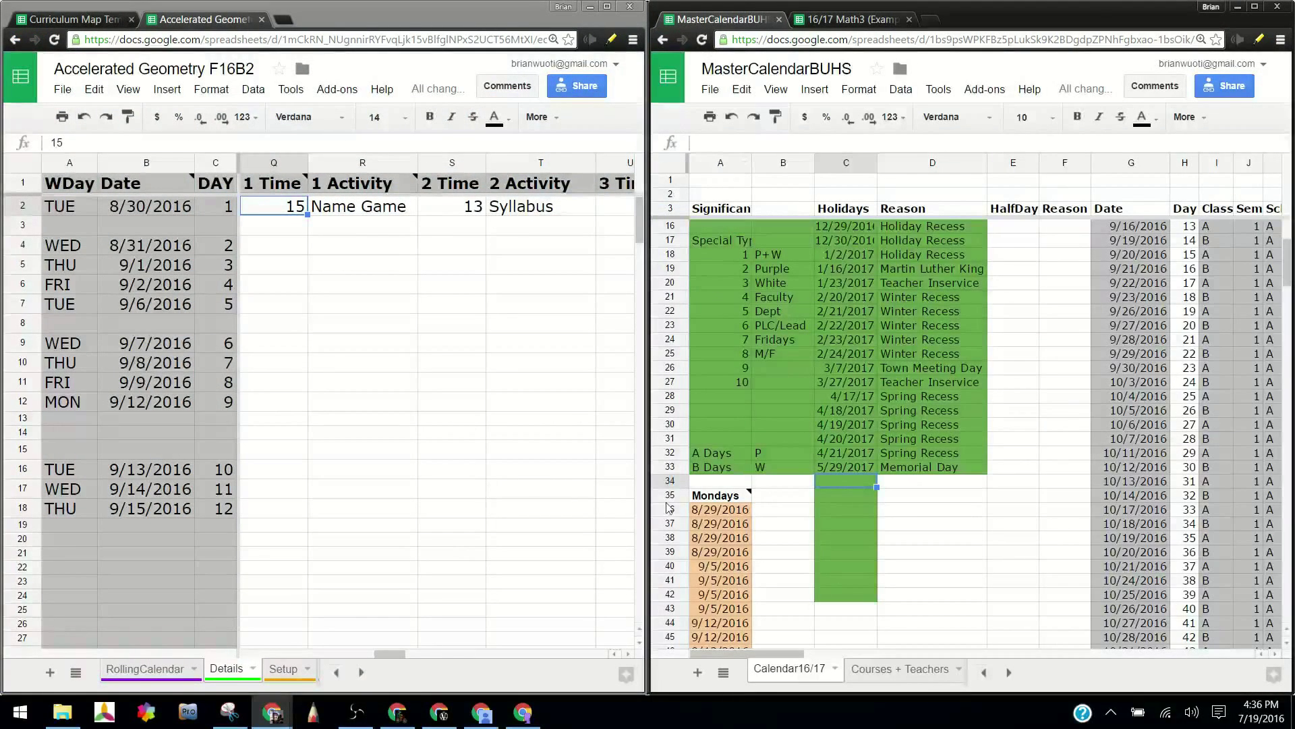
pyautogui.scroll(4, 848, 433)
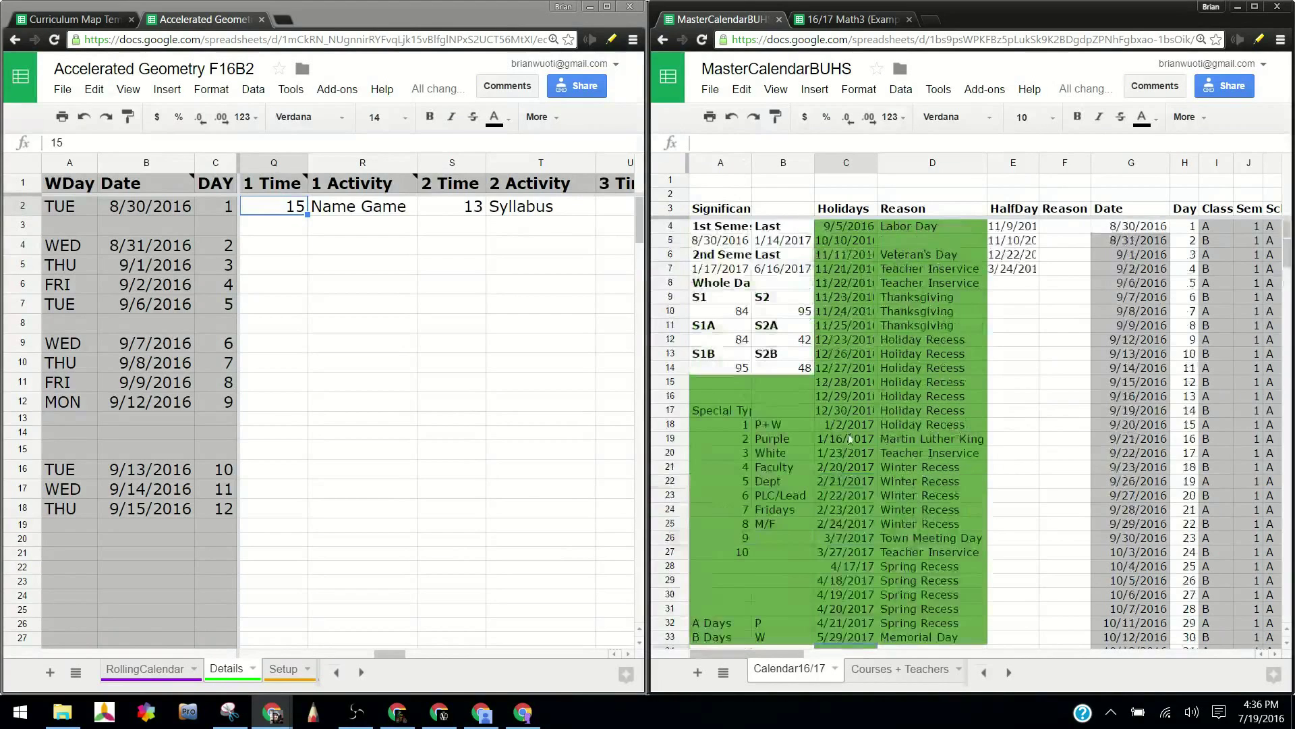
pyautogui.click(149, 672)
pyautogui.click(148, 671)
pyautogui.scroll(-1, 364, 432)
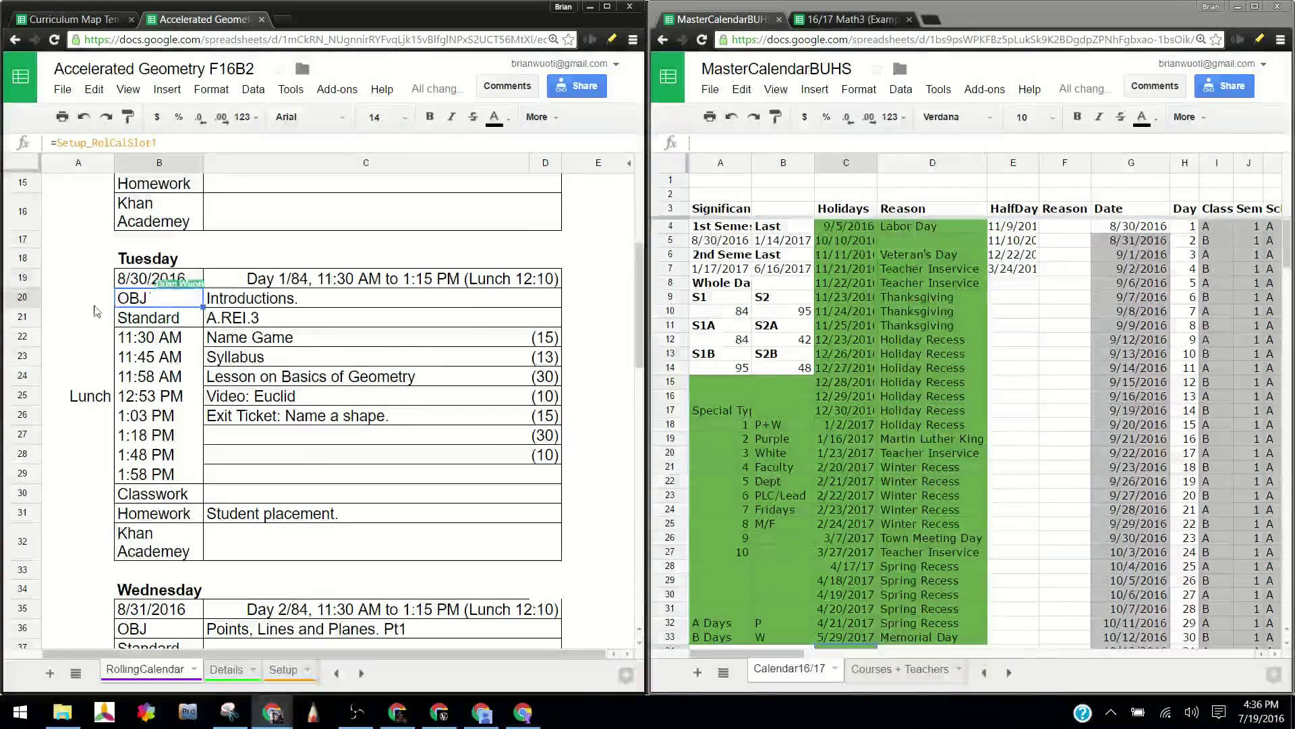
# - Set the Schedule for 8/30/2016 to Delay in the Calendar16/17 sheet
pyautogui.click(1185, 230)
pyautogui.click(1214, 225)
pyautogui.press('Right')
pyautogui.press('Right')
pyautogui.press('Right')
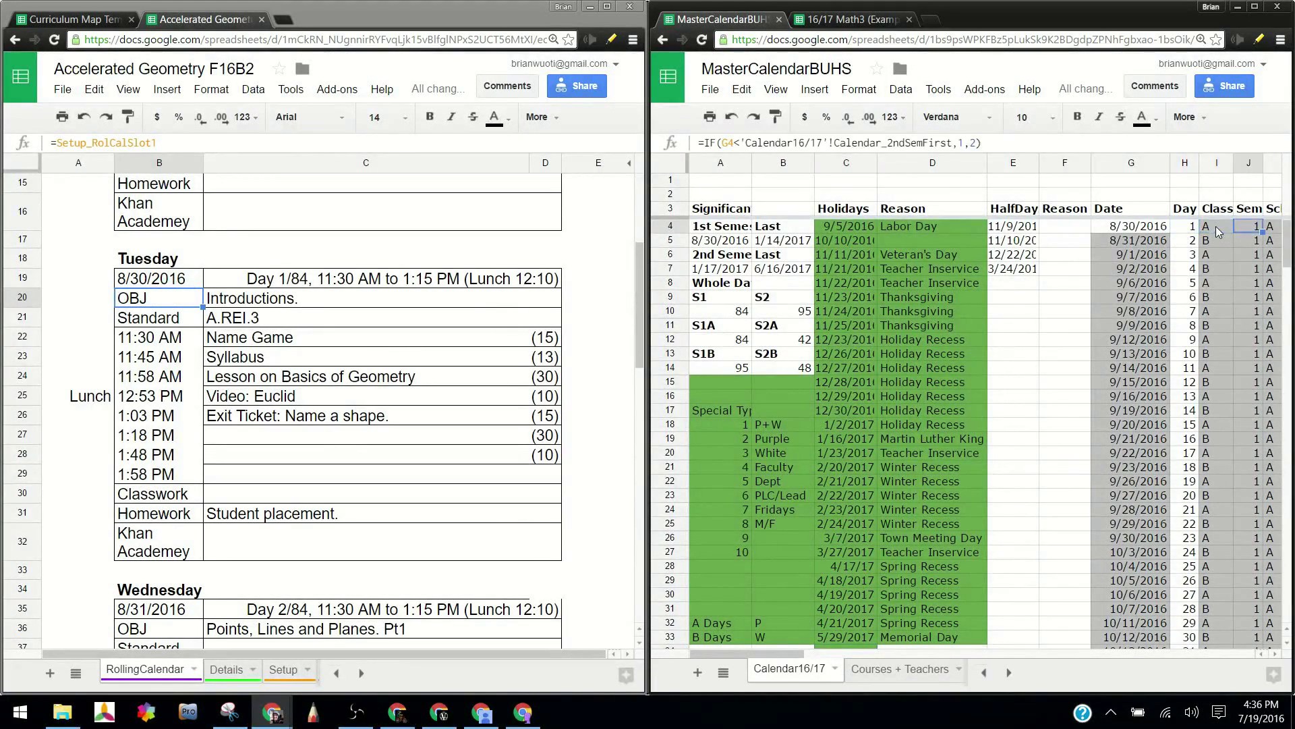
pyautogui.press('Left')
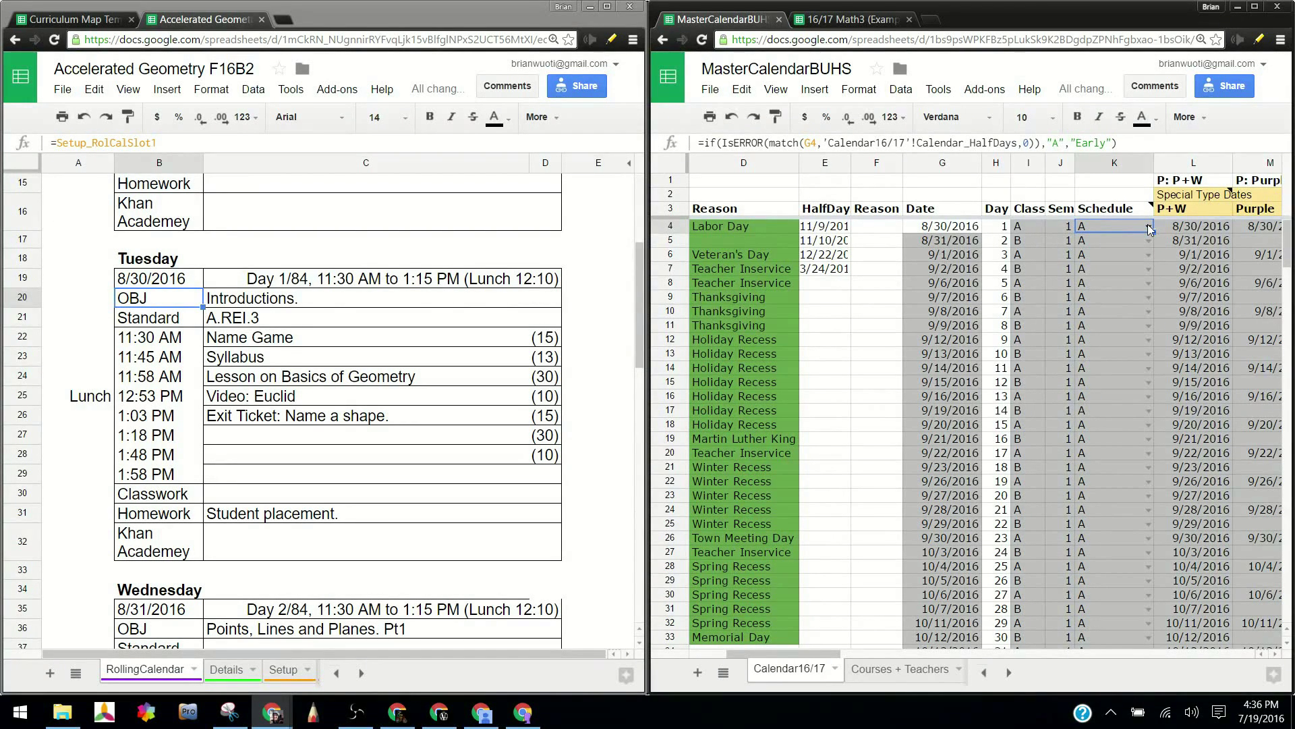
pyautogui.write('dela')
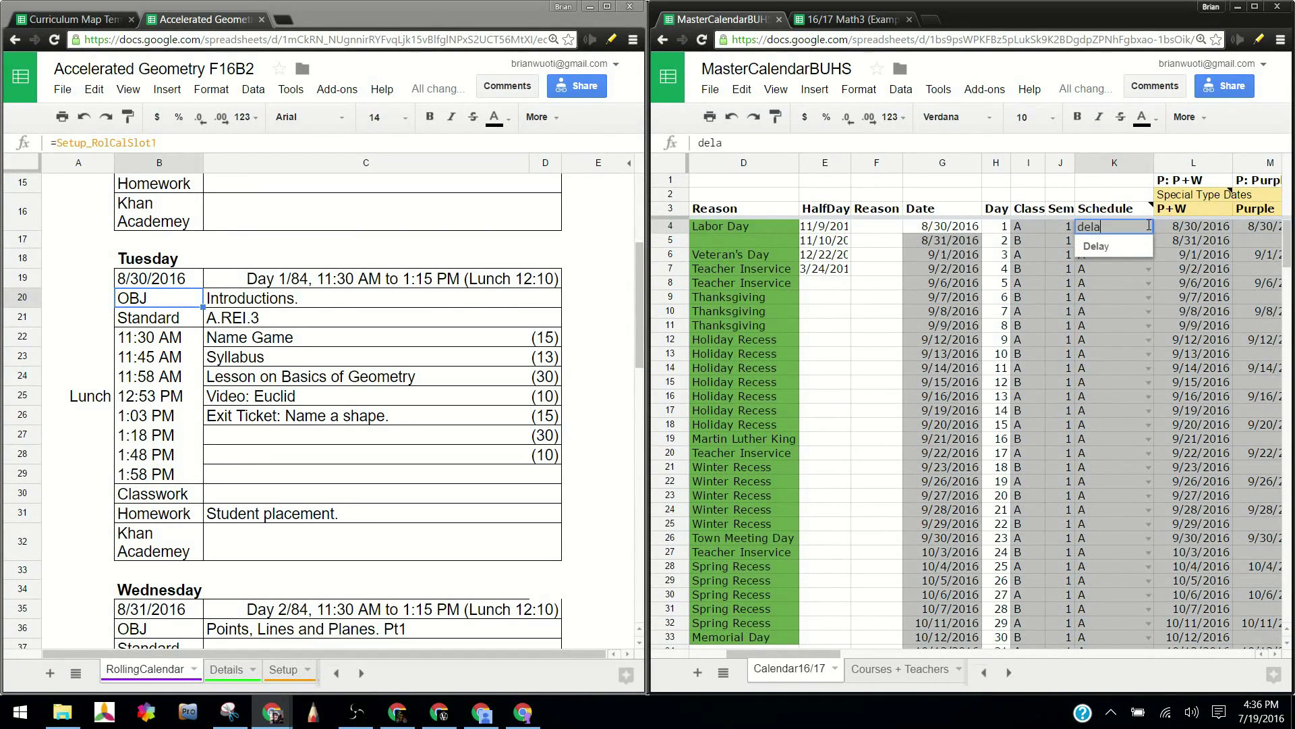
pyautogui.click(1101, 246)
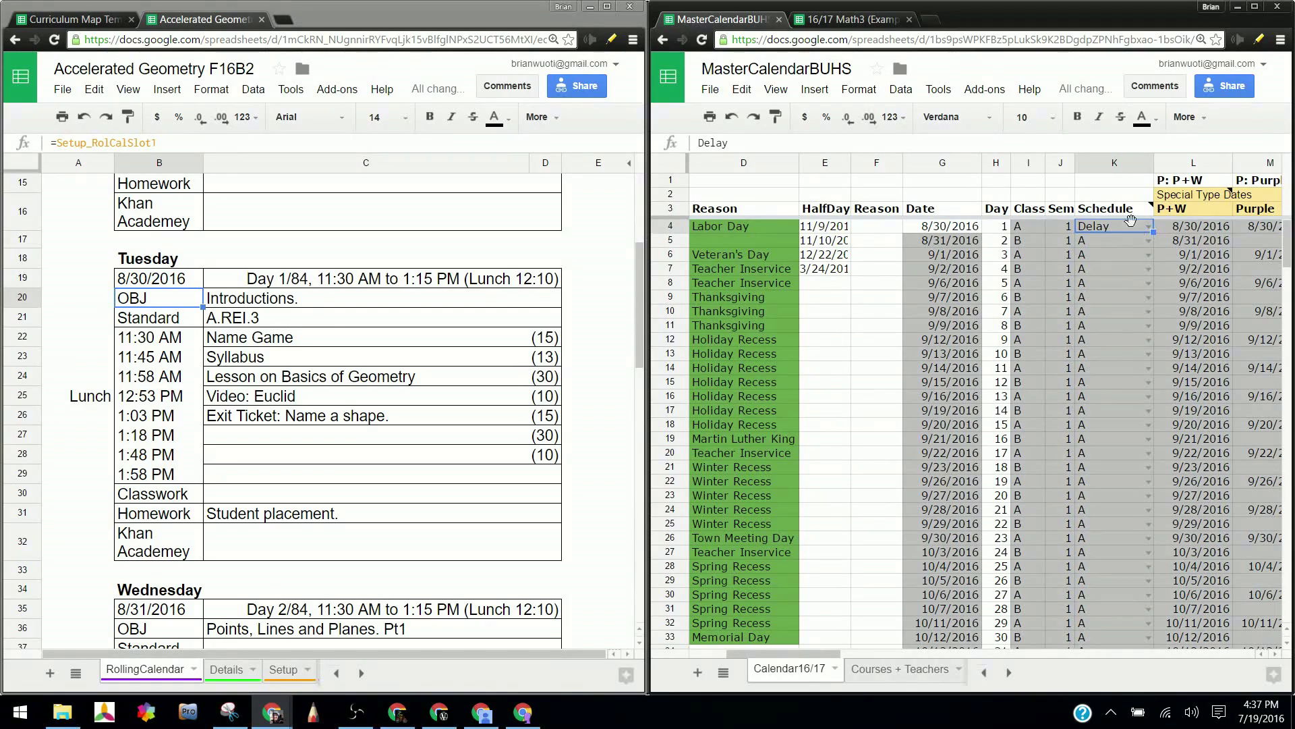
# - Set the Schedule for 8/30/2016 to Early and check the Tuesday and Wednesday agendas in RollingCalendar
pyautogui.write('early')
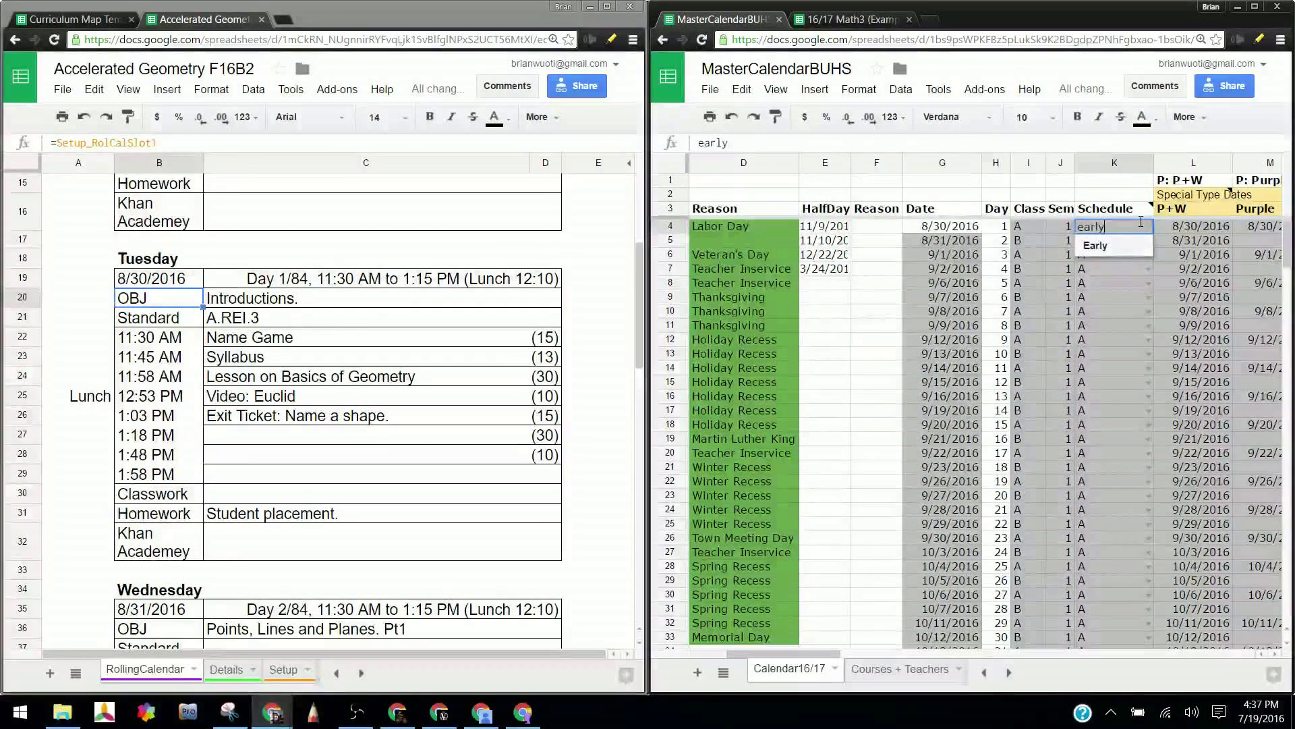
pyautogui.press('Return')
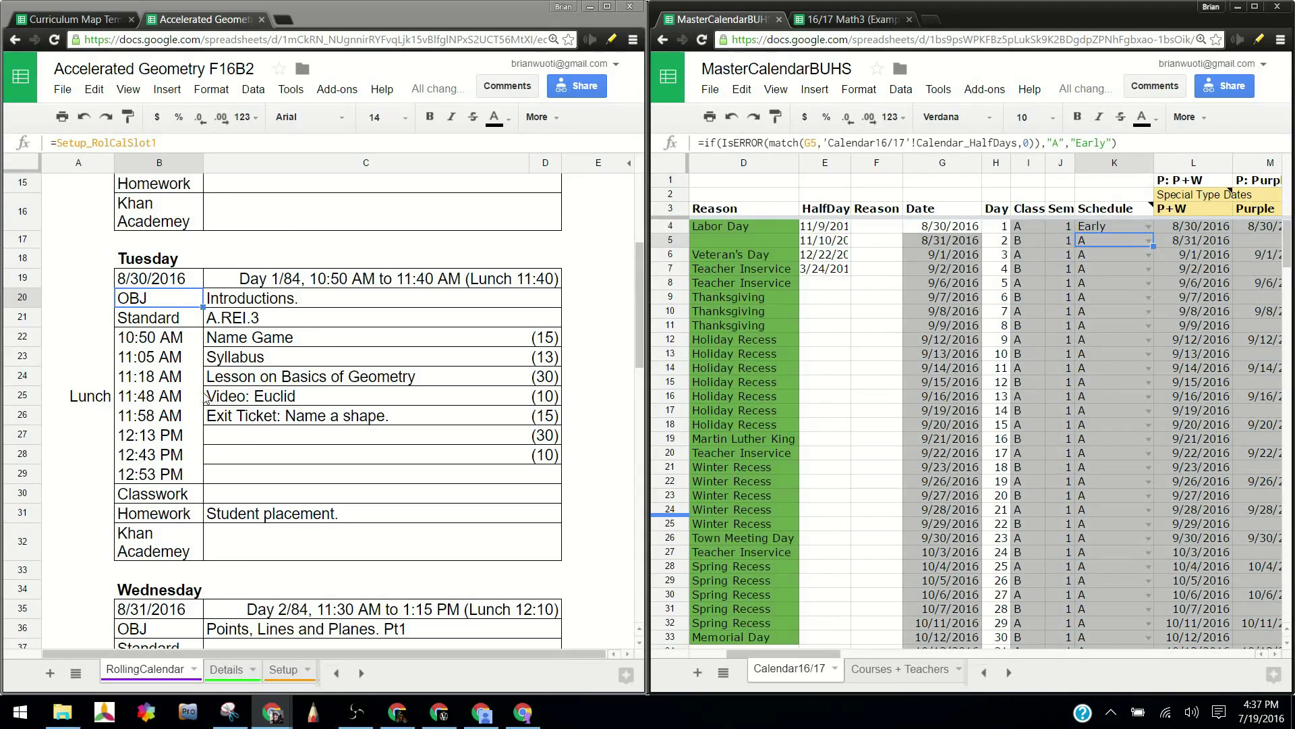
pyautogui.scroll(-1, 205, 398)
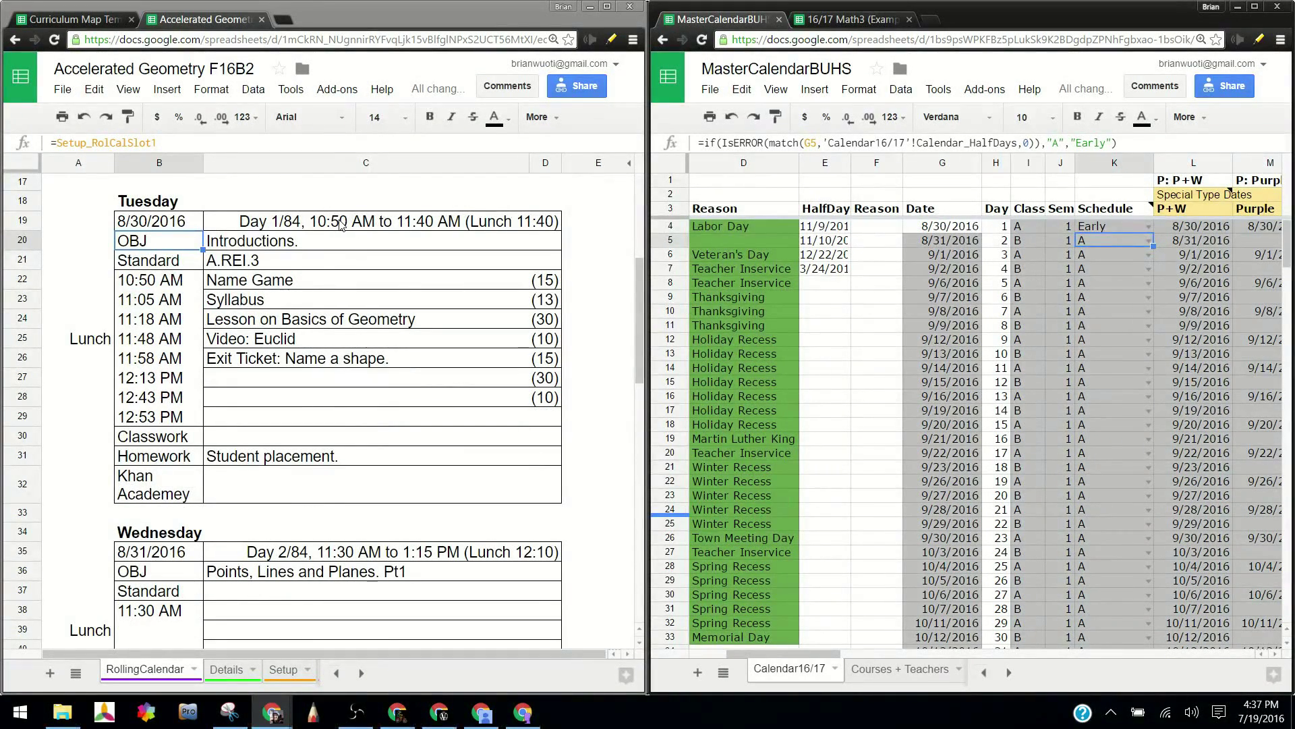
pyautogui.scroll(-3, 354, 319)
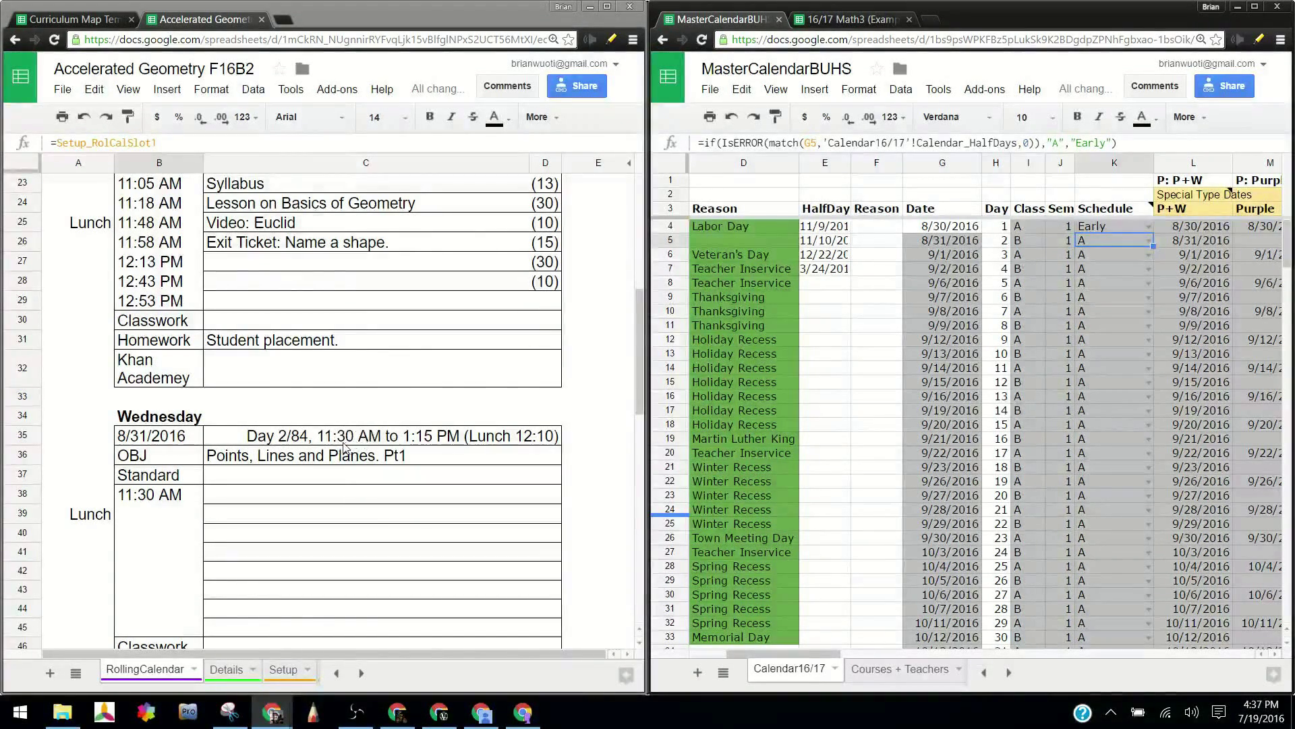
pyautogui.scroll(-5, 344, 446)
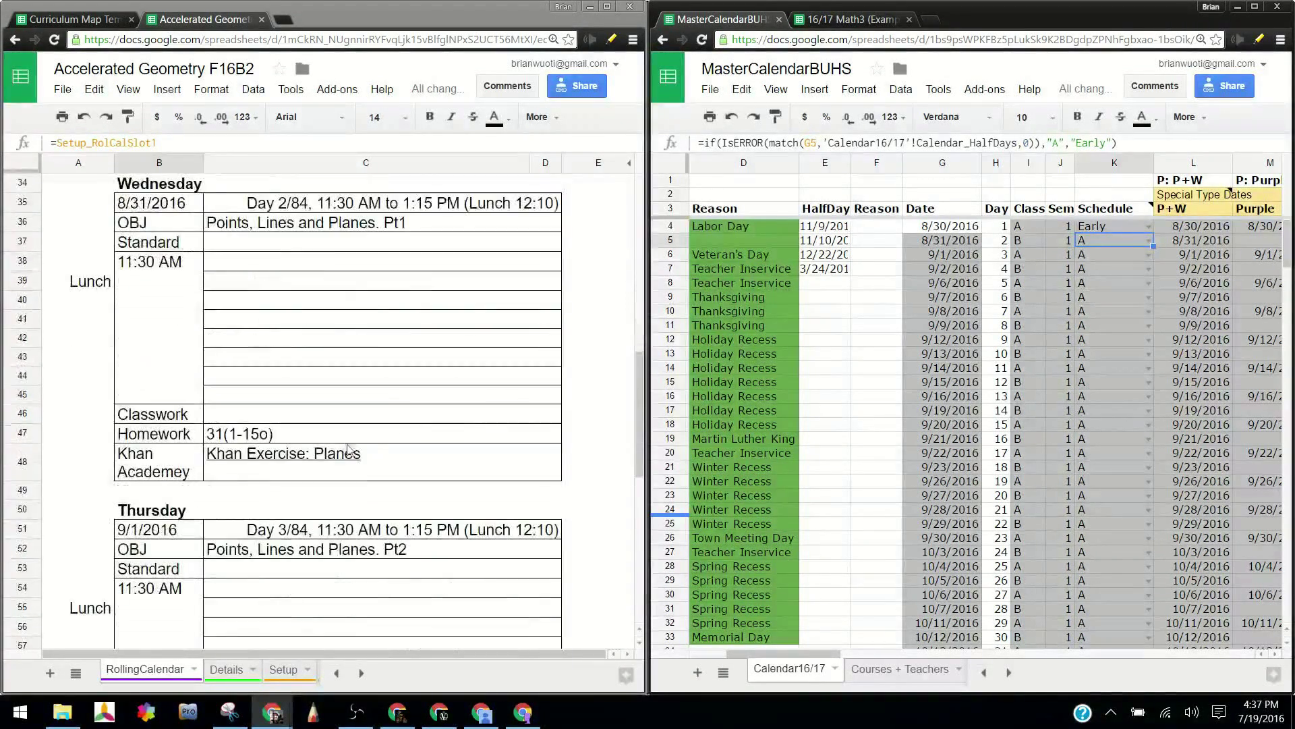
# - Restore =if(IsERROR(match(G4,'Calendar16/17'!Calendar_HalfDays,0)),"A","Early") as the 8/30/2016 Schedule formula and check Tuesday's agenda in RollingCalendar
pyautogui.click(1122, 229)
pyautogui.write('=if(IsERROR(match(G4,\'Calendar16/17\'!Calendar_HalfDays,0)),"A","Early")')
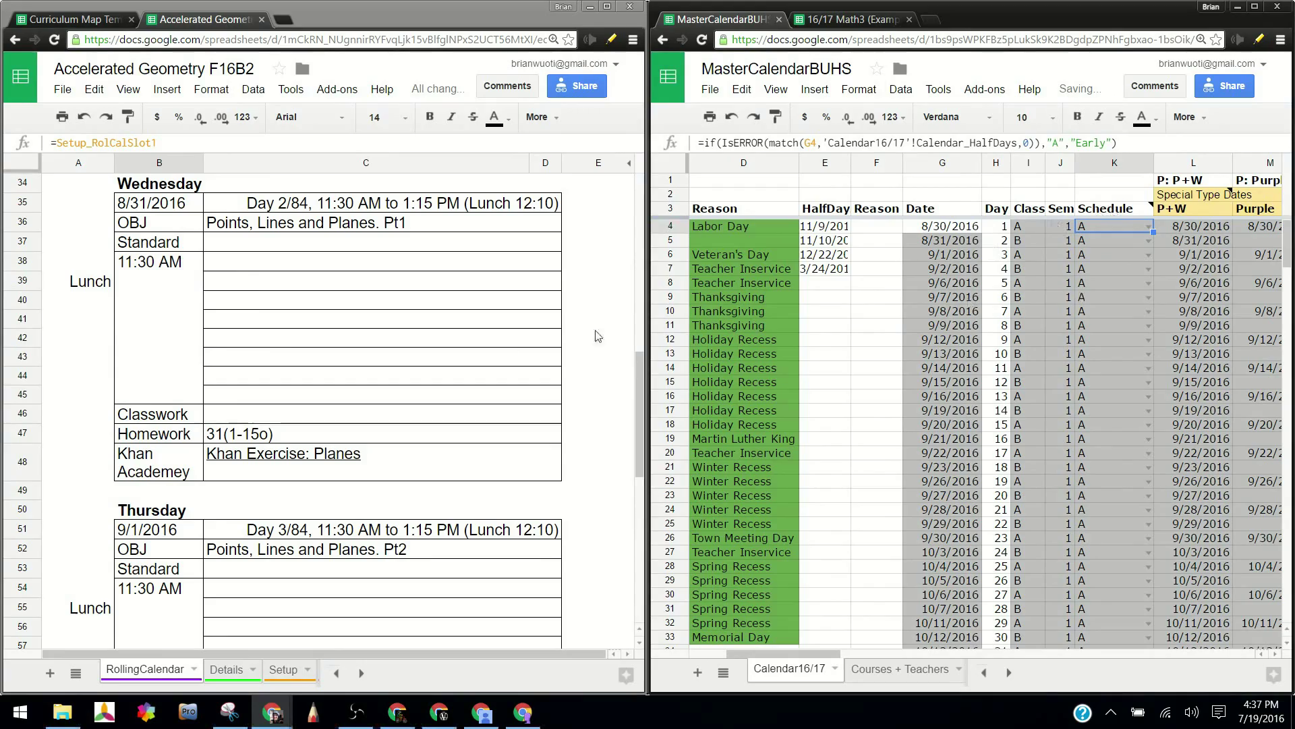
pyautogui.click(305, 341)
pyautogui.scroll(6, 308, 346)
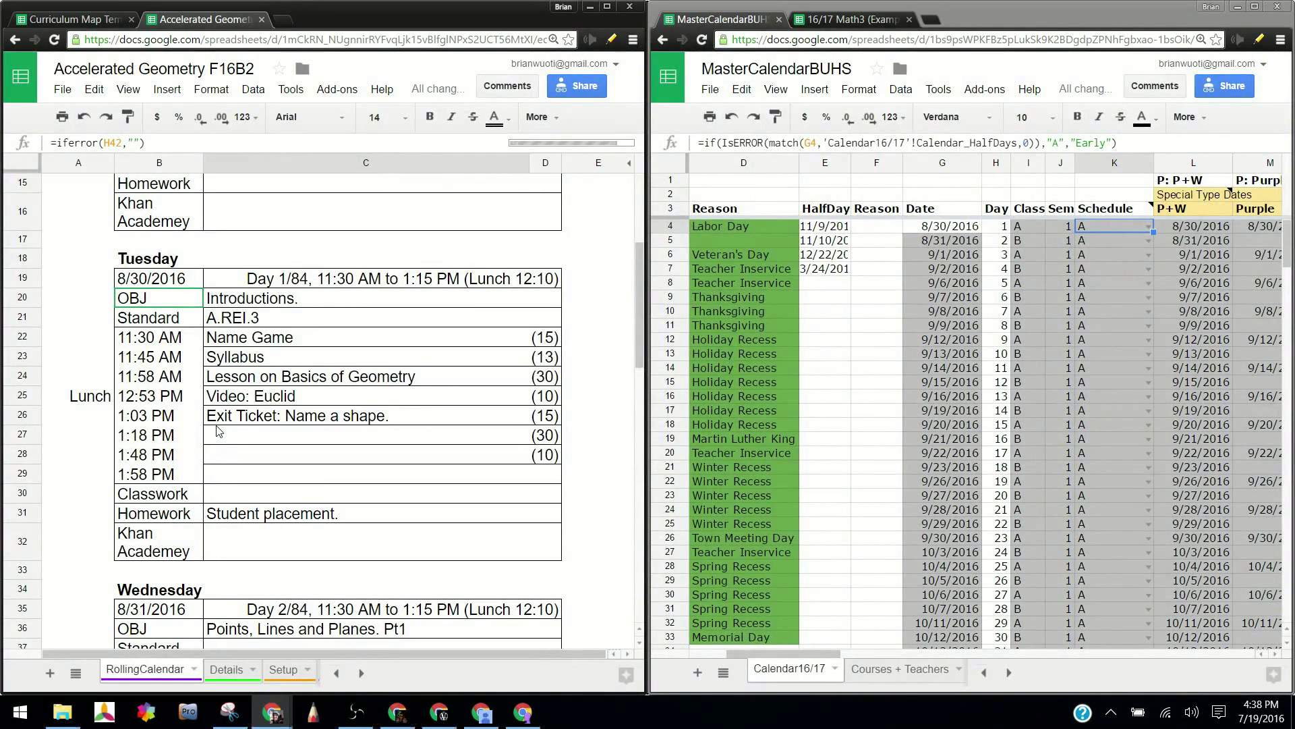
# - Examine the block times for the A, Early and Delay schedules in the Schedules sheet, and return to Calendar16/17
pyautogui.click(1007, 672)
pyautogui.click(938, 670)
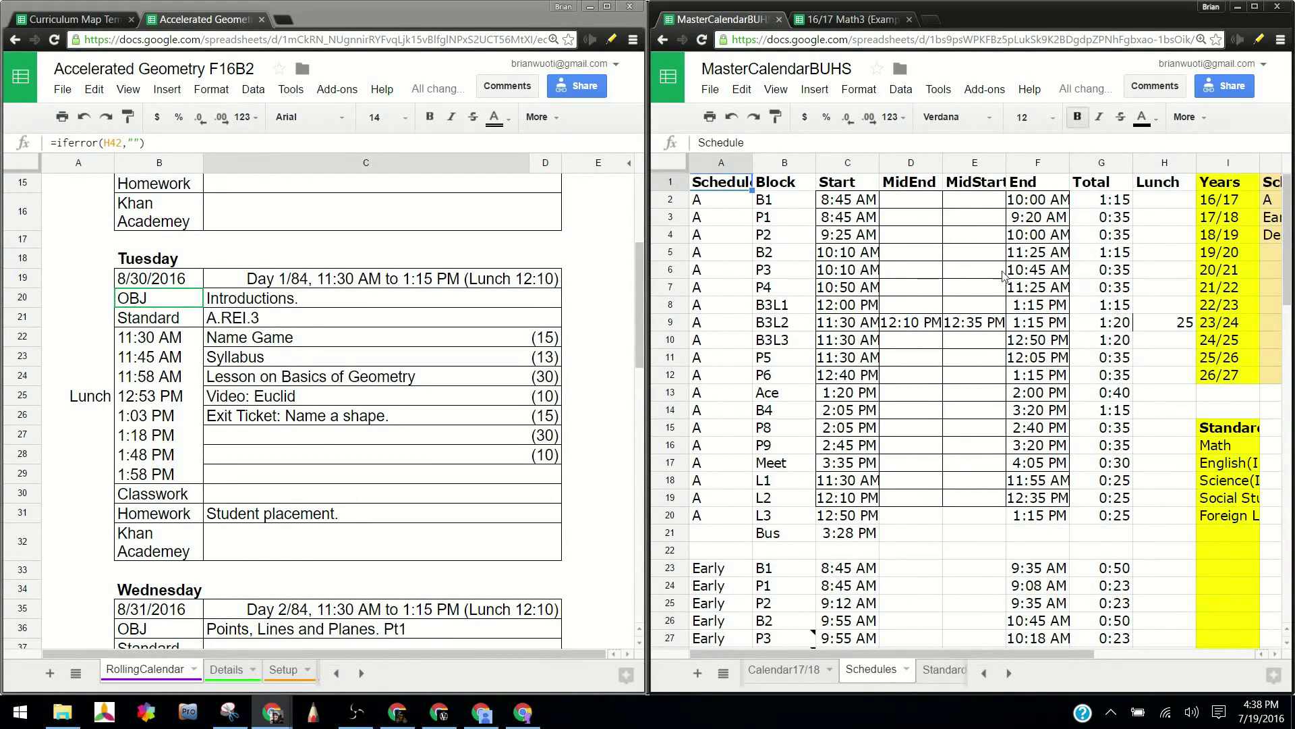
pyautogui.scroll(-3, 877, 397)
pyautogui.scroll(-2, 877, 397)
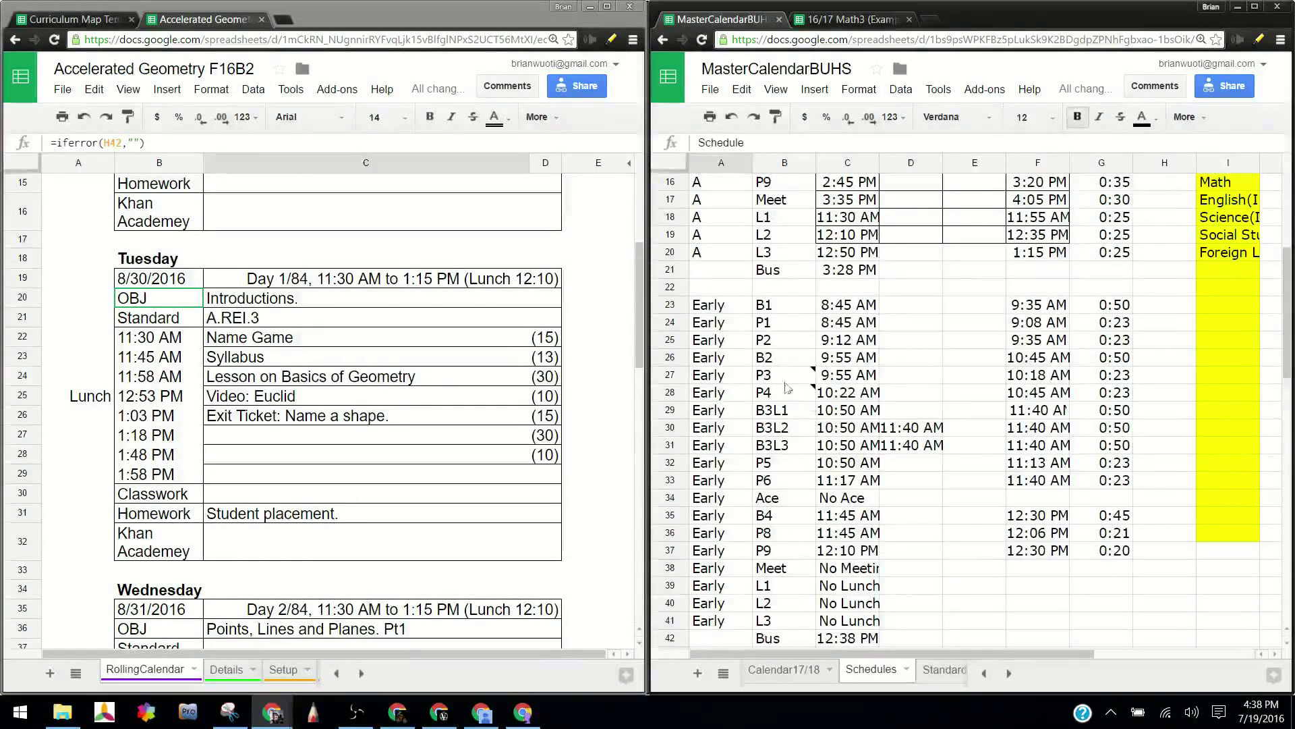
pyautogui.scroll(-9, 844, 490)
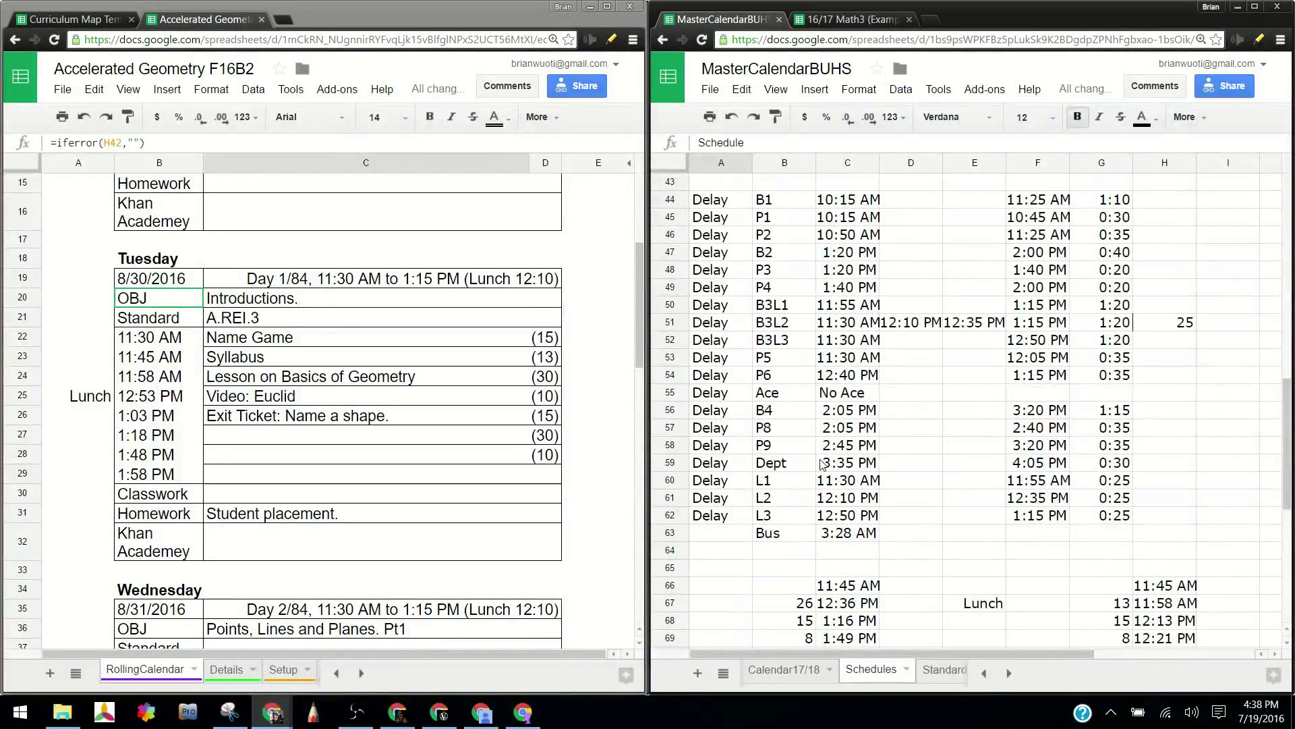
pyautogui.scroll(14, 860, 451)
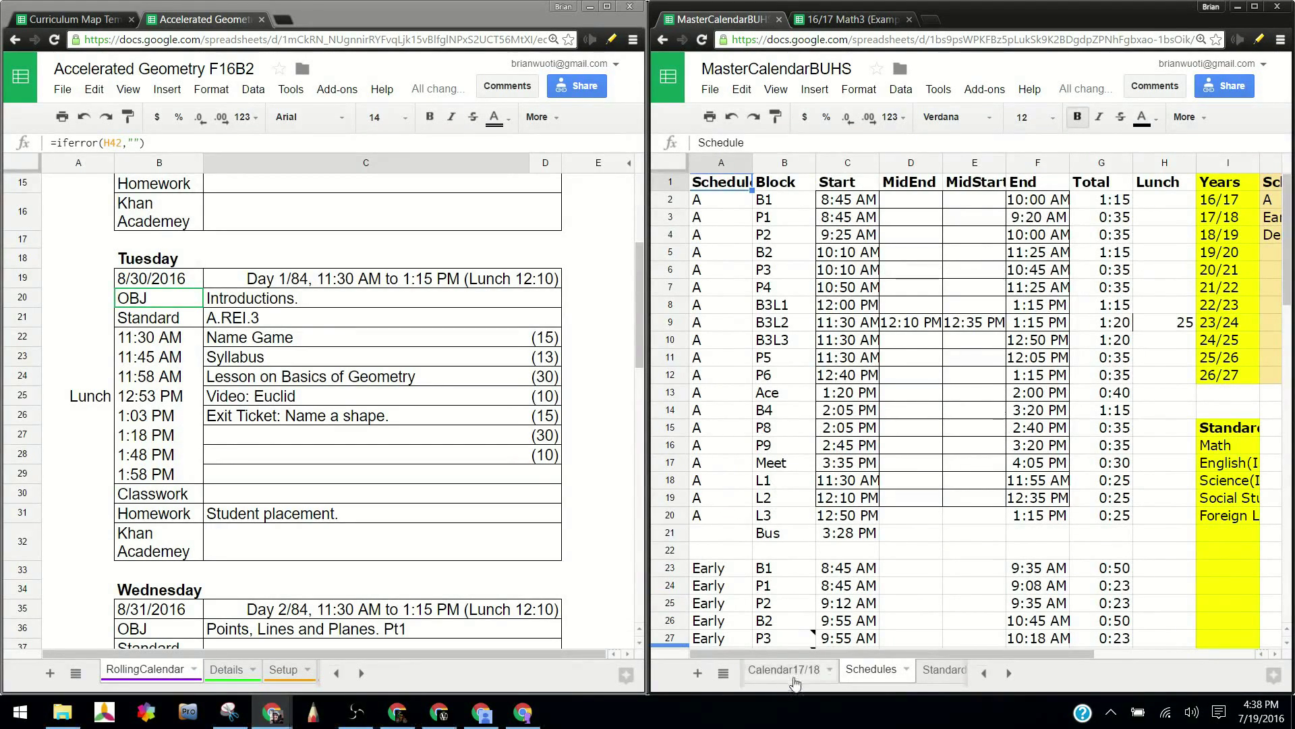
pyautogui.click(984, 673)
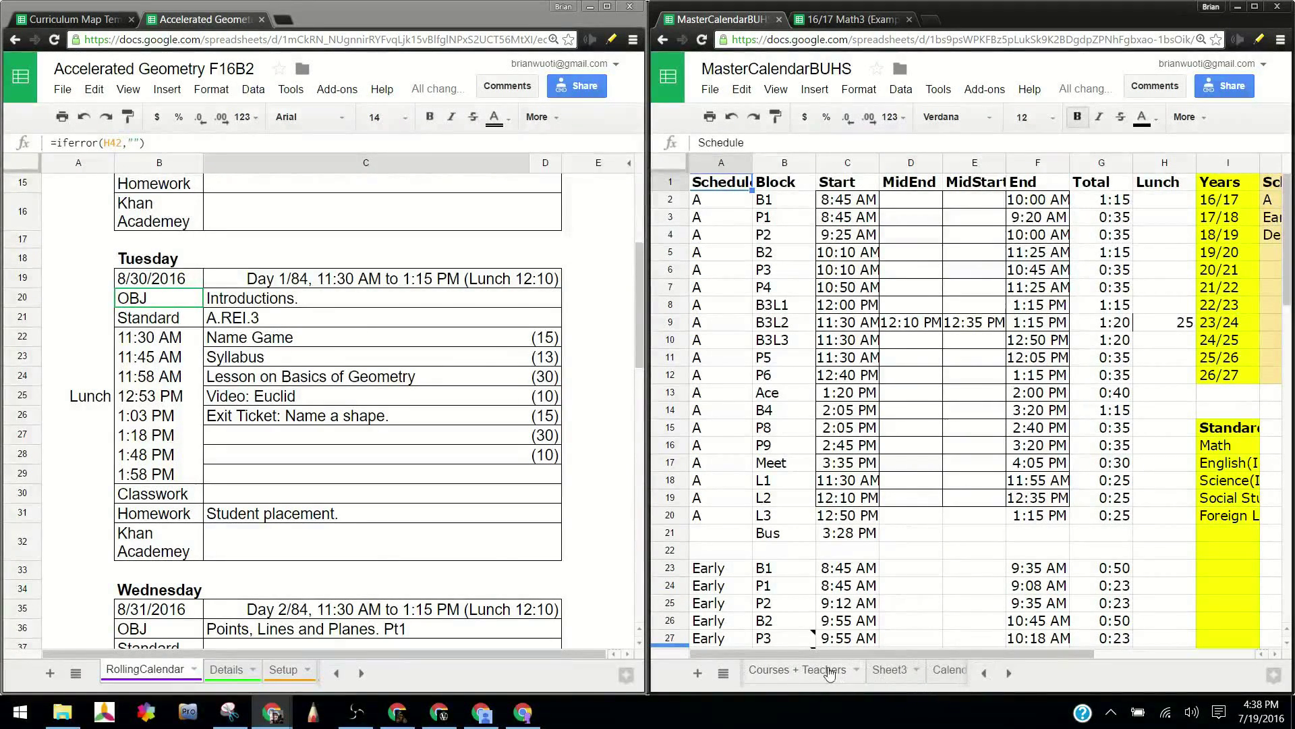
pyautogui.click(983, 672)
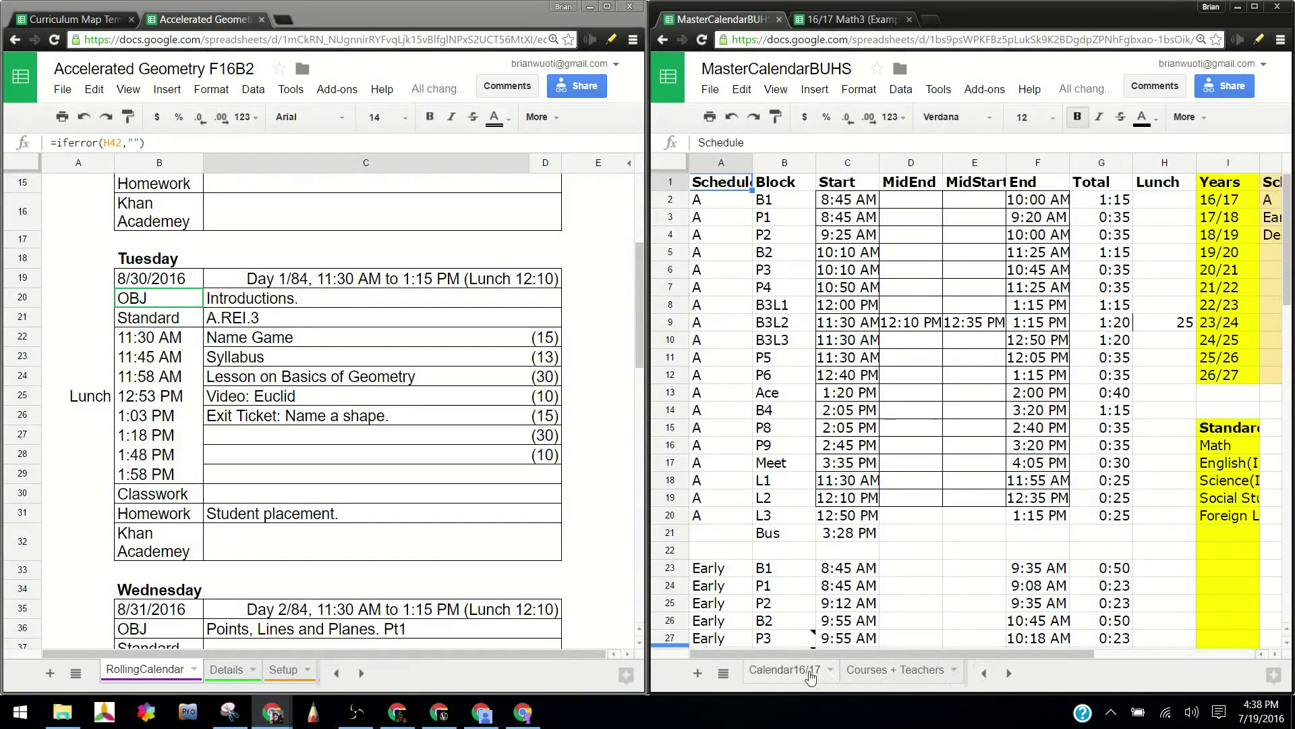
pyautogui.click(811, 676)
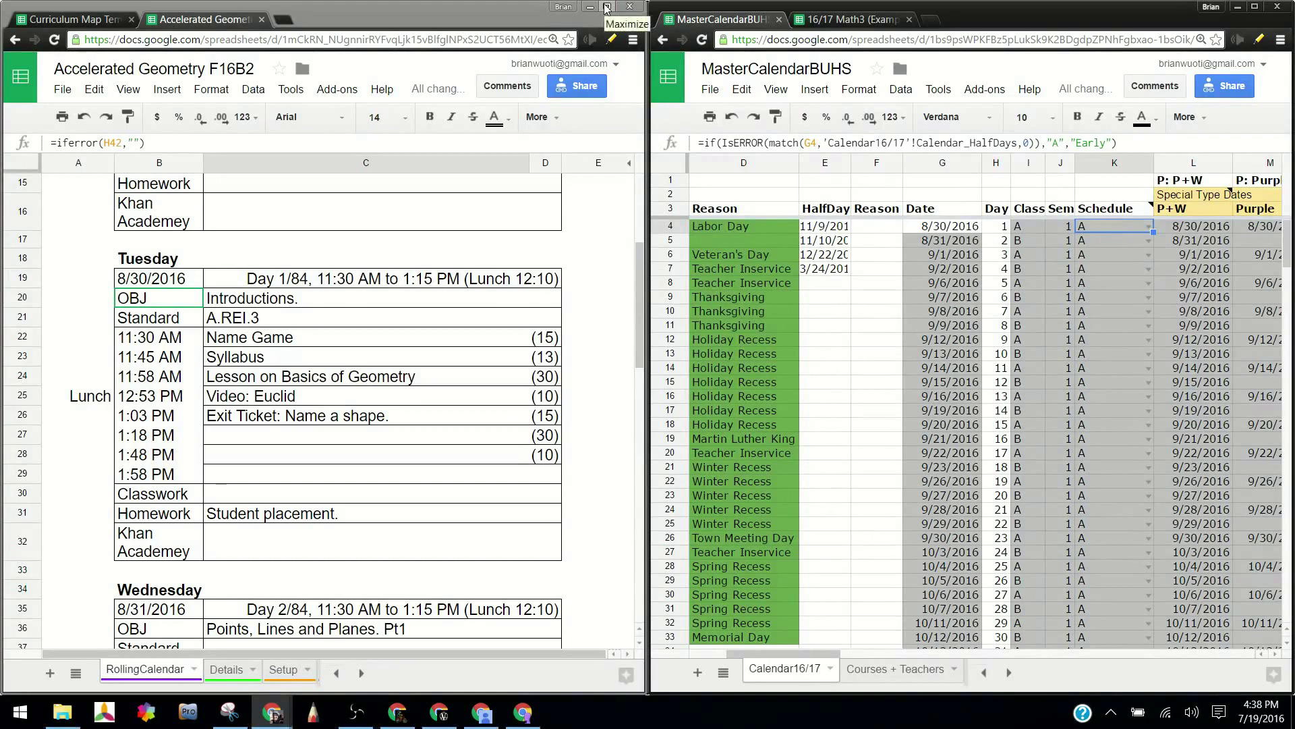
# - Bring the Accelerated Geometry F16B2 RollingCalendar window back beside that spreadsheet's Details sheet
pyautogui.click(835, 21)
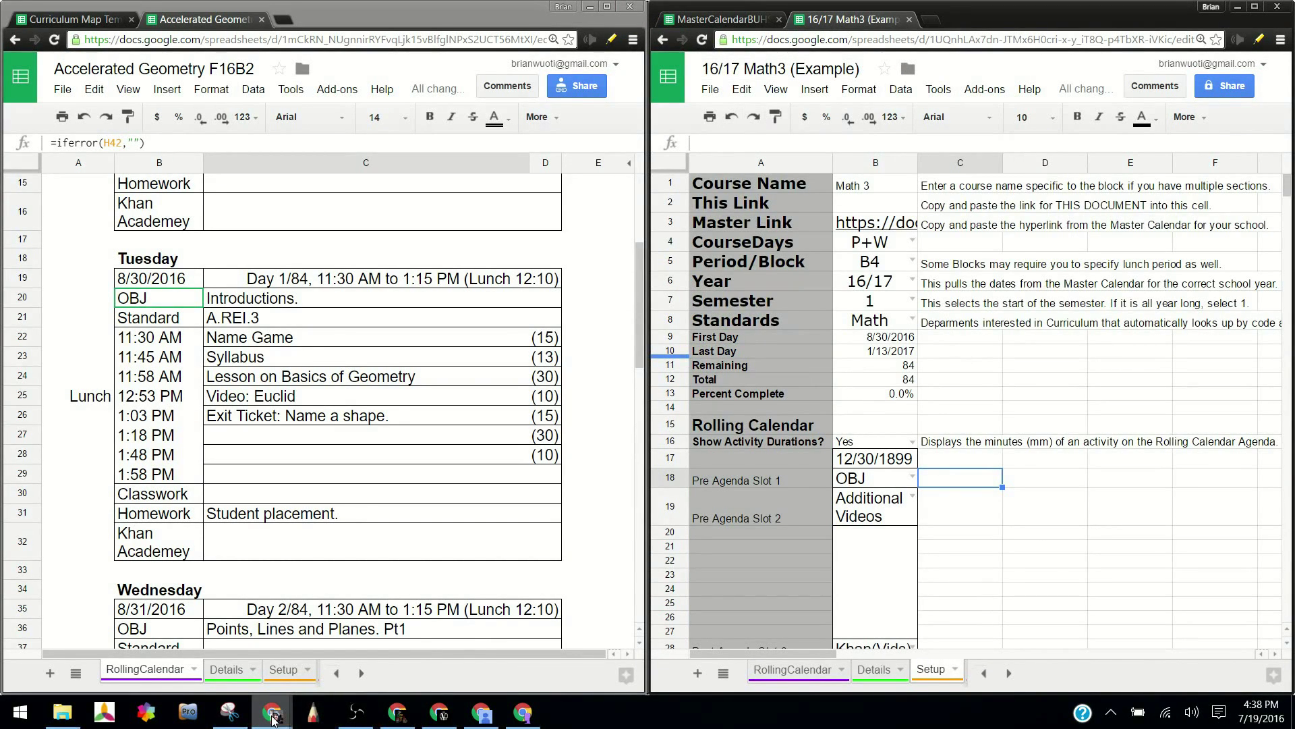
pyautogui.moveTo(273, 720)
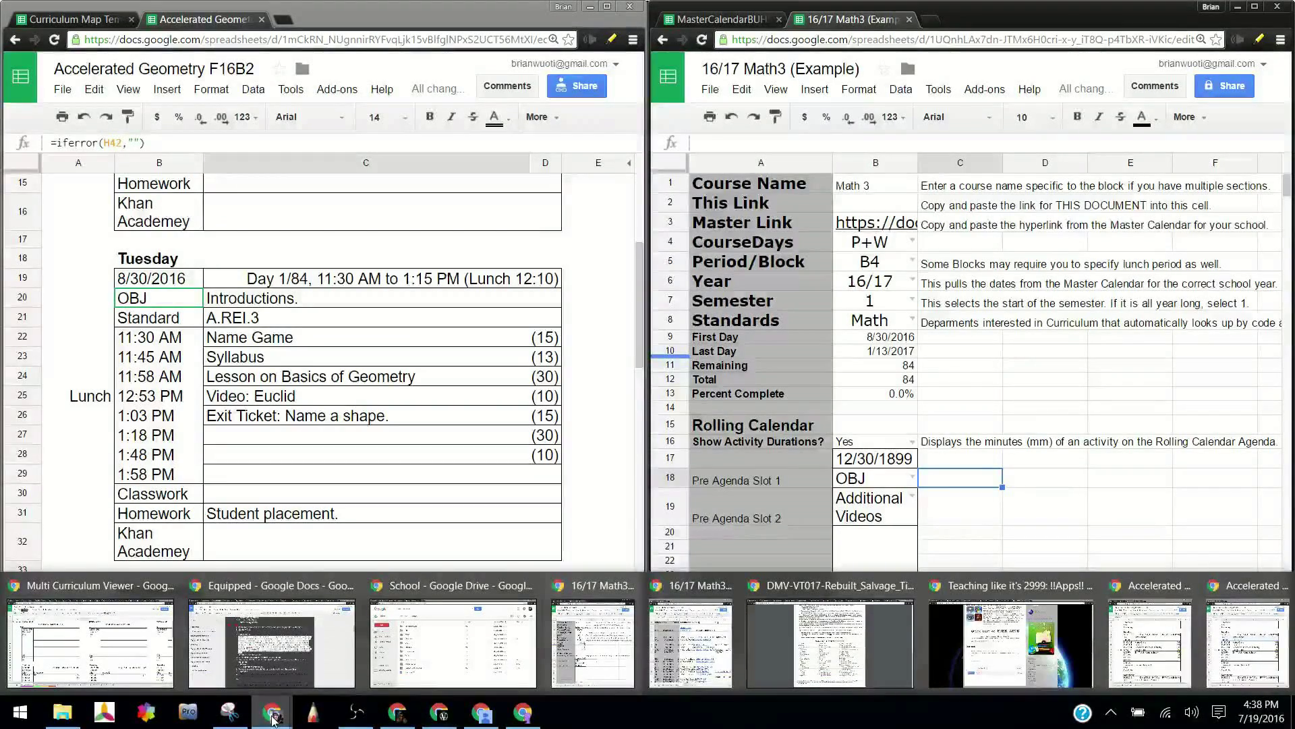
pyautogui.click(1229, 635)
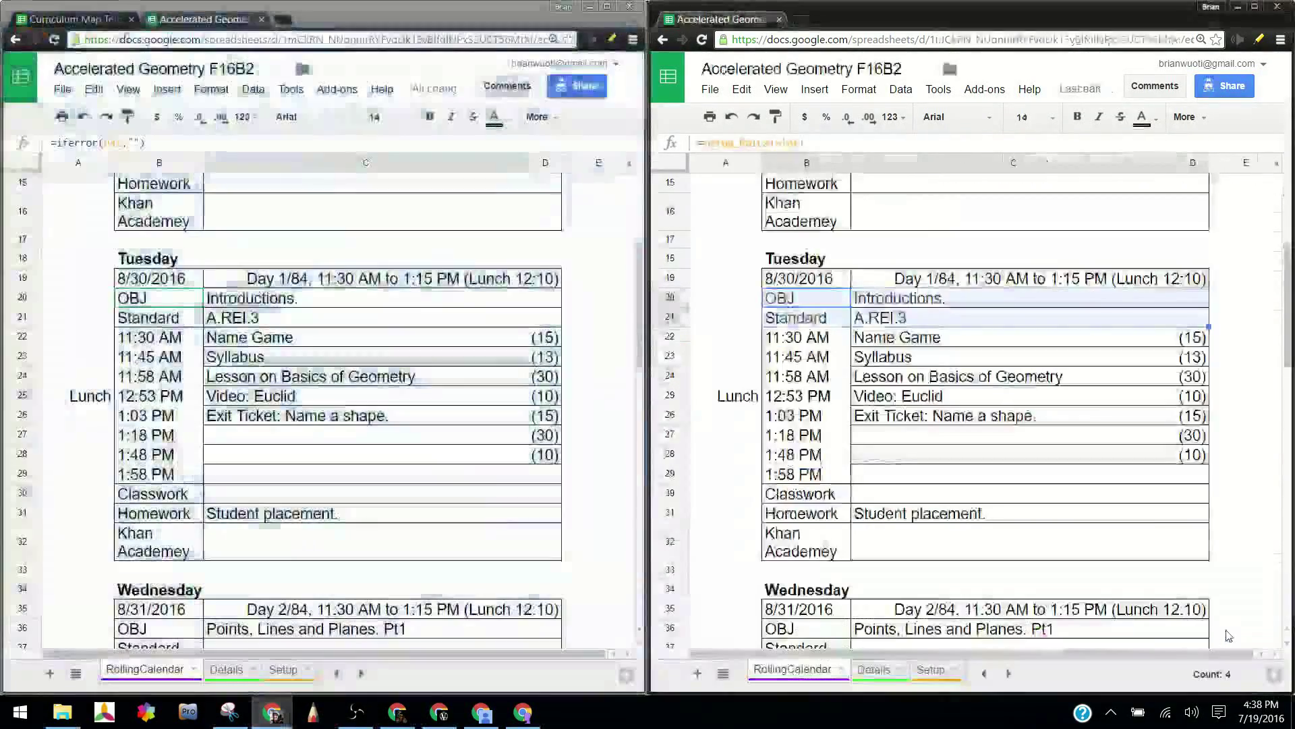
pyautogui.click(237, 670)
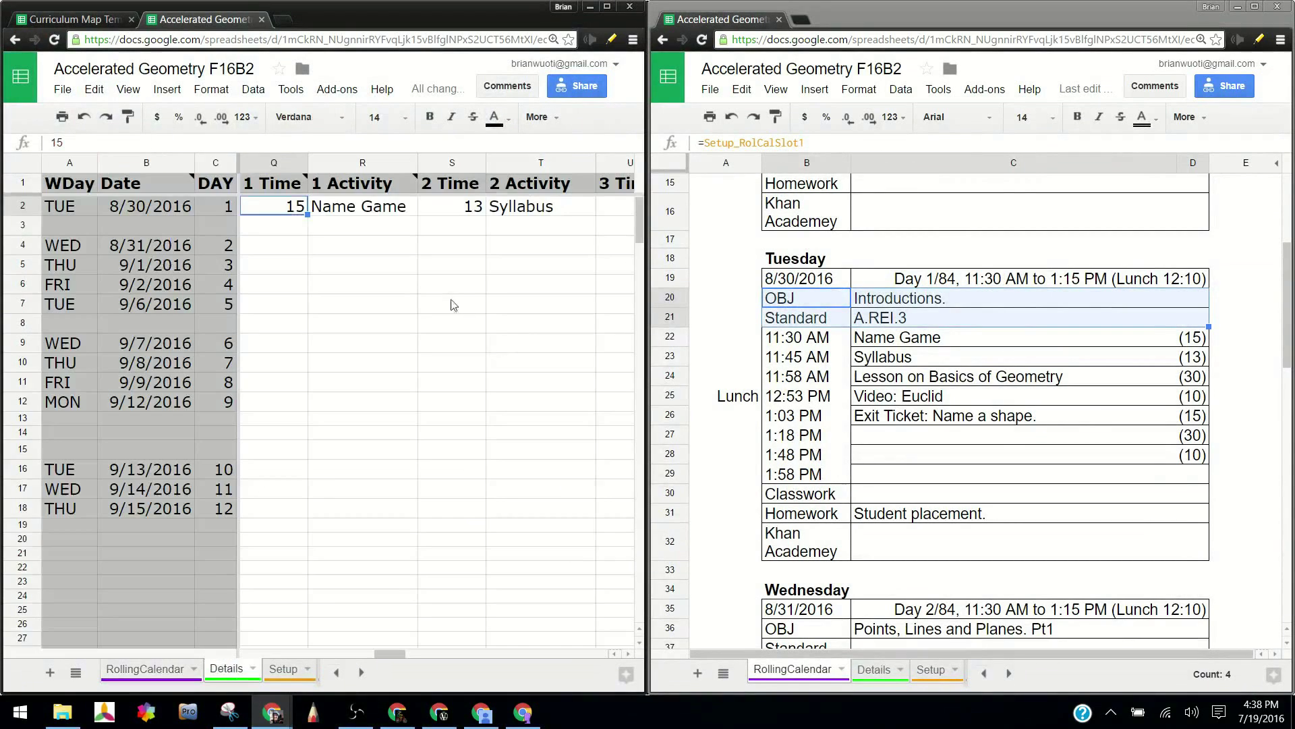
# - Enter 15 for 1 Time and "Warmup" for 1 Activity in row 3 of Details, with Wednesday's agenda in view
pyautogui.click(337, 228)
pyautogui.click(297, 225)
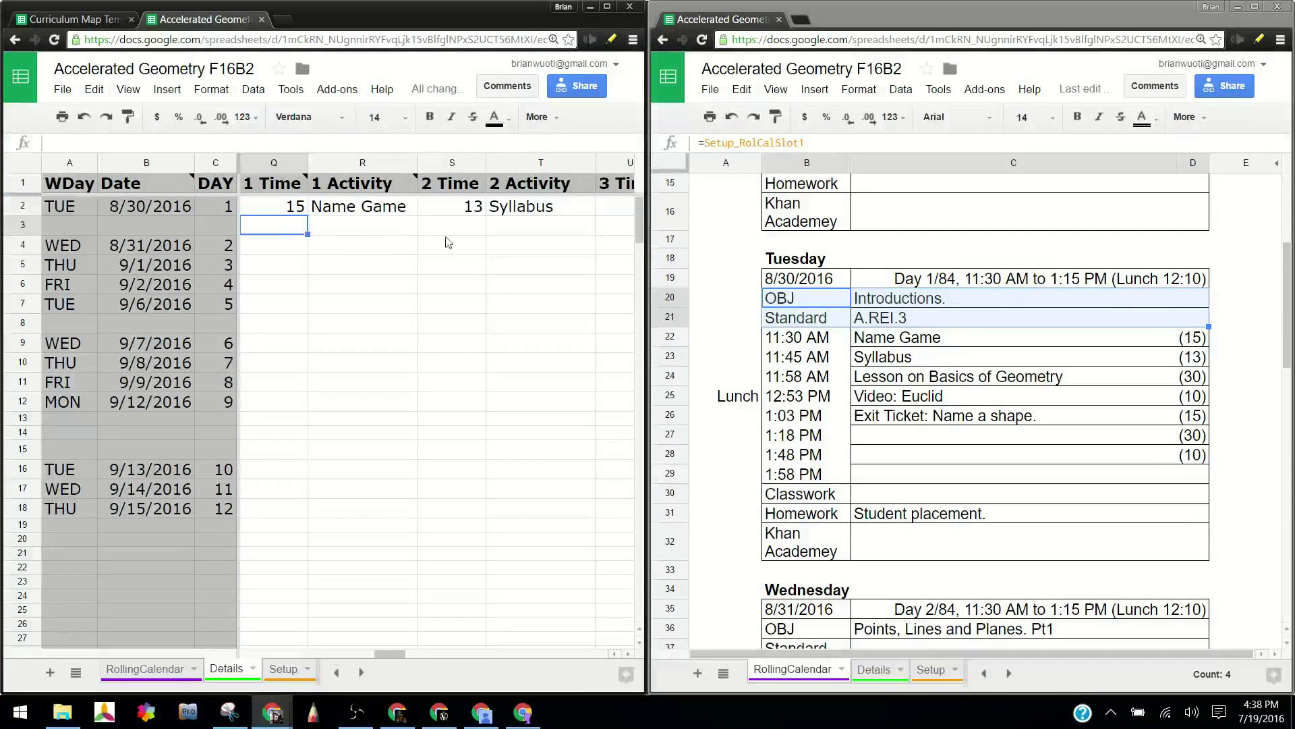
pyautogui.scroll(-5, 866, 319)
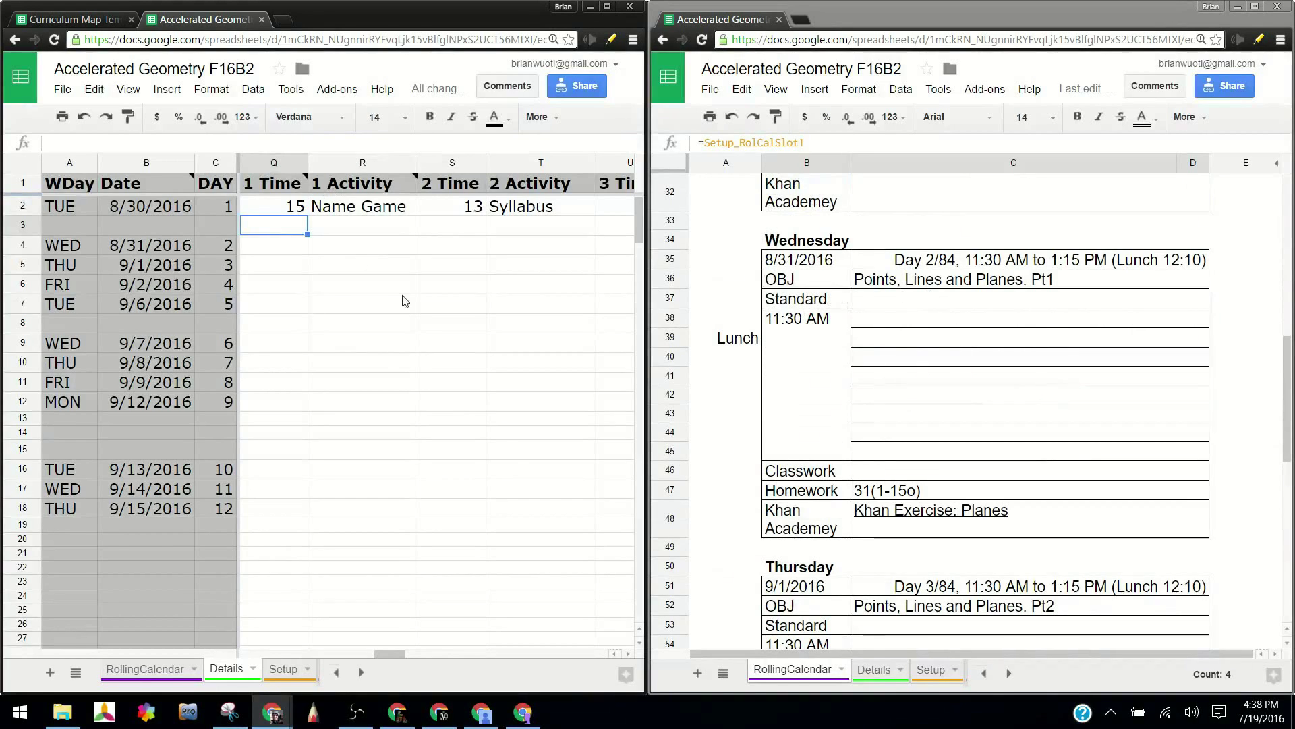
pyautogui.write('15')
pyautogui.press('Tab')
pyautogui.write('Warmup')
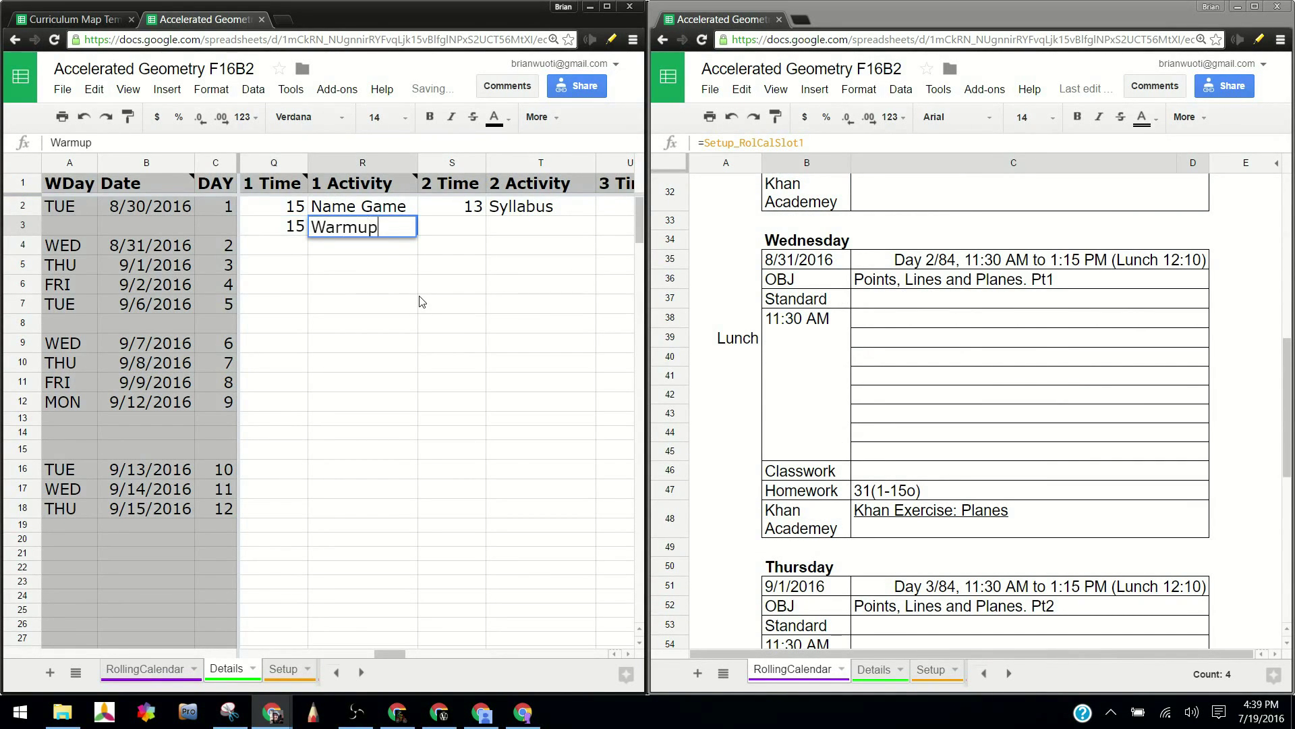
pyautogui.press('Tab')
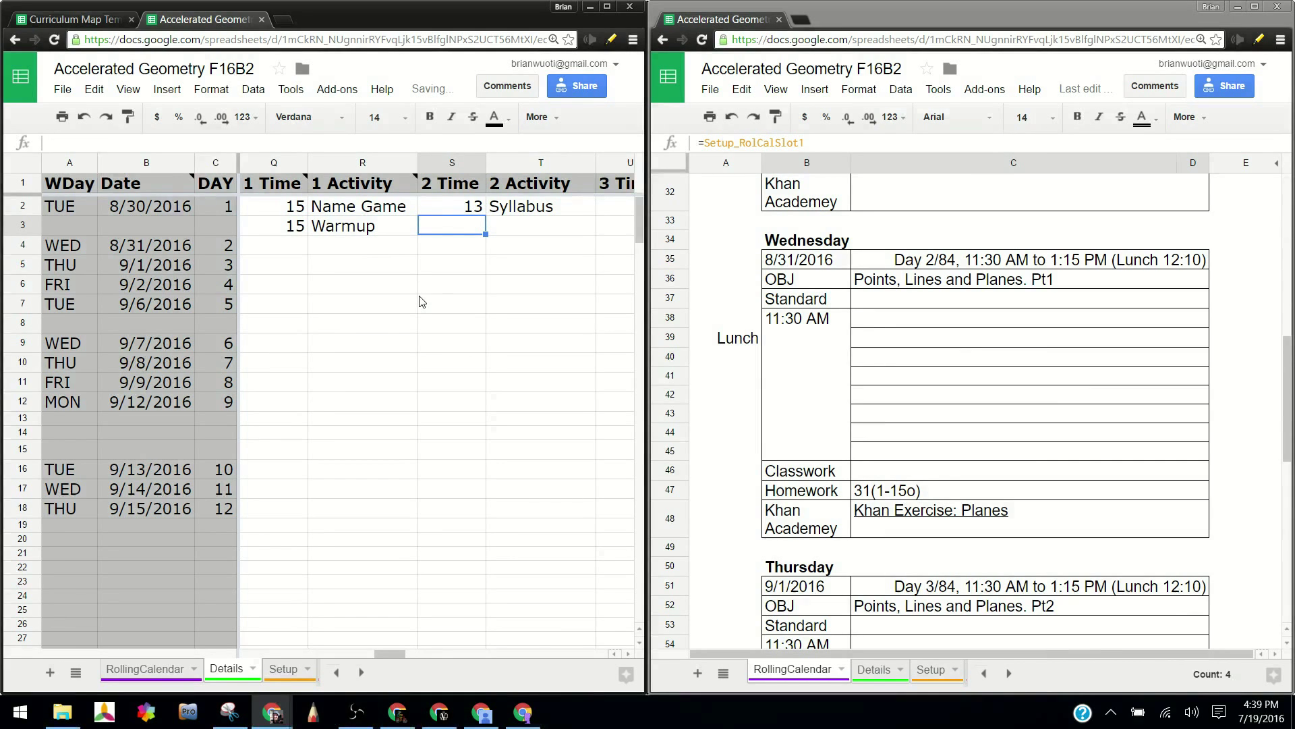
# - Enter 20 with "Lesson: Points" as the second activity and 30 with "Gallery Walk" as the third activity in row 3 of Details
pyautogui.write('20')
pyautogui.press('Tab')
pyautogui.write('Lesson: op')
pyautogui.press('BackSpace')
pyautogui.press('BackSpace')
pyautogui.write('Points')
pyautogui.press('Tab')
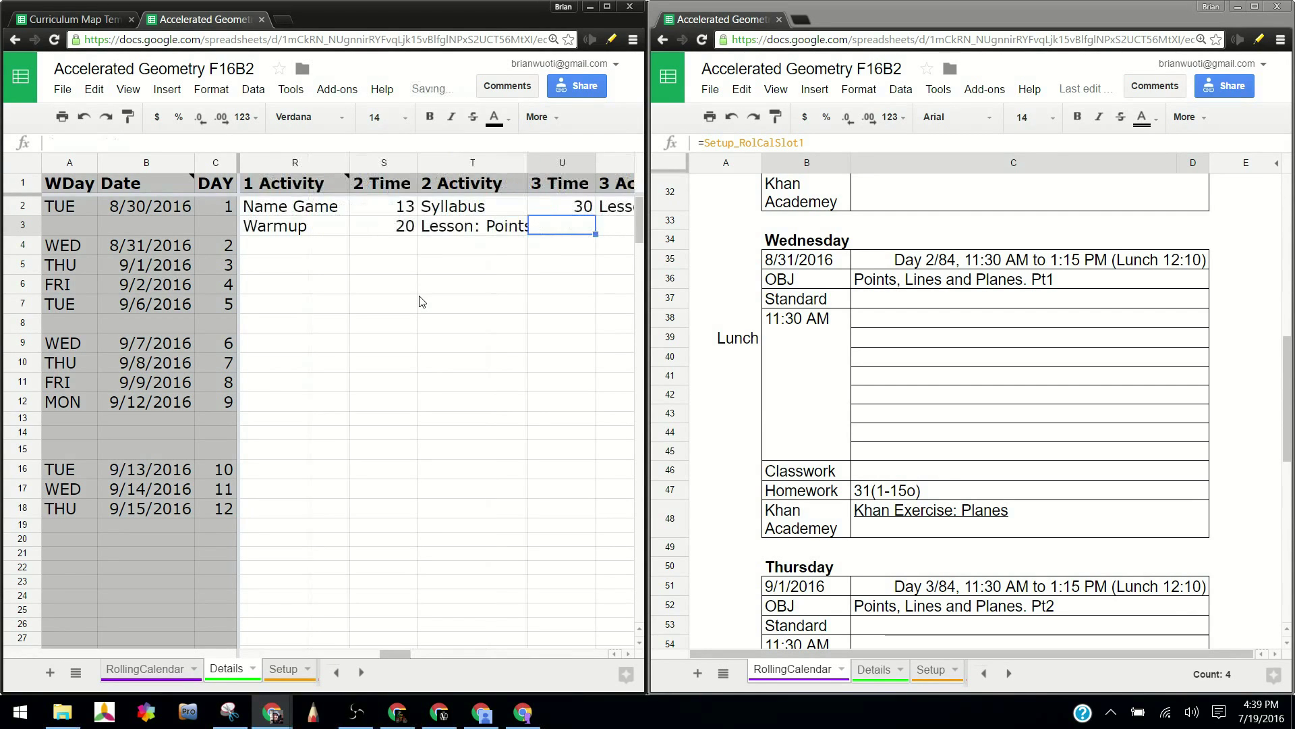
pyautogui.write('30')
pyautogui.press('Tab')
pyautogui.write('G')
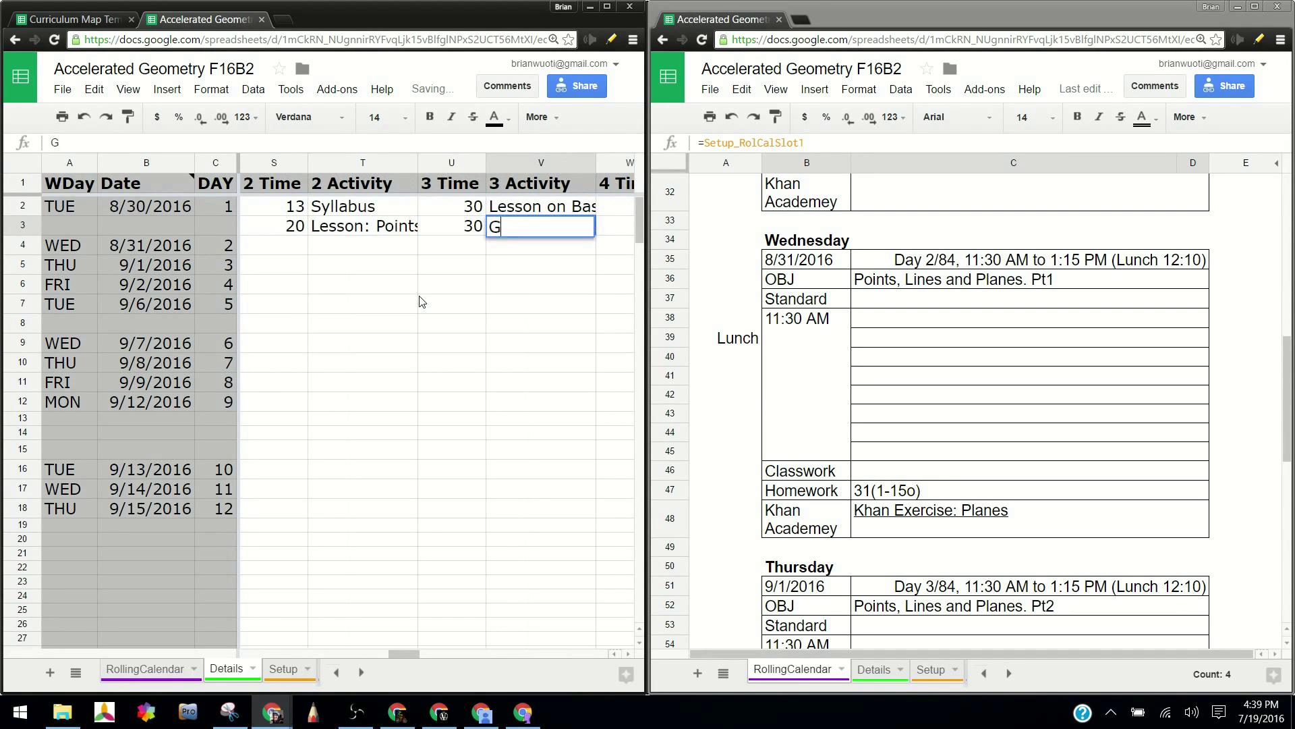
pyautogui.write('allery Walk')
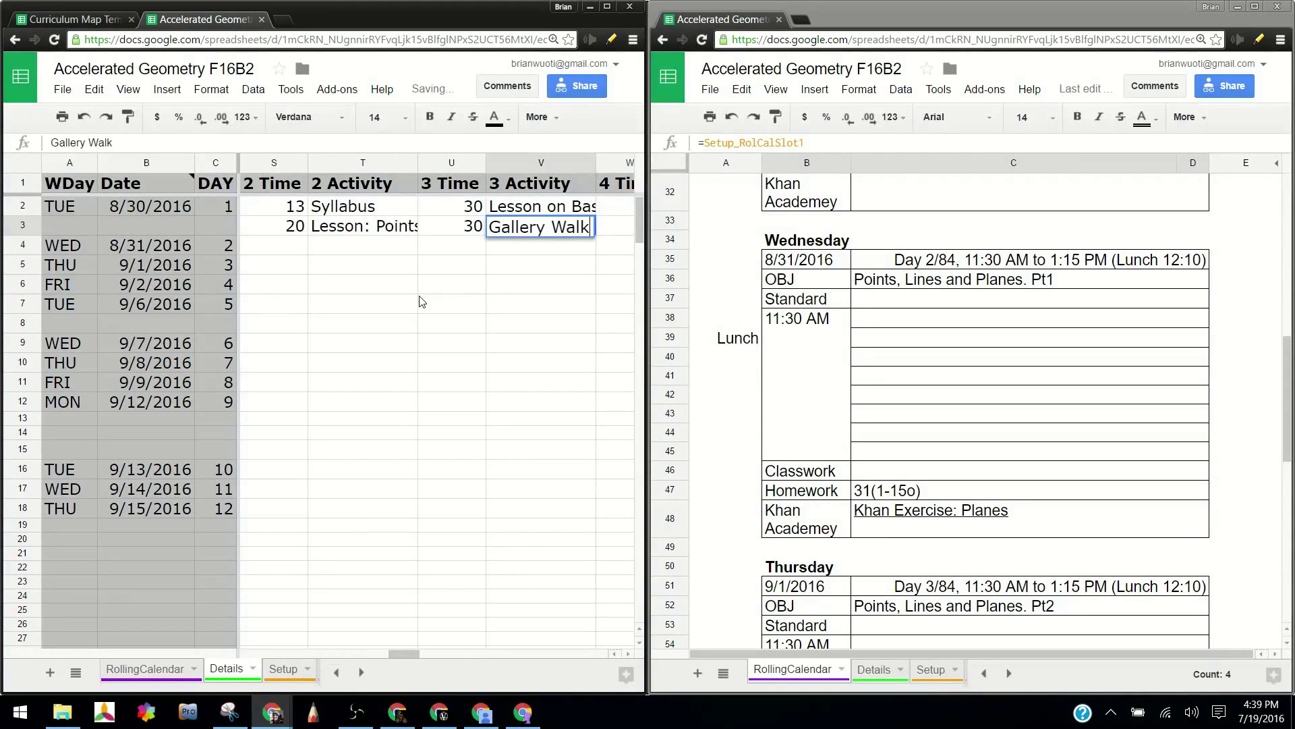
pyautogui.press('Tab')
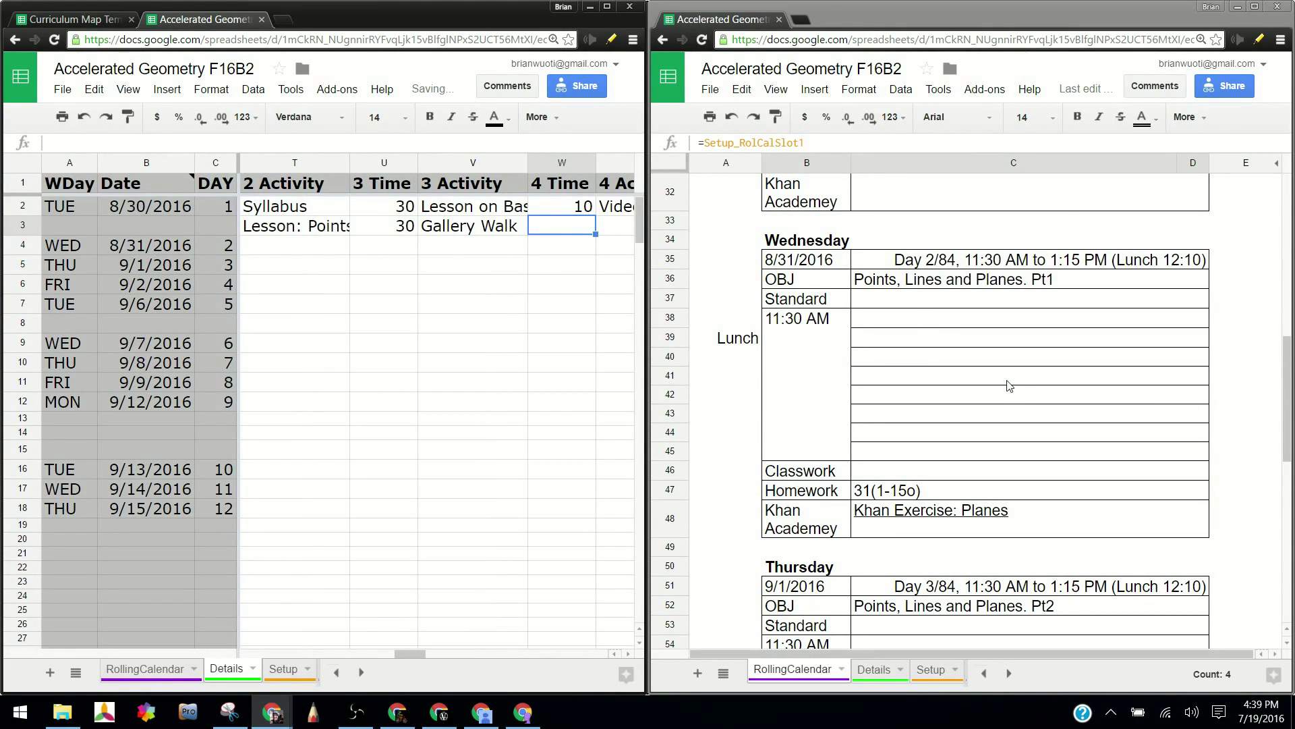
# - Move the timed activities from row 3 to the 8/31/2016 row, starting at its 1 Time cell
pyautogui.click(290, 229)
pyautogui.press('Left')
pyautogui.press('Left')
pyautogui.press('Left')
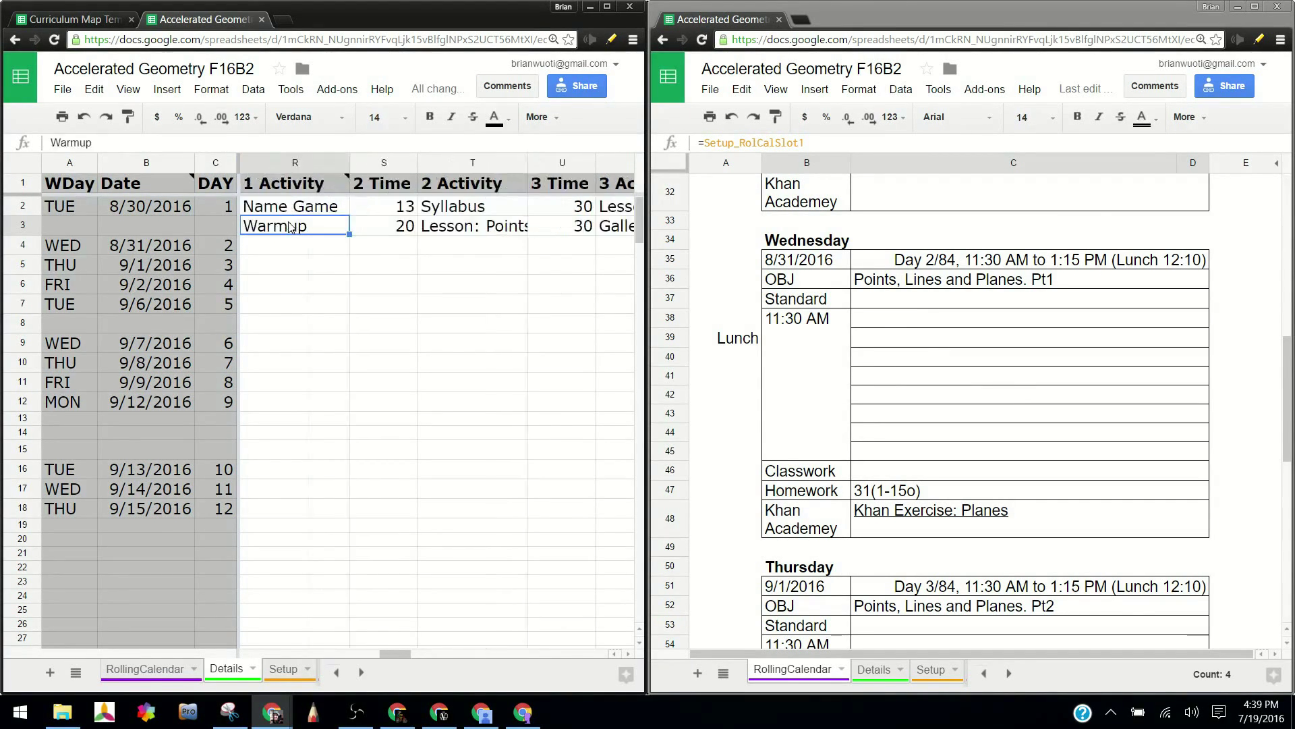
pyautogui.hotkey('shift', 'Right')
pyautogui.hotkey('shift', 'Right')
pyautogui.hotkey('shift', 'Right')
pyautogui.hotkey('shift', 'Right')
pyautogui.hotkey('shift', 'Right')
pyautogui.hotkey('shift', 'Right')
pyautogui.hotkey('shift', 'Right')
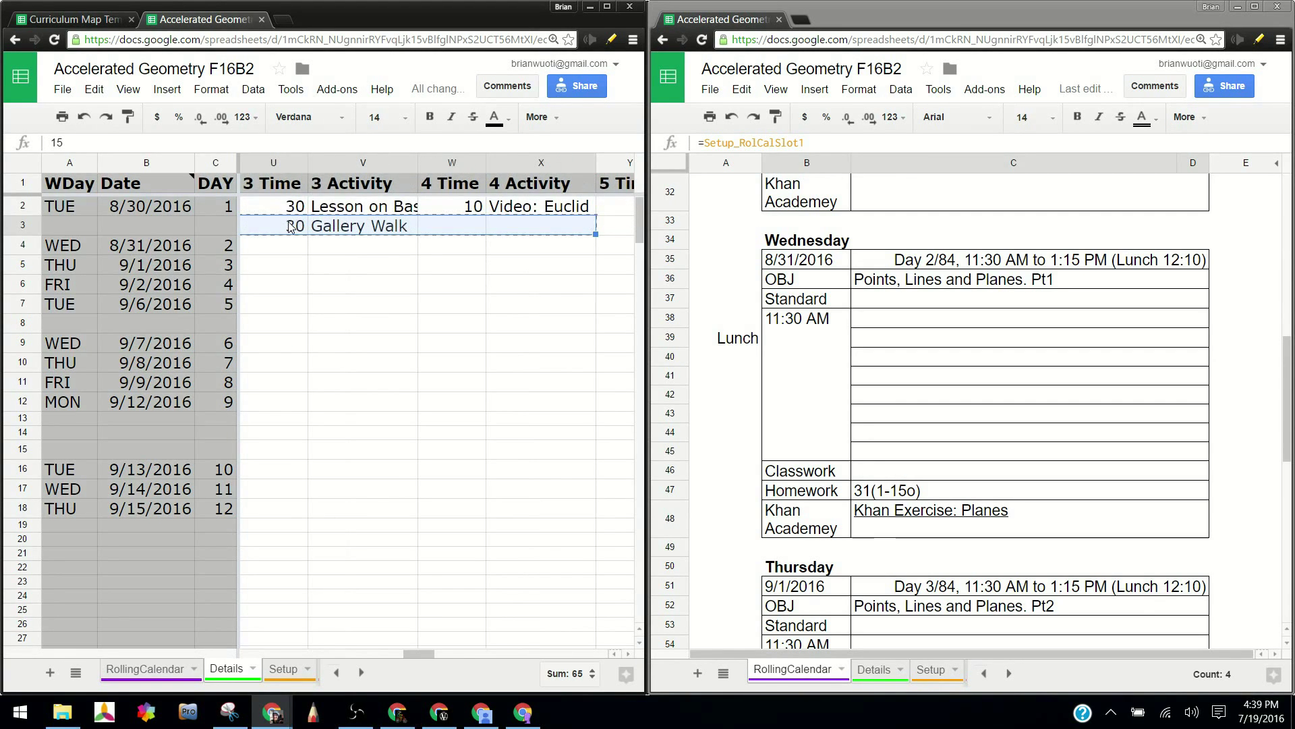
pyautogui.press('Down')
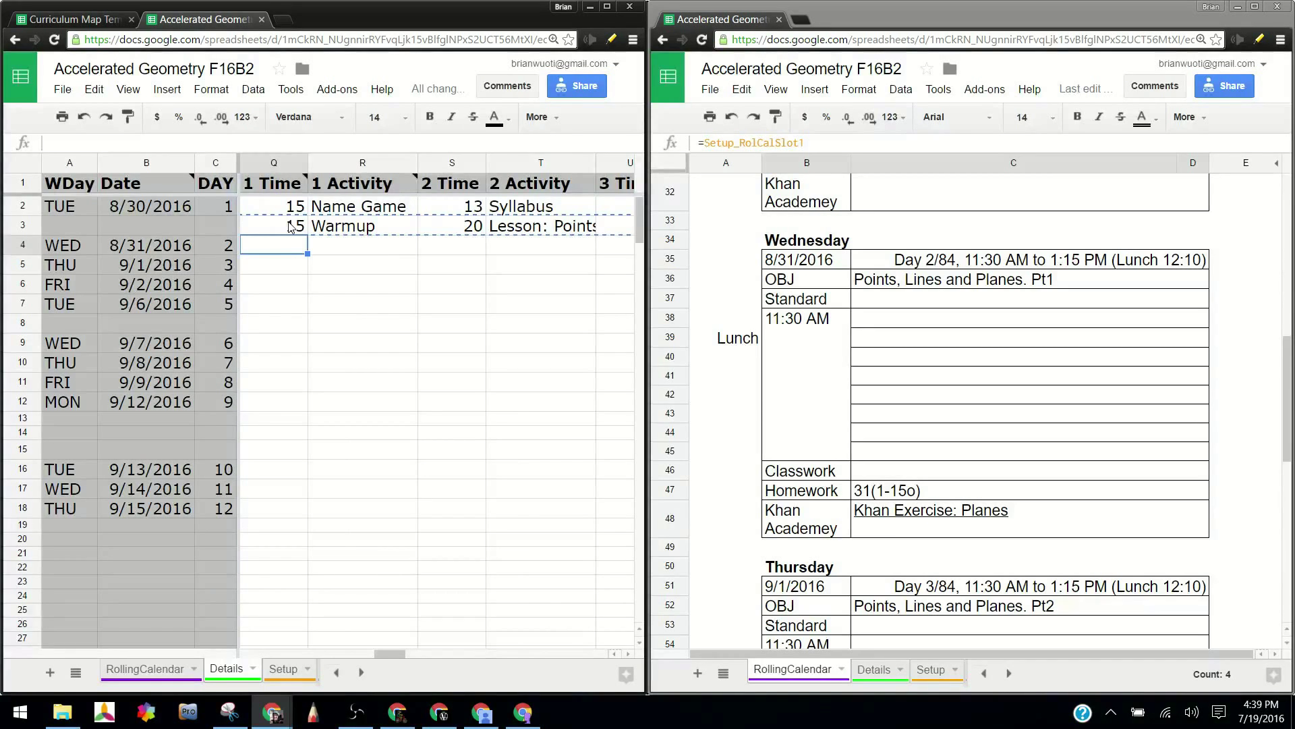
pyautogui.hotkey('ctrl', 'v')
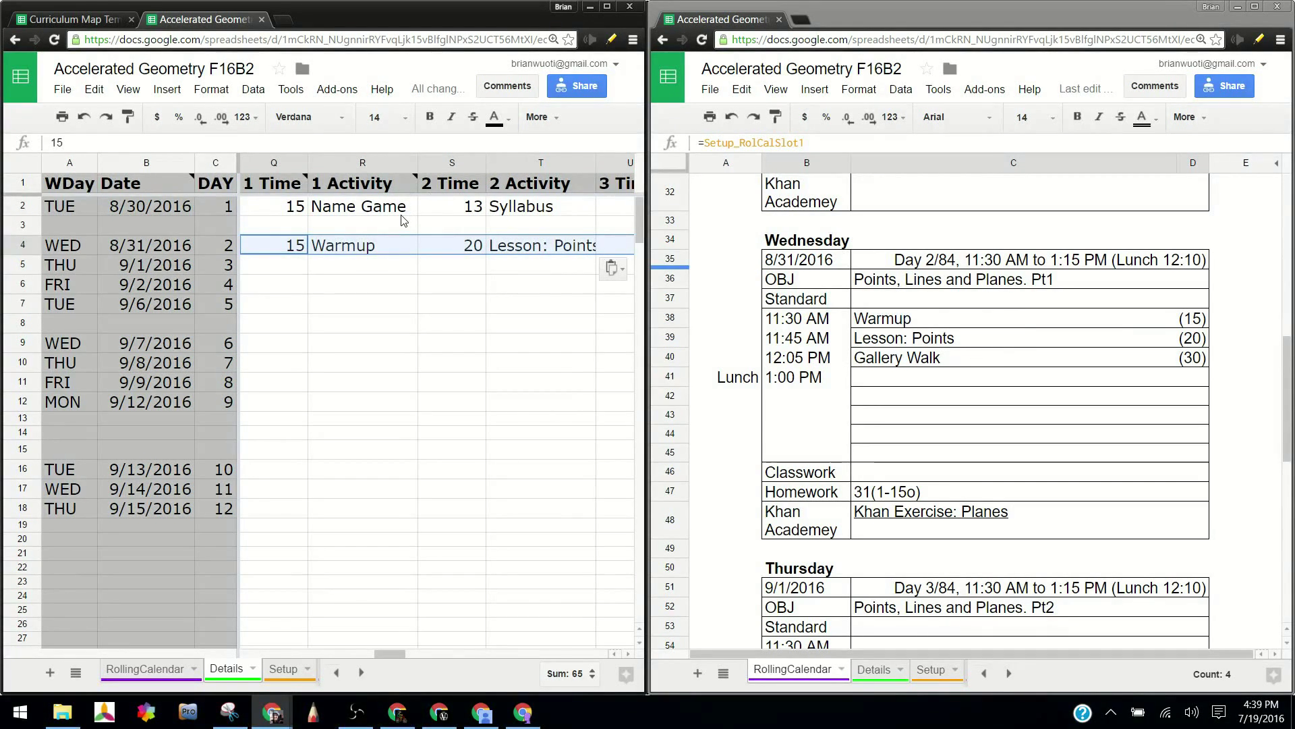
# - Look through the 8/31/2016 row's time and activity columns up to 7 Activity, and return to its Gallery Walk cell
pyautogui.click(584, 246)
pyautogui.press('Right')
pyautogui.press('Right')
pyautogui.press('Right')
pyautogui.press('Right')
pyautogui.press('Right')
pyautogui.press('Right')
pyautogui.press('Right')
pyautogui.press('Right')
pyautogui.press('Right')
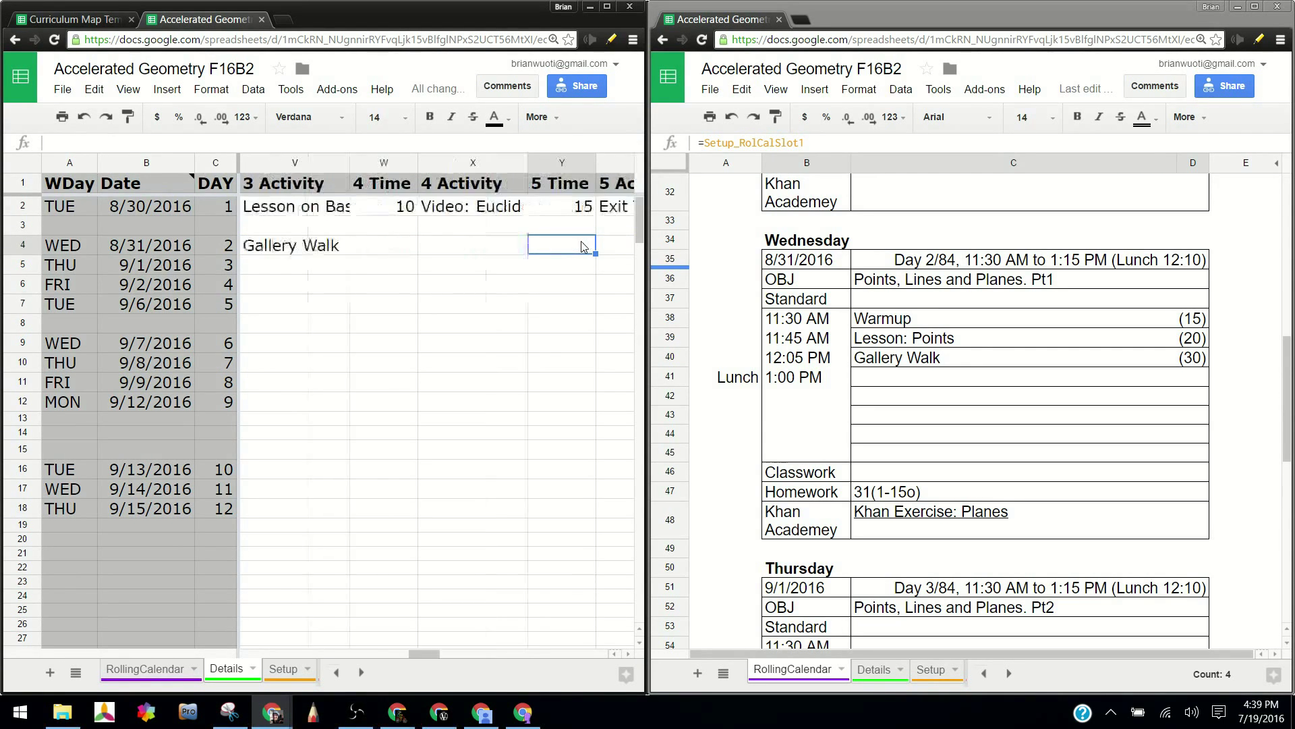
pyautogui.press('Right')
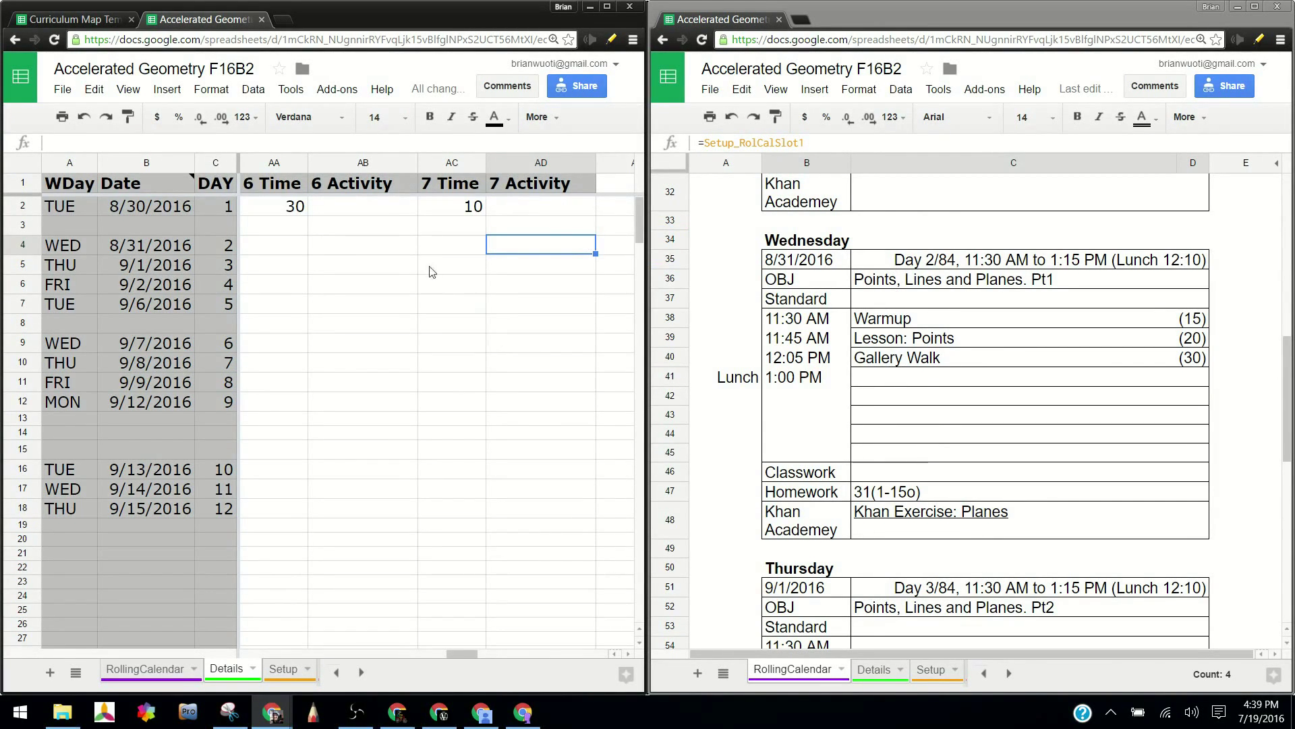
pyautogui.press('Left')
pyautogui.press('Left')
pyautogui.press('Left')
pyautogui.press('Left')
pyautogui.press('Left')
pyautogui.press('Left')
pyautogui.press('Left')
pyautogui.press('Left')
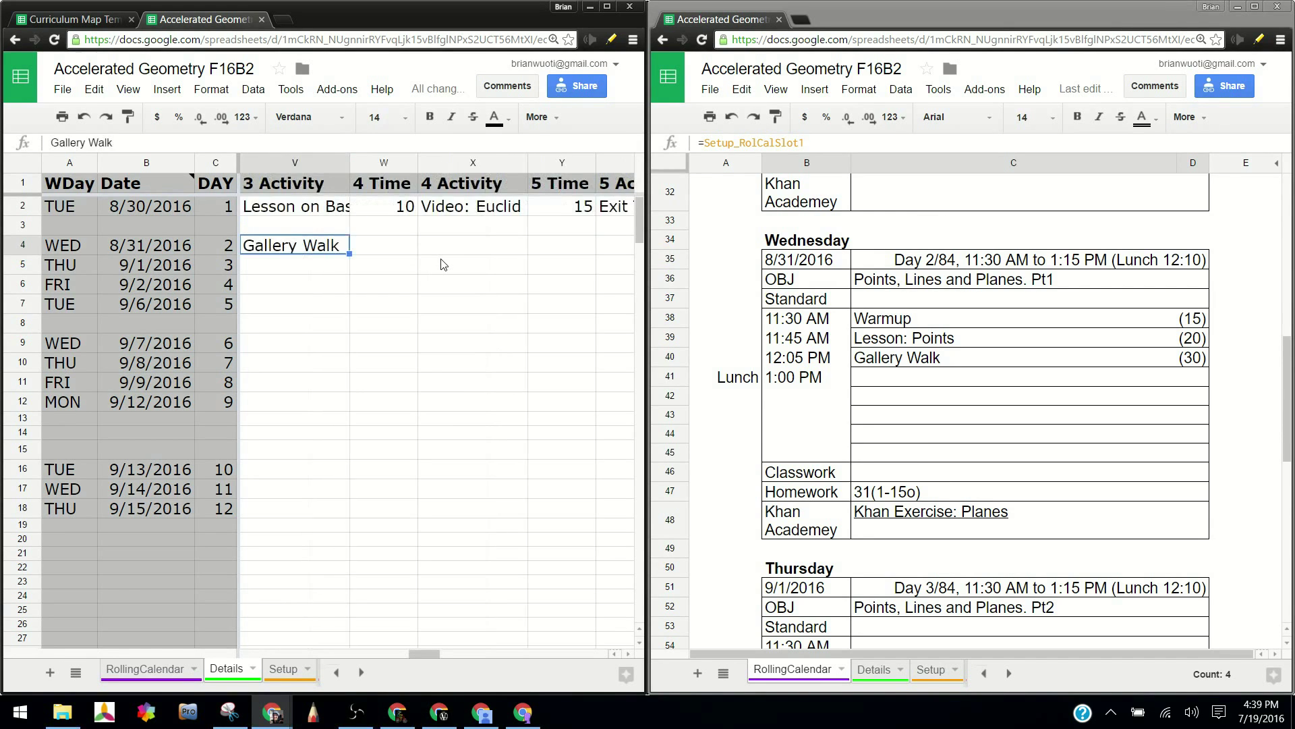
# - Open kutasoftware.com in a new tab and go to its free Infinite Geometry worksheets
pyautogui.click(282, 19)
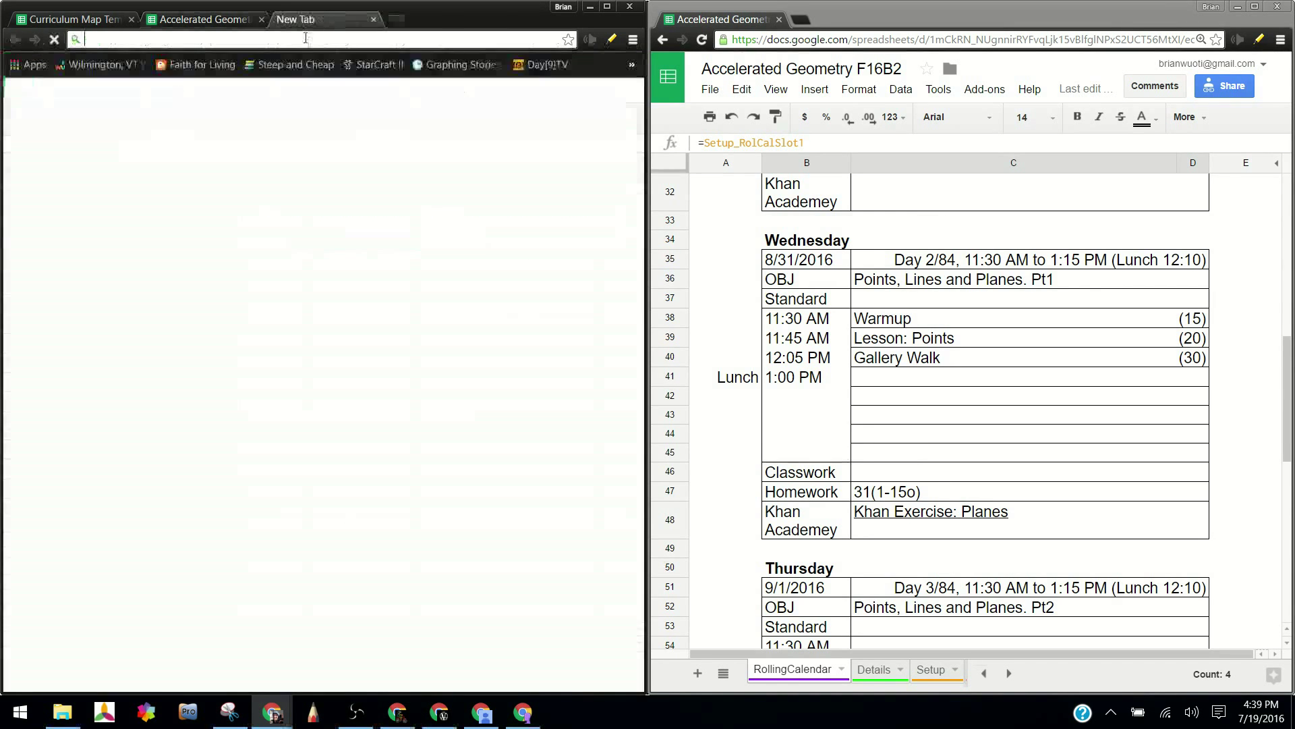
pyautogui.write('kutasoftware.com')
pyautogui.click(416, 65)
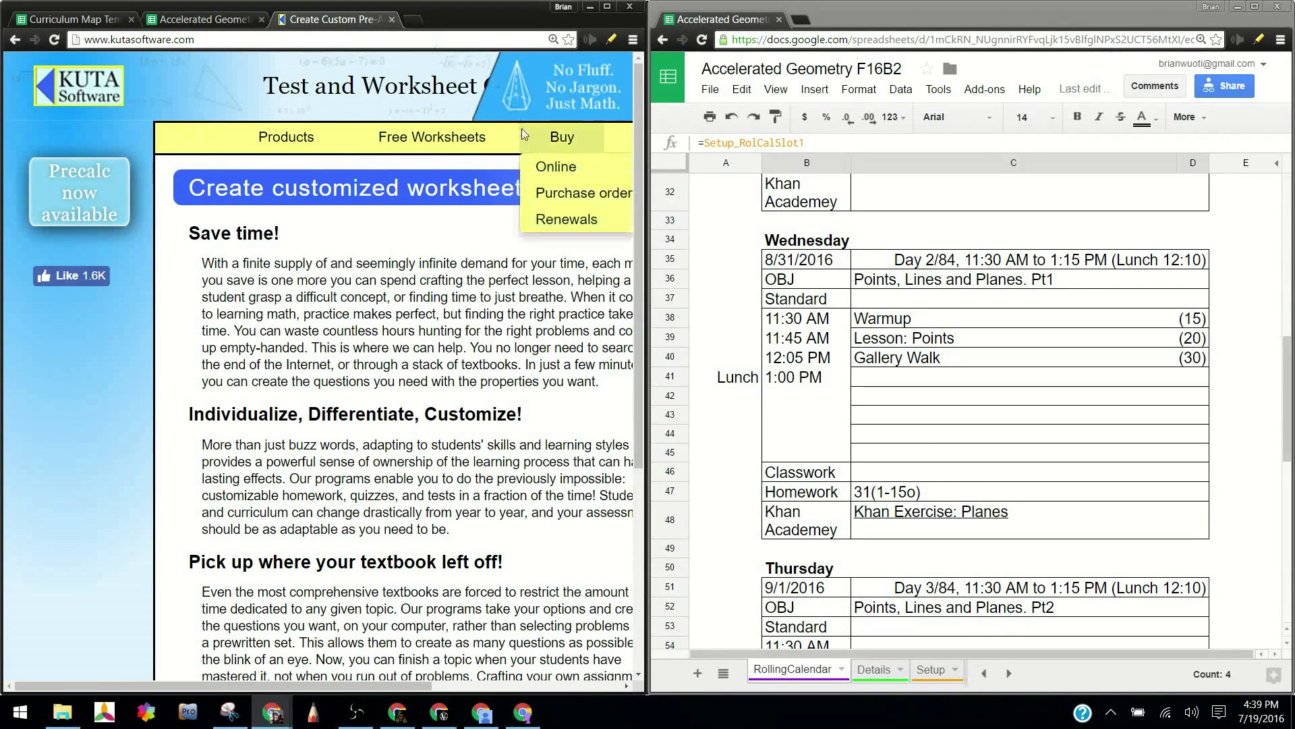
pyautogui.moveTo(432, 137)
pyautogui.click(452, 227)
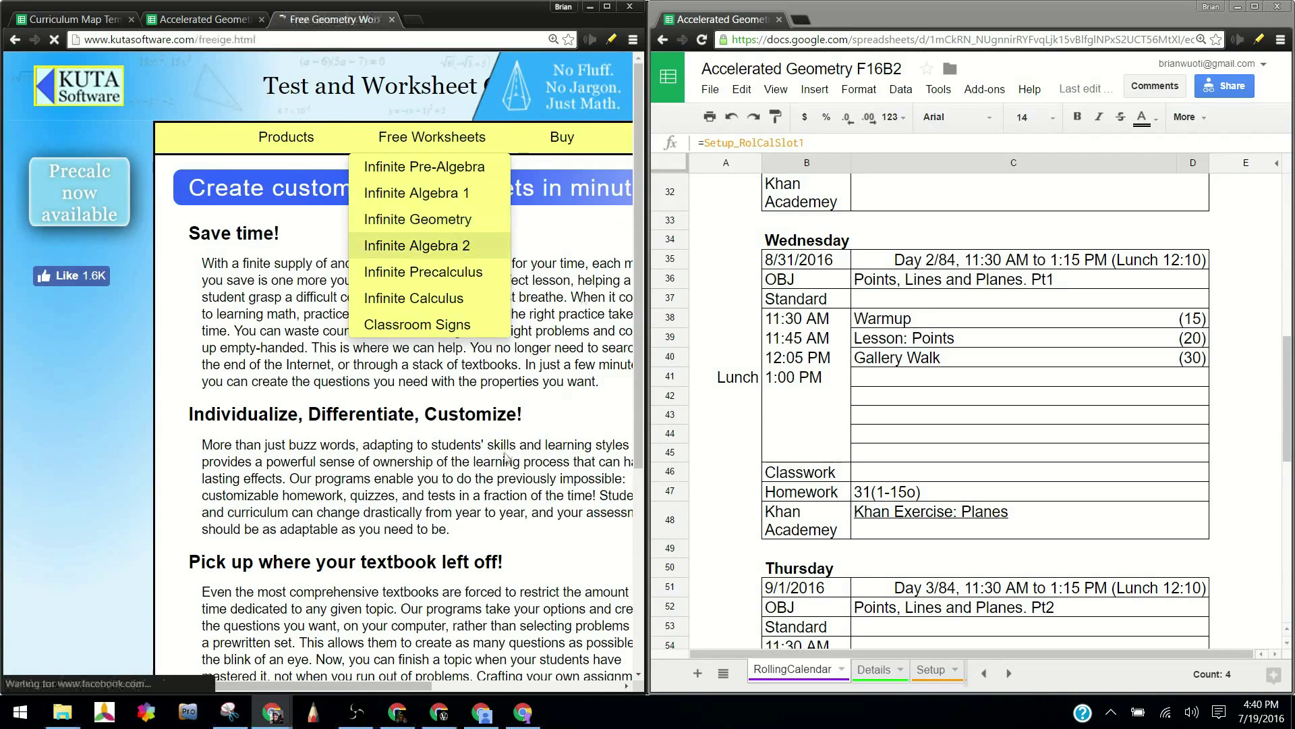
pyautogui.moveTo(322, 131)
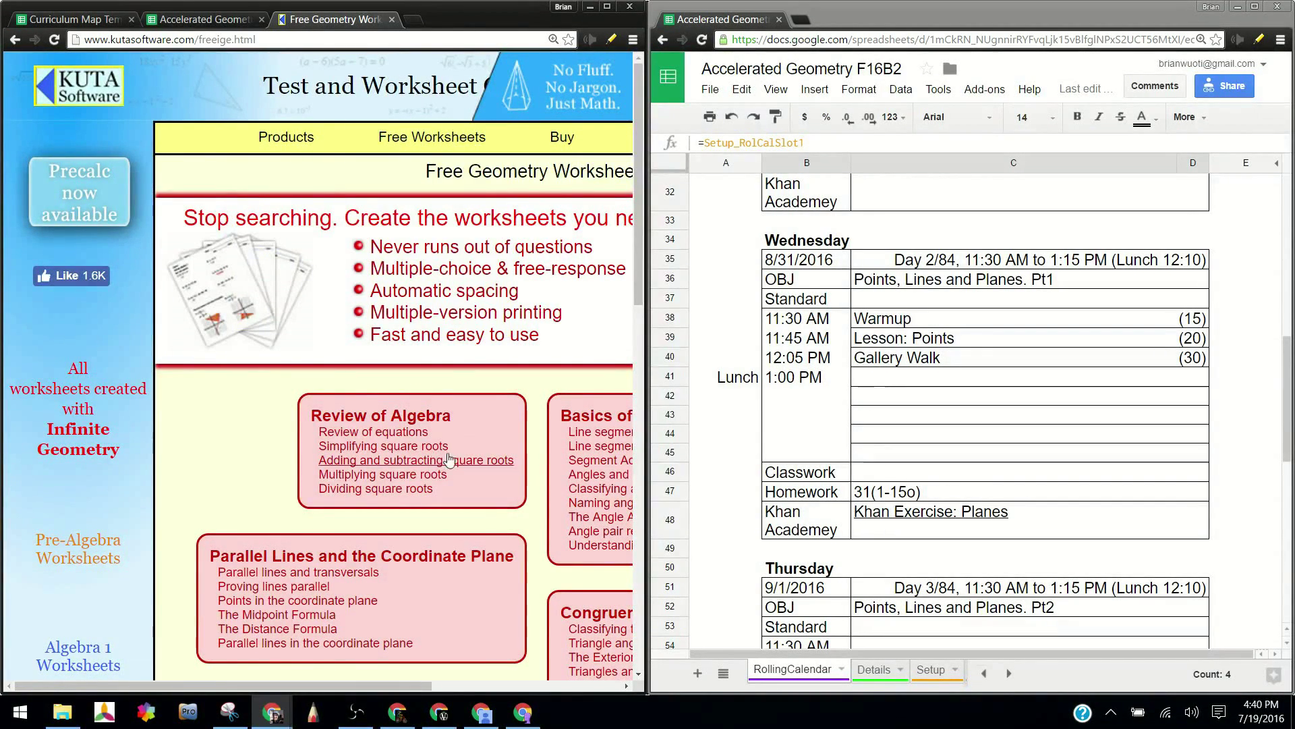
# - Open the Line Segments and Measure (inches) worksheet PDF and copy its web address
pyautogui.click(598, 440)
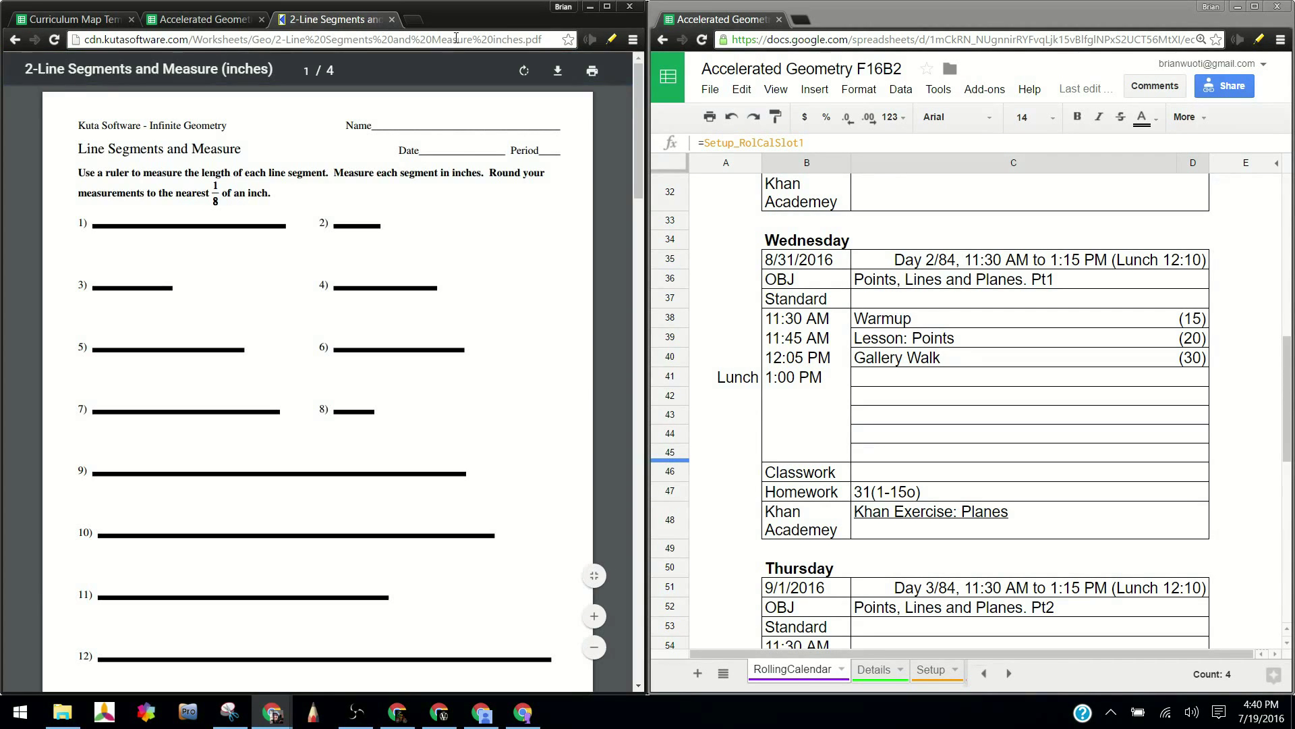
pyautogui.click(459, 40)
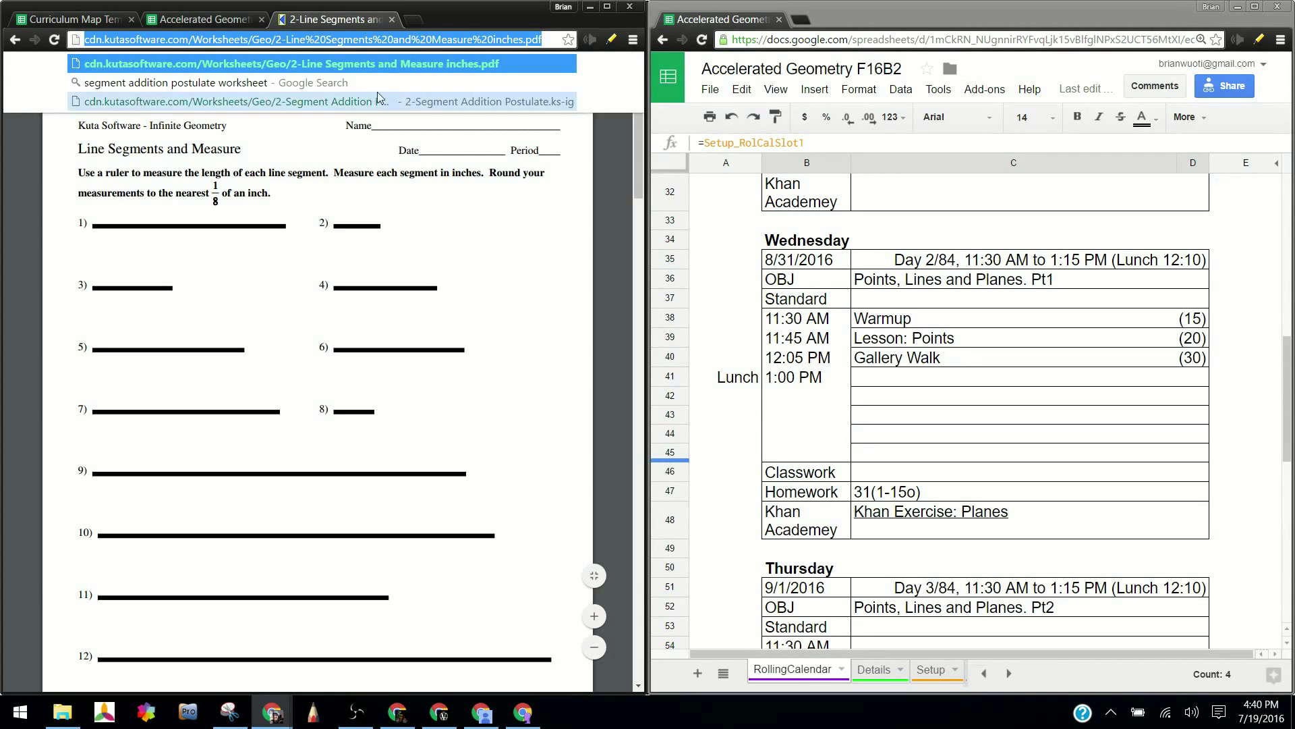
pyautogui.press('Escape')
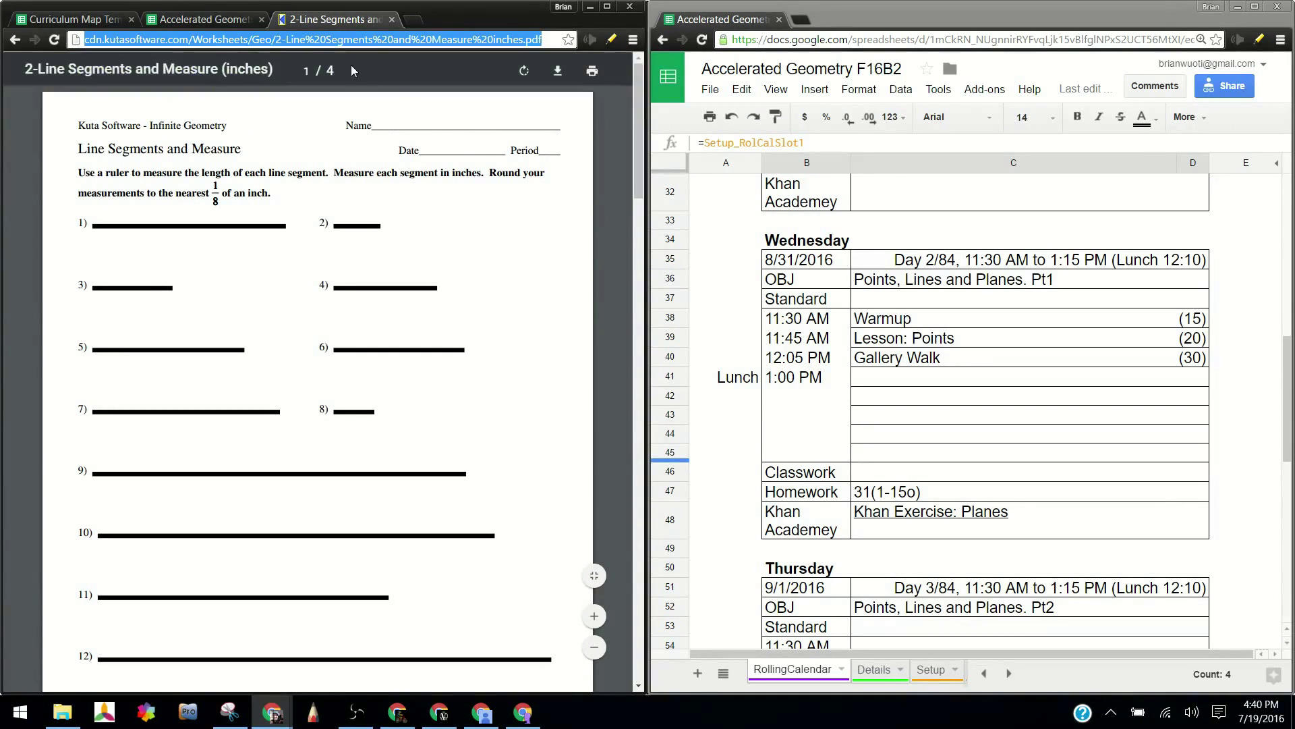
# - Link the 8/31/2016 Gallery Walk activity in Details to the copied worksheet address, with the spreadsheet window maximized
pyautogui.click(210, 17)
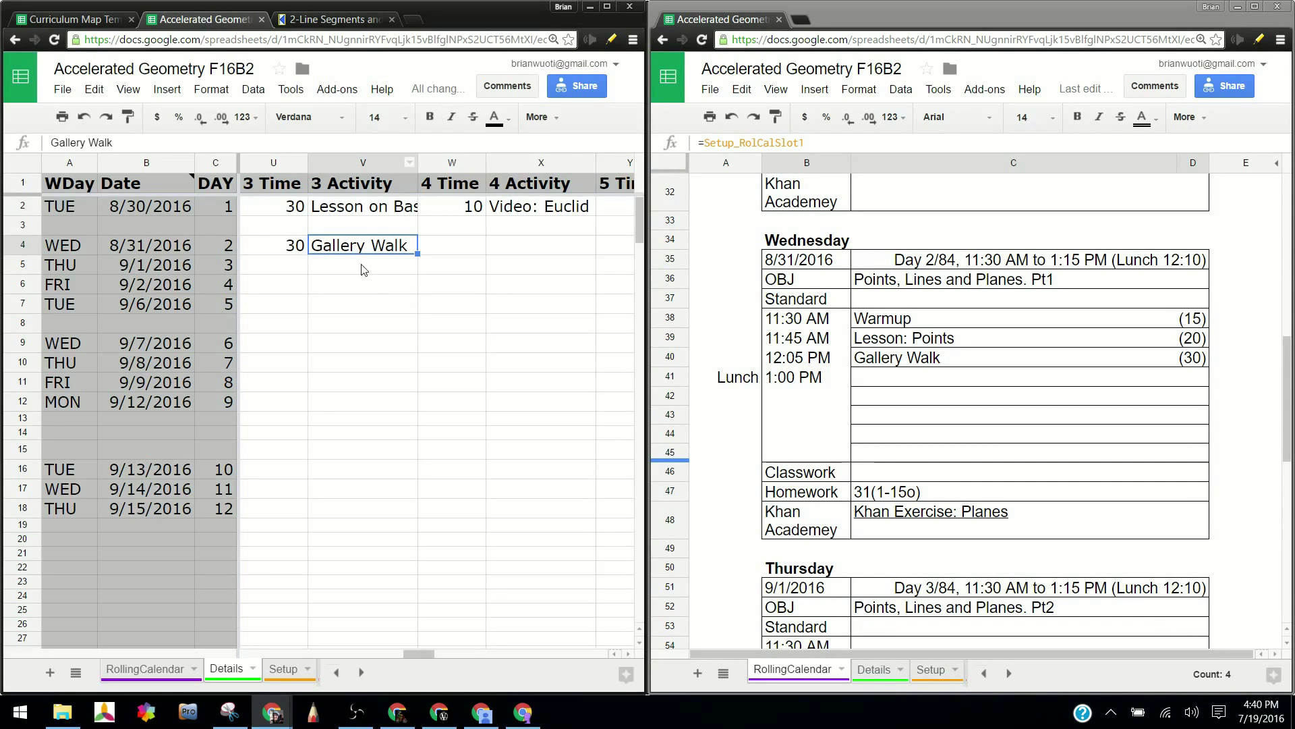
pyautogui.press('Left')
pyautogui.press('Left')
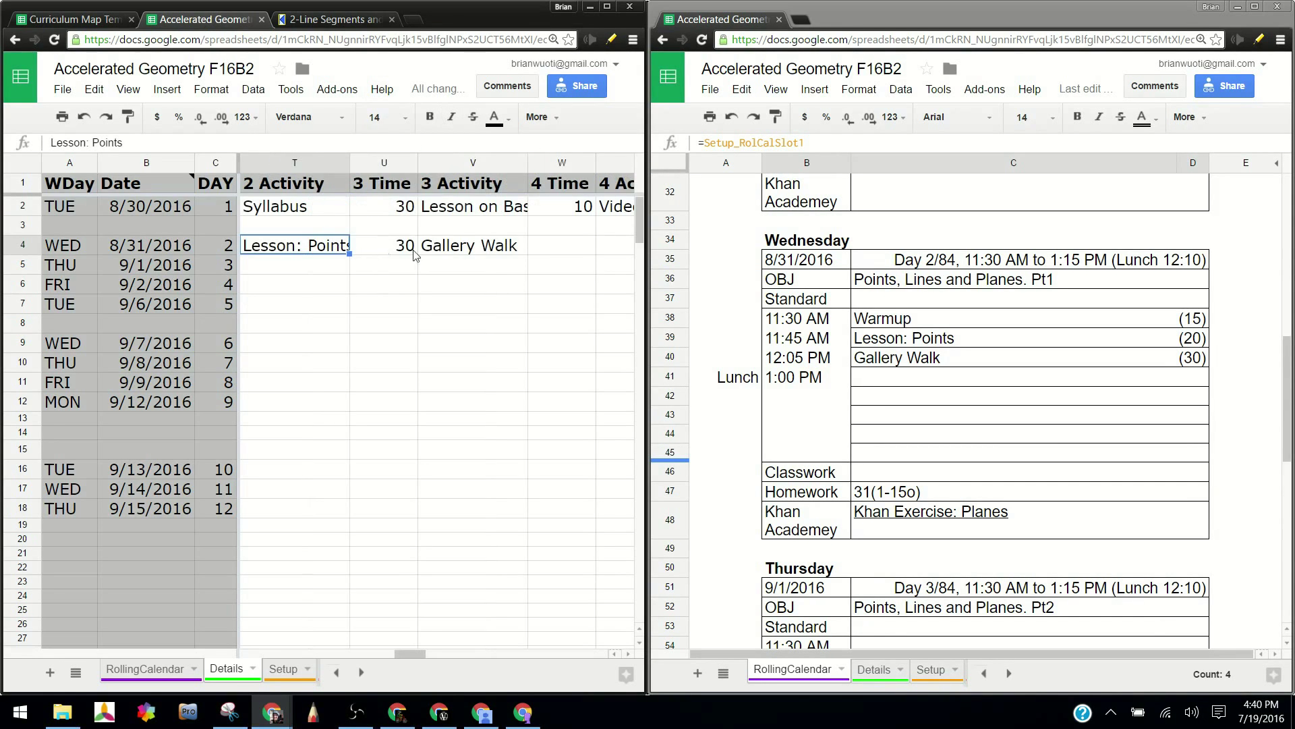
pyautogui.press('Left')
pyautogui.click(527, 251)
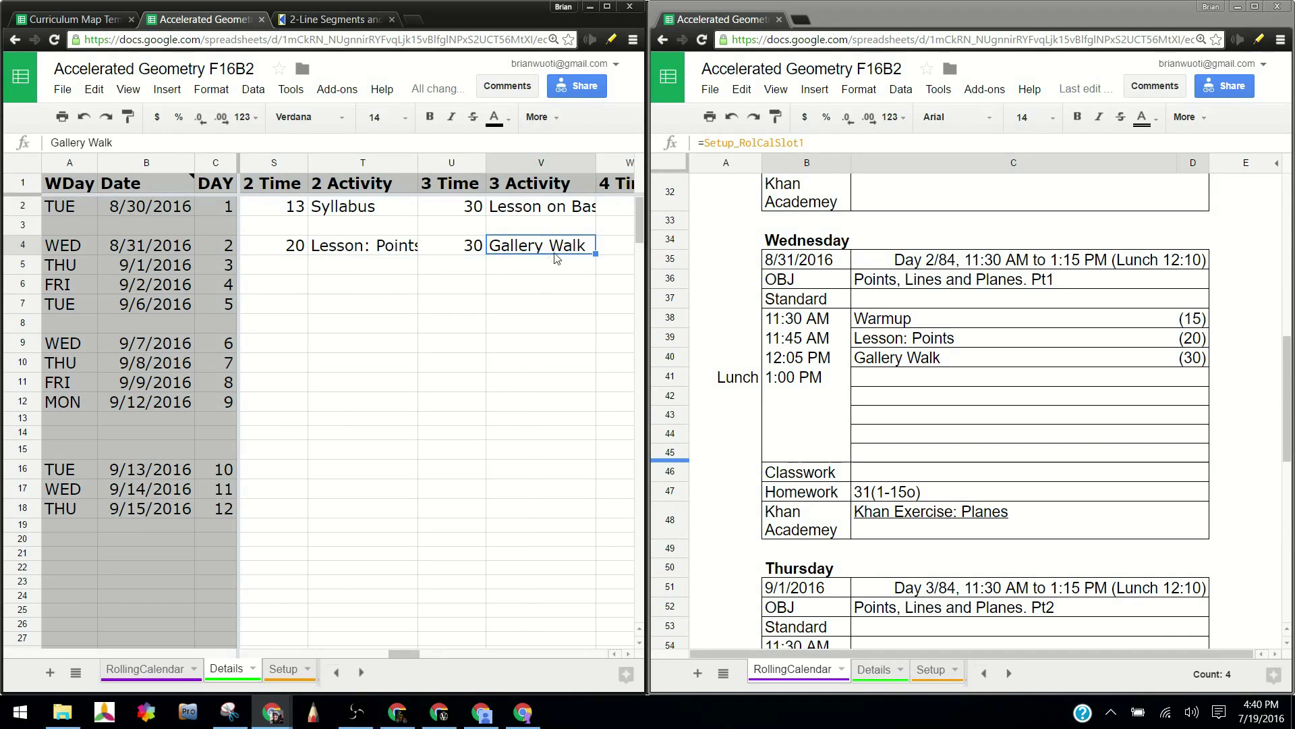
pyautogui.press('super+Up')
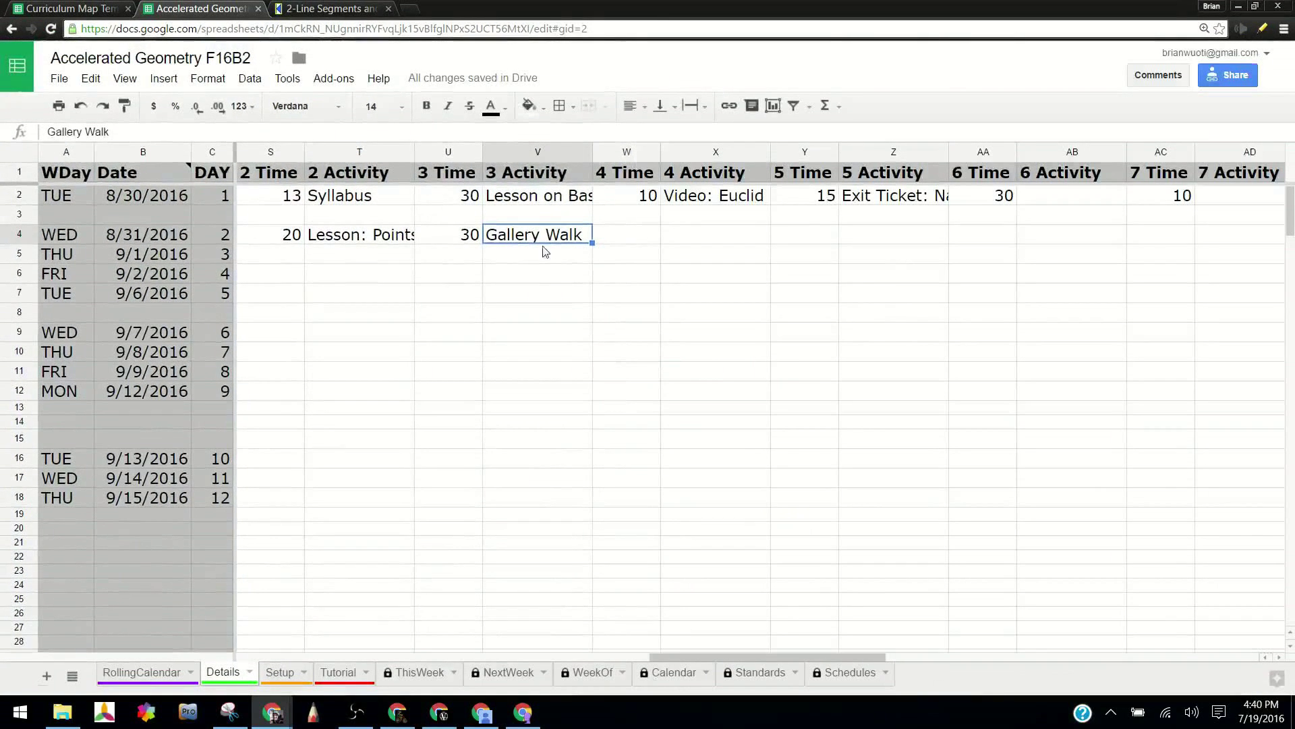
pyautogui.click(731, 106)
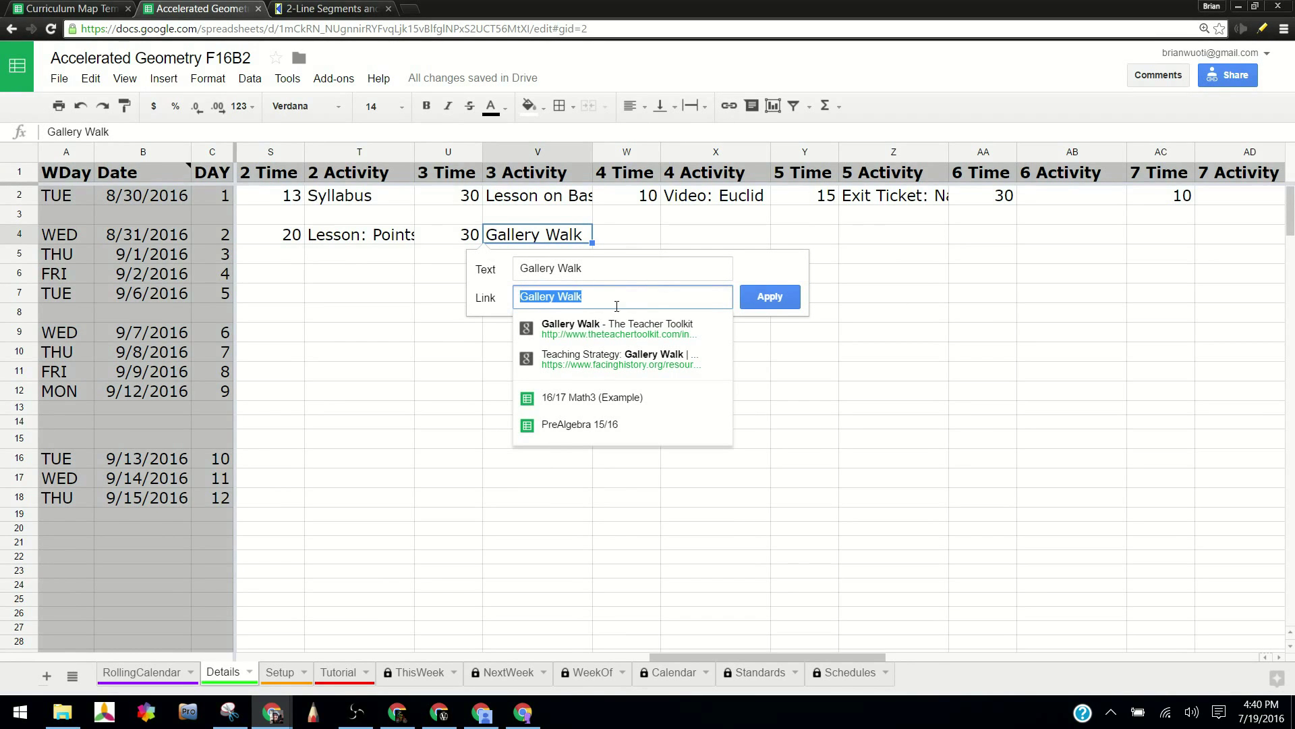
pyautogui.hotkey('ctrl', 'v')
pyautogui.click(770, 301)
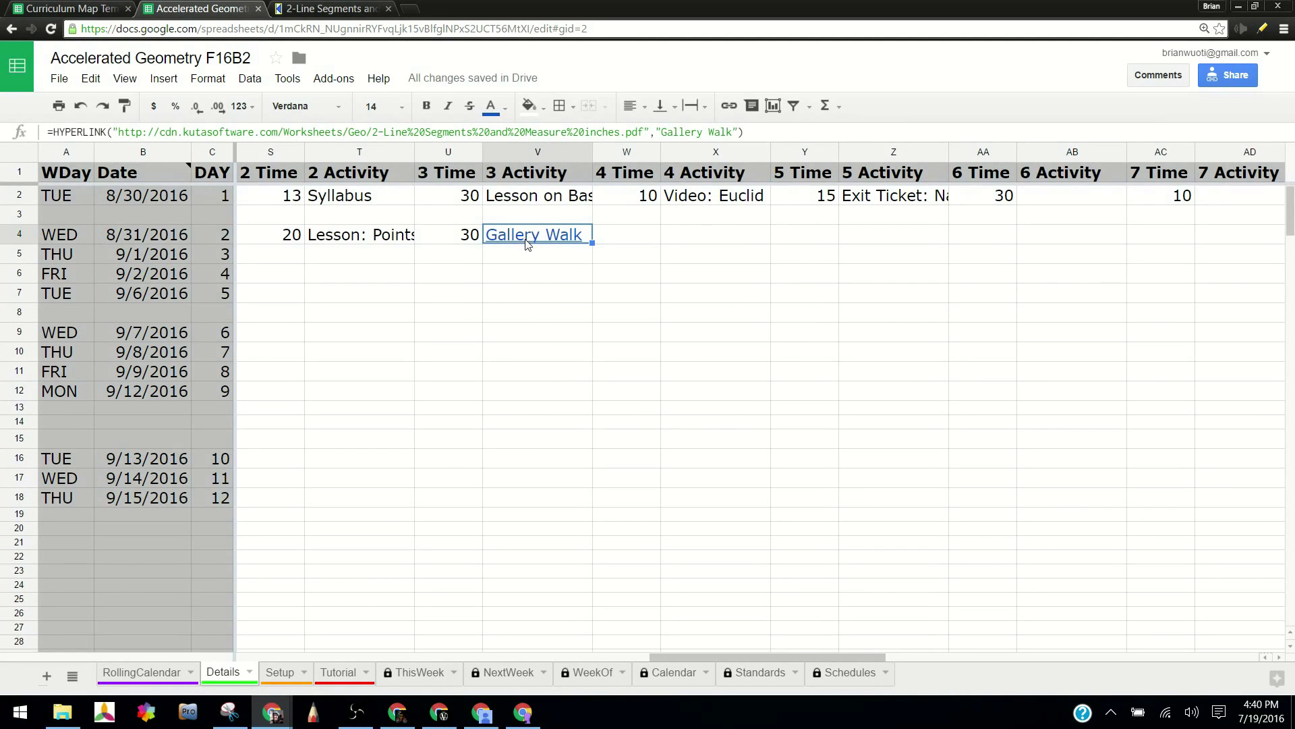
# - Place Details beside RollingCalendar again and check the Gallery Walk link in Wednesday's agenda
pyautogui.moveTo(1151, 9); pyautogui.dragTo(1, 226)
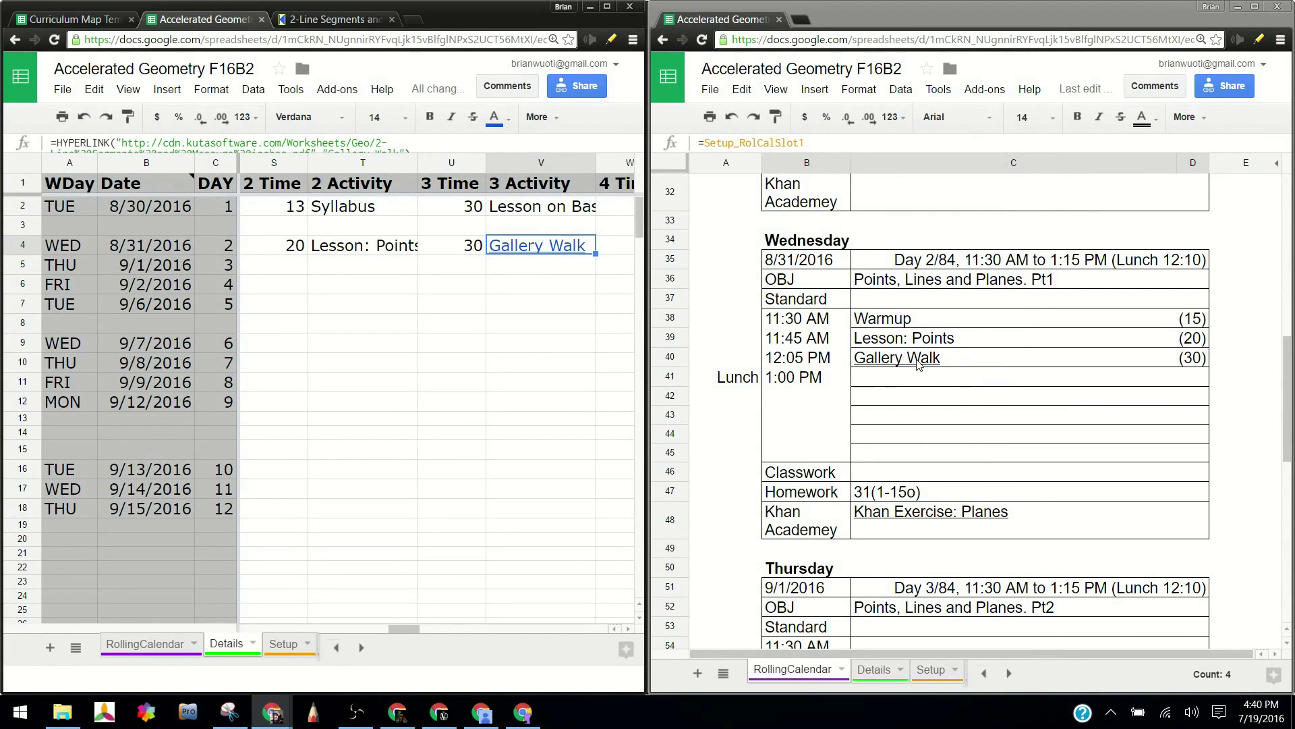
pyautogui.moveTo(919, 363)
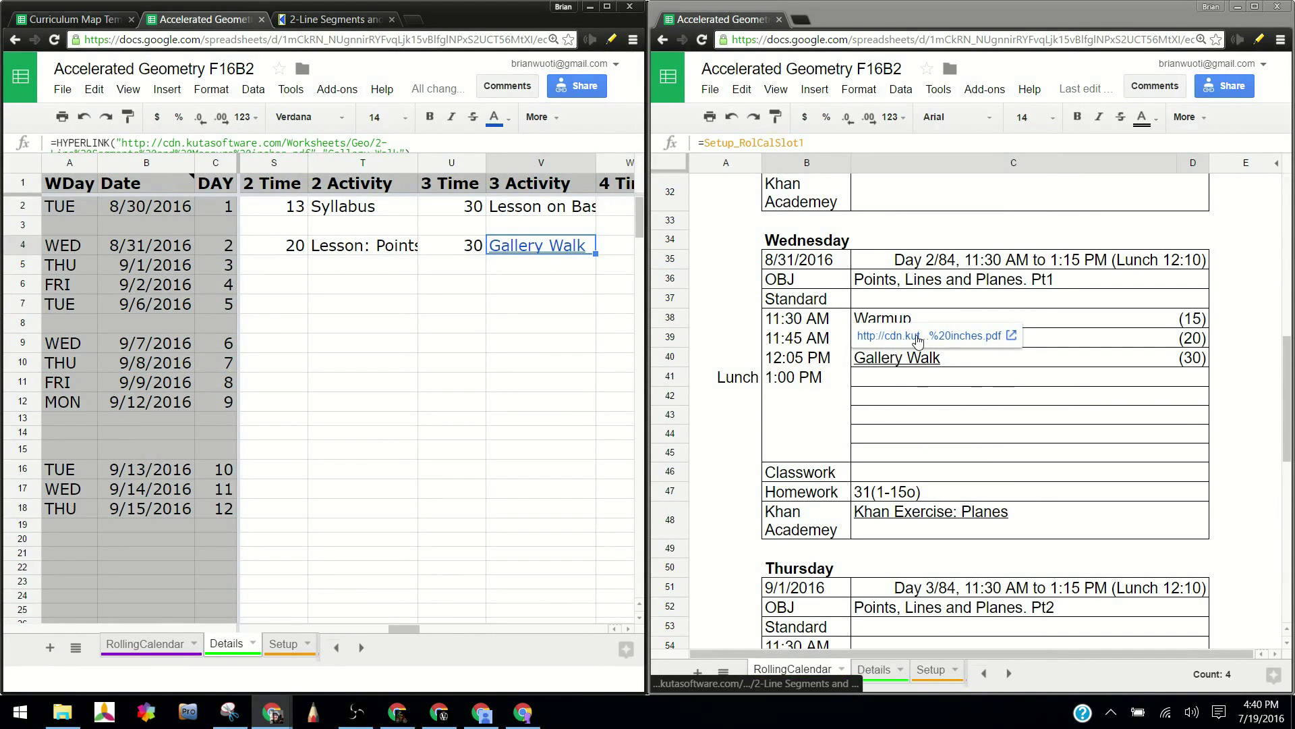
pyautogui.click(1028, 414)
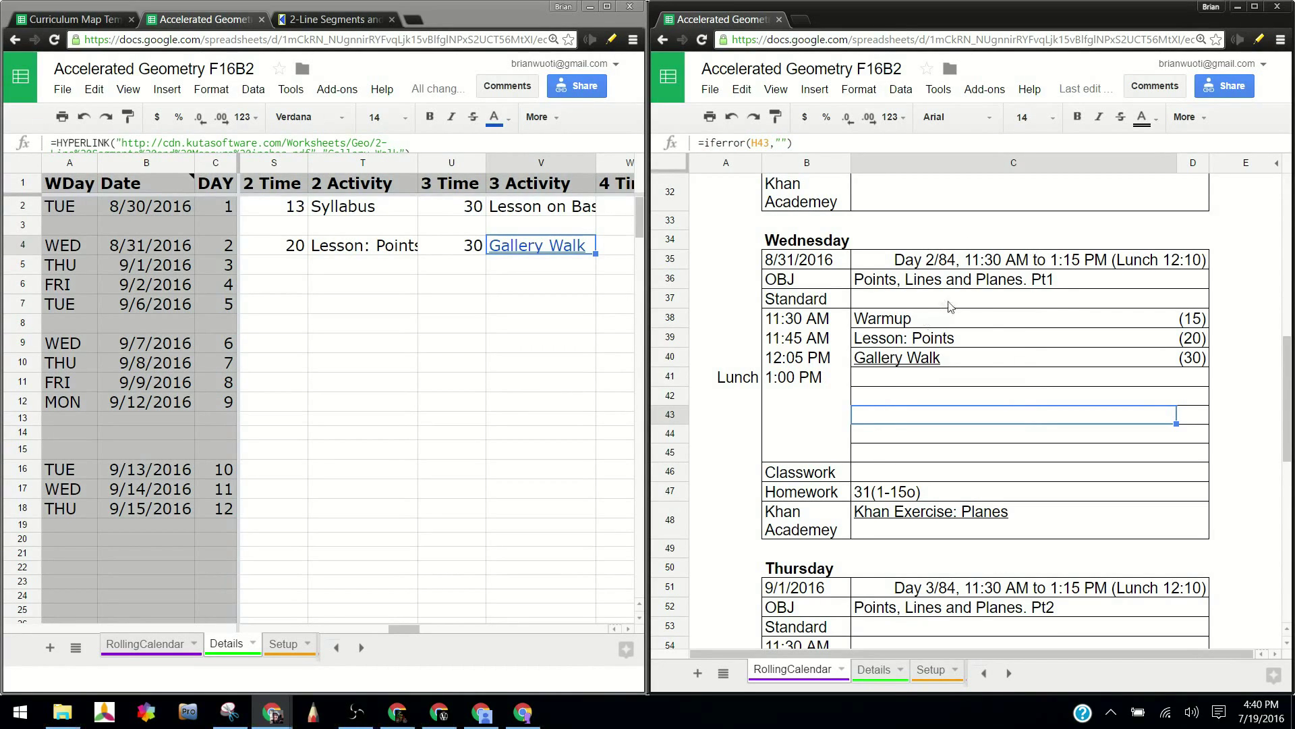
# - Maximize the Details window and review its columns from OBJ, Classwork and Homework through Lesson Plan and Data to the timed activities
pyautogui.click(609, 7)
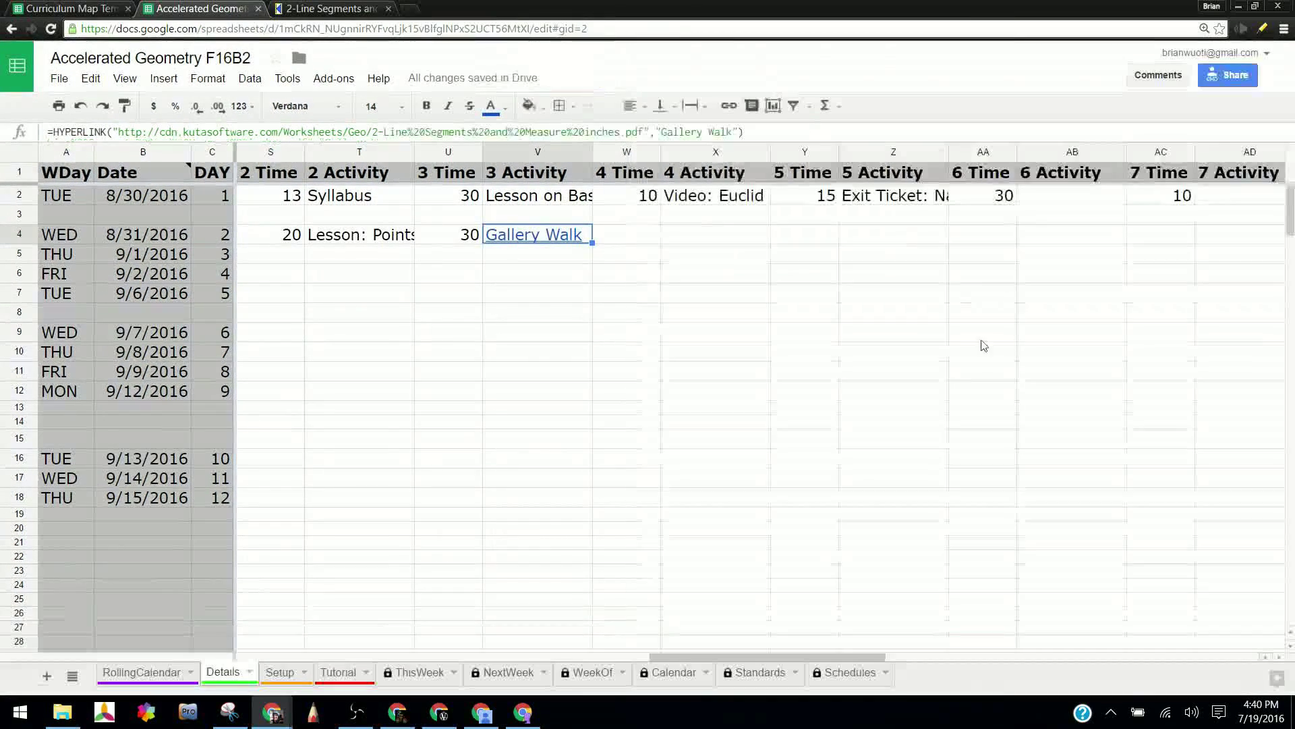
pyautogui.moveTo(841, 657); pyautogui.dragTo(394, 642)
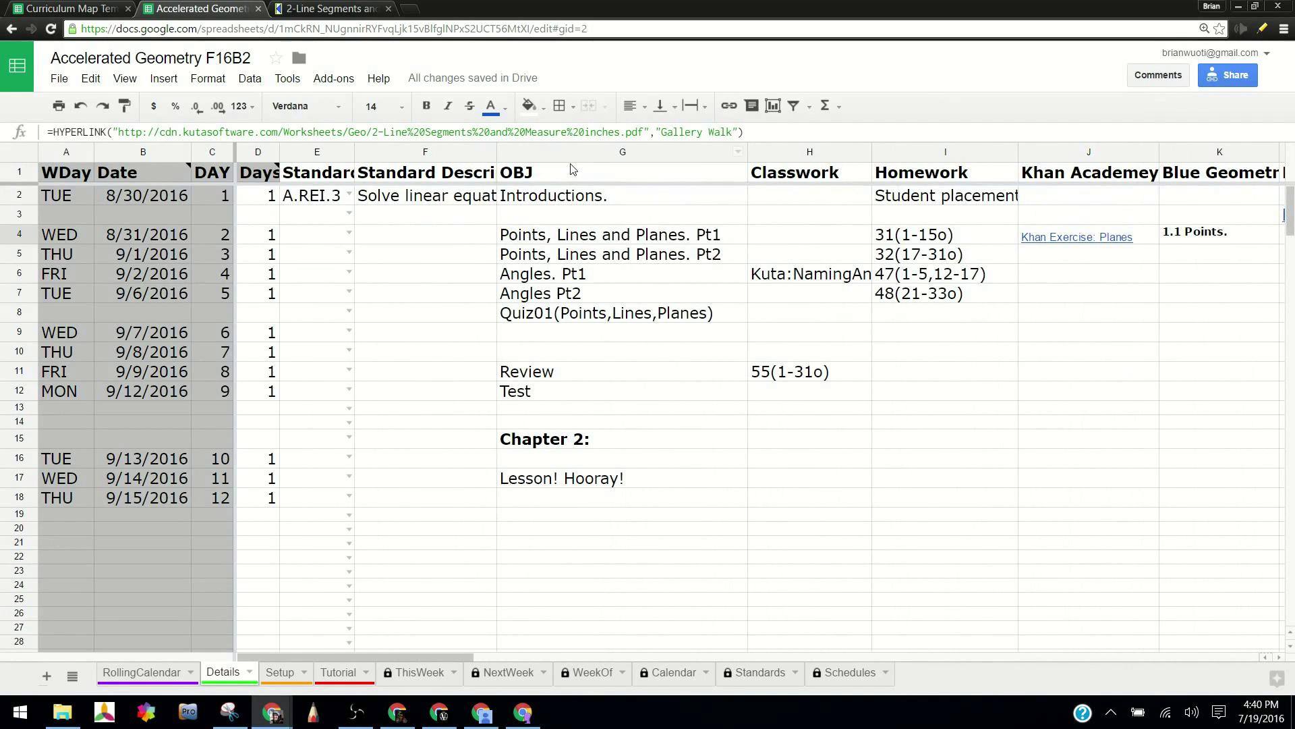
pyautogui.moveTo(567, 171); pyautogui.dragTo(974, 518)
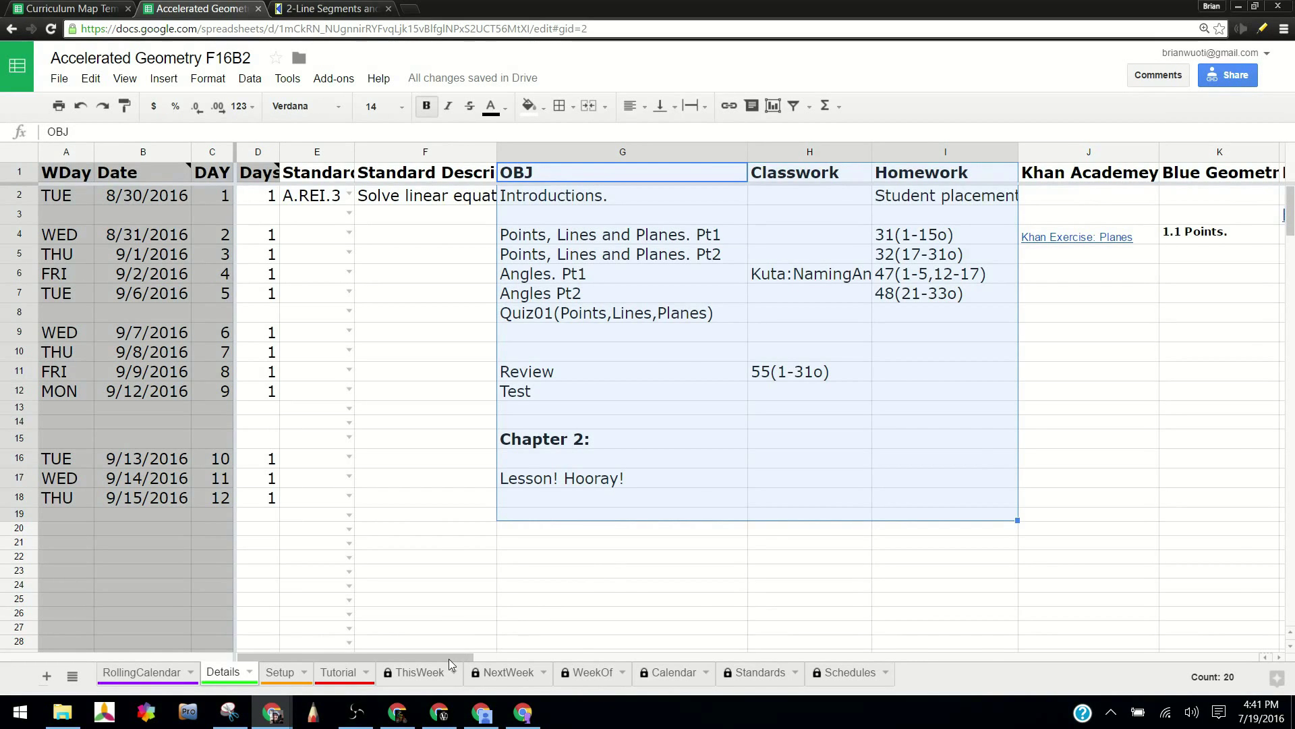
pyautogui.moveTo(448, 658); pyautogui.dragTo(809, 653)
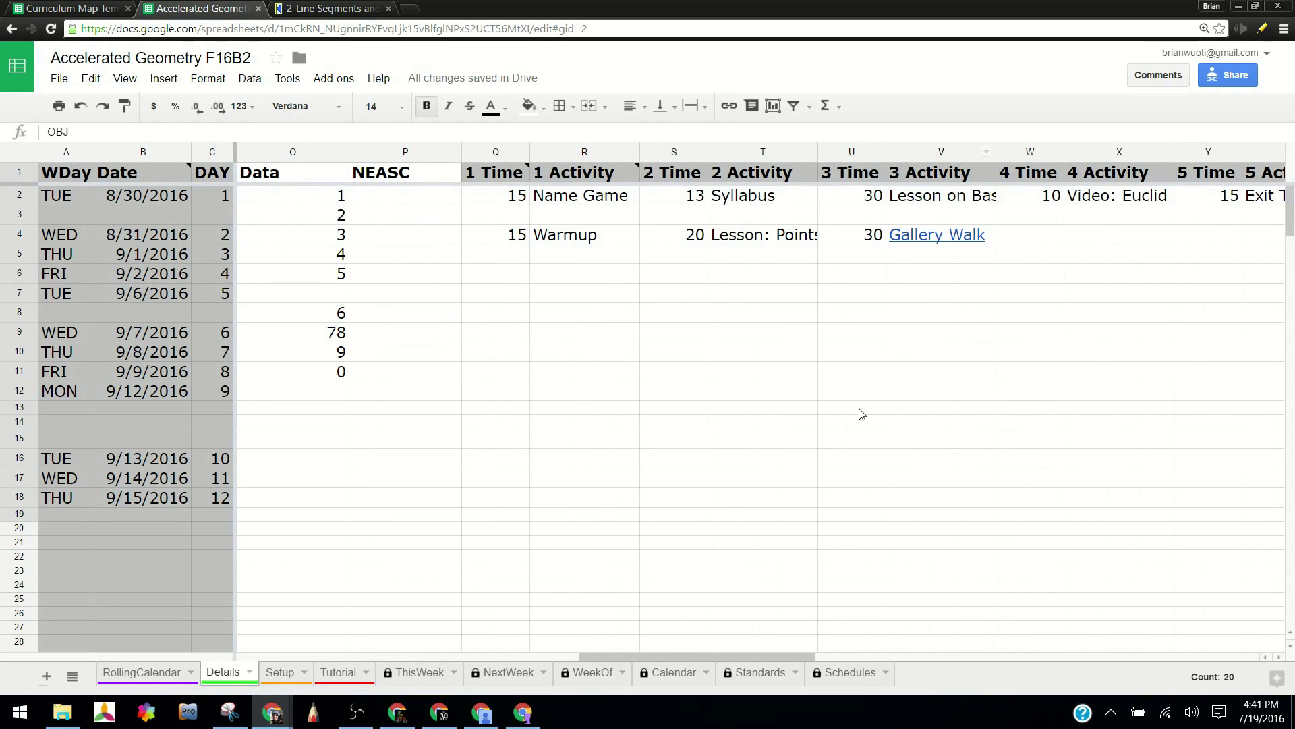
pyautogui.moveTo(809, 658); pyautogui.dragTo(713, 651)
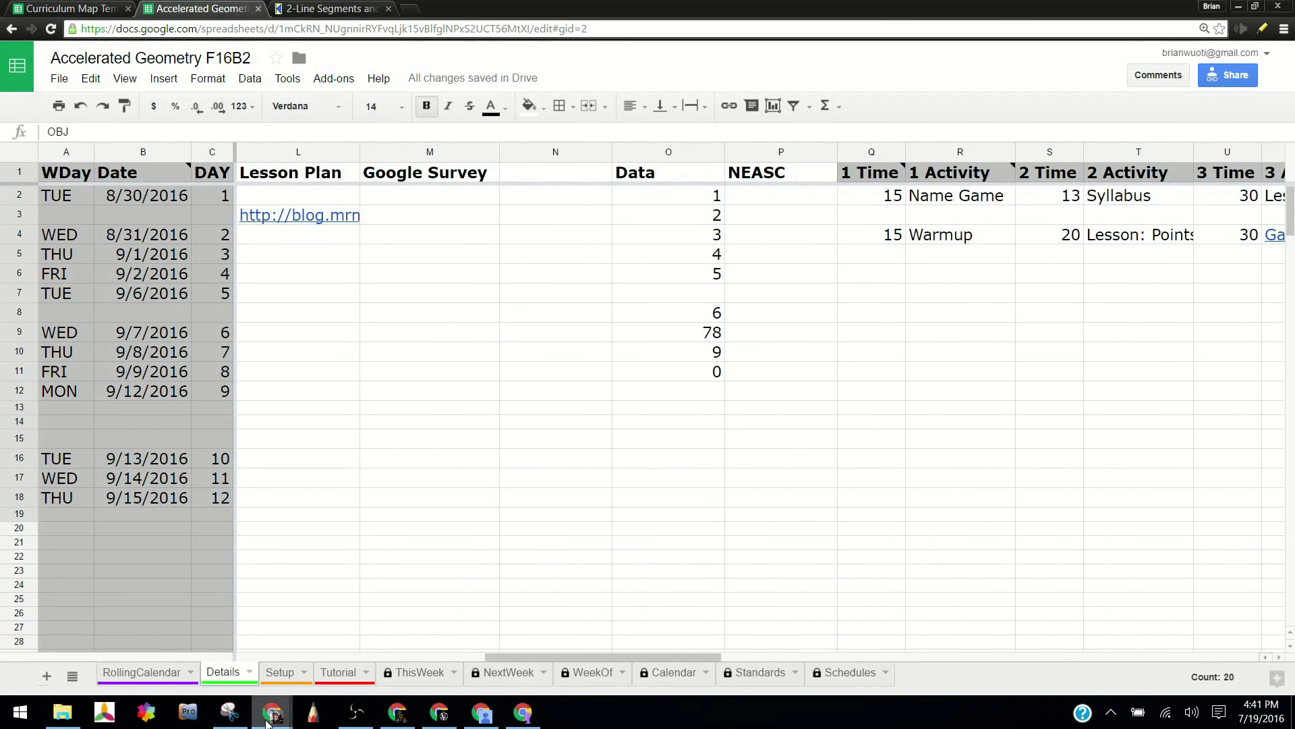
# - Switch to the 16/17 Math3 (Example) spreadsheet and maximize its window to view the Lesson Plan and activity columns
pyautogui.moveTo(268, 722)
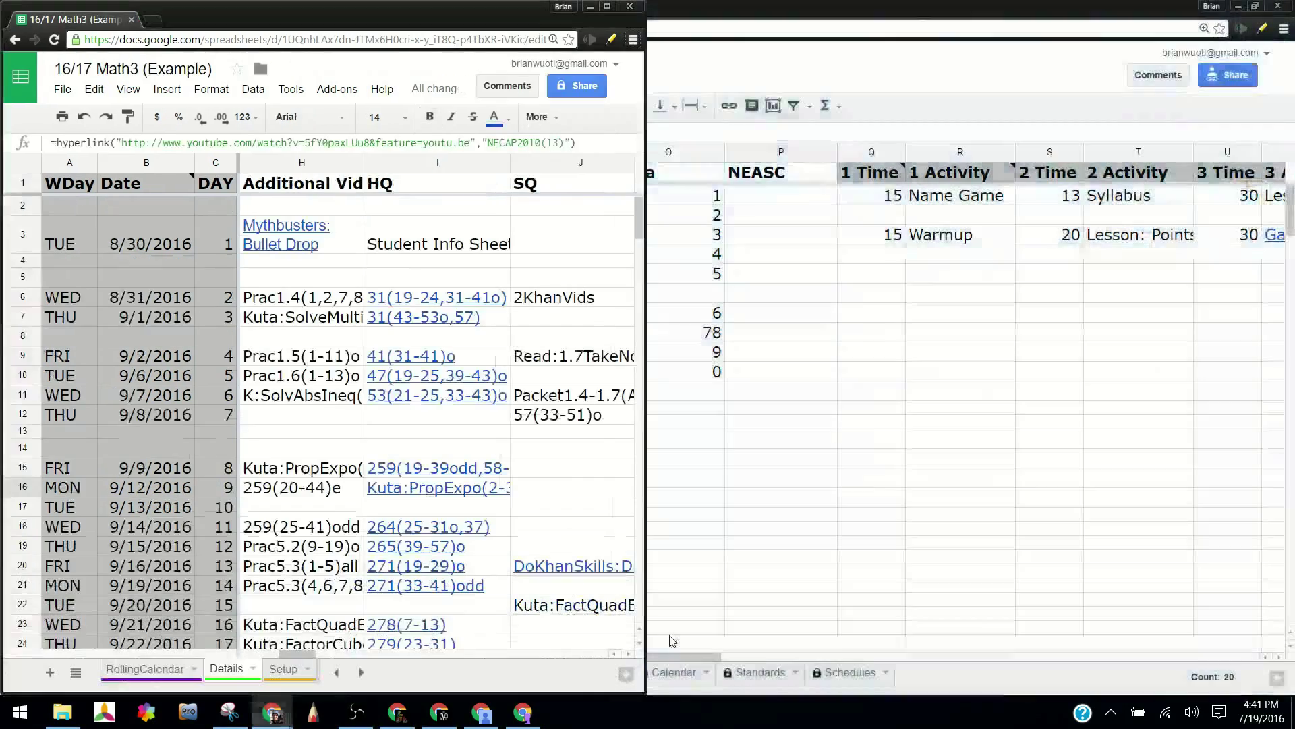
pyautogui.click(675, 637)
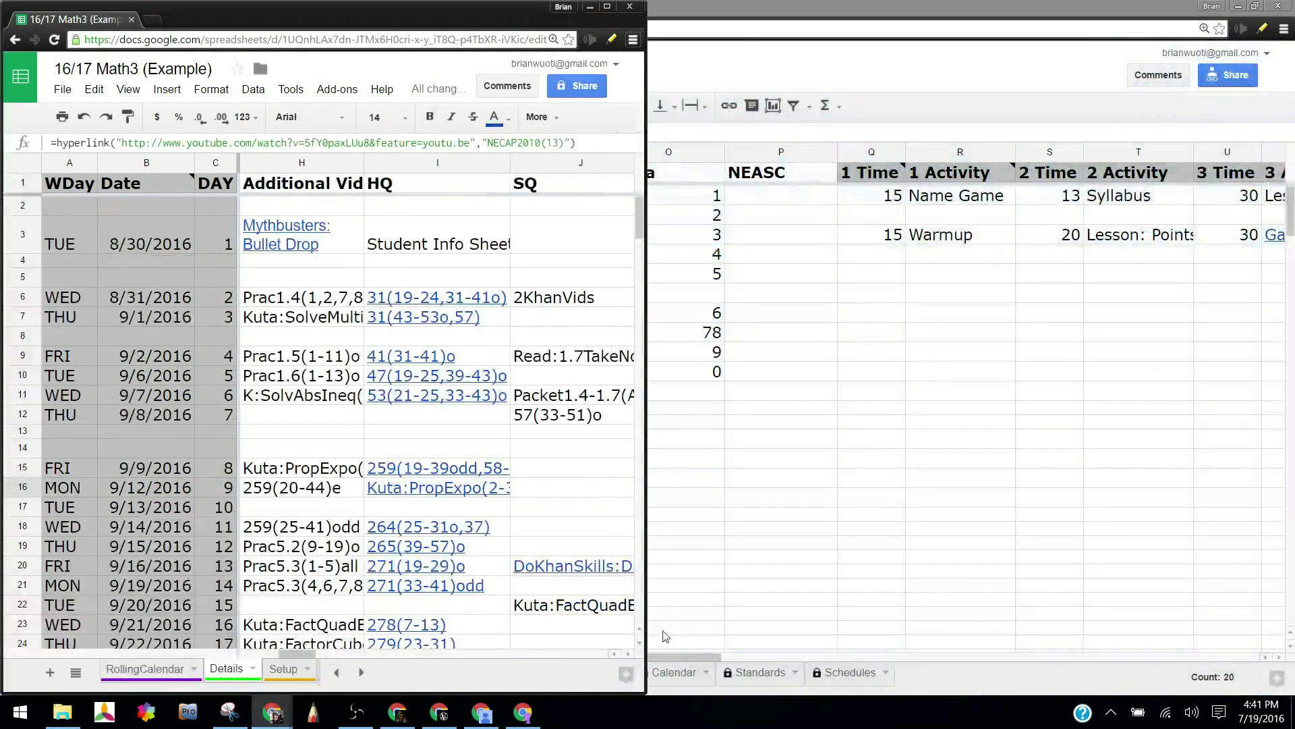
pyautogui.click(601, 11)
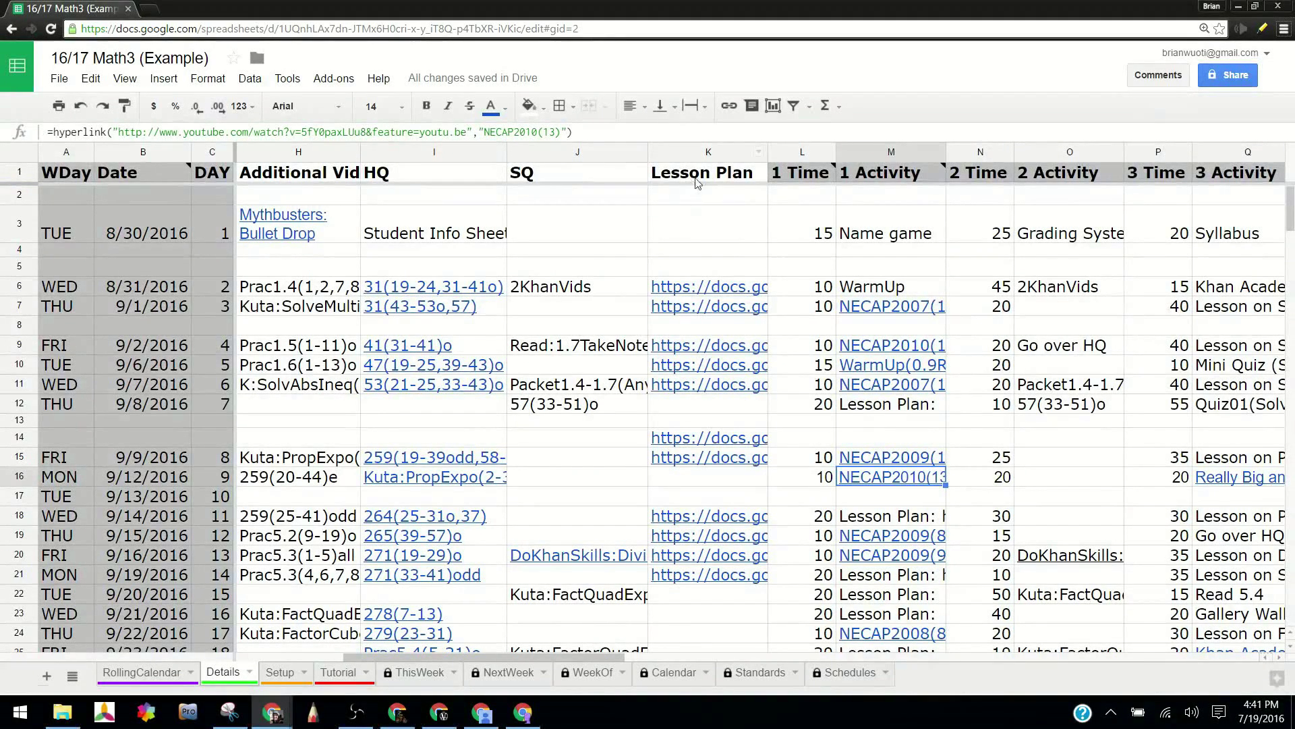
# - Open the Lesson(SolvingInequalities) document linked as the 9/6/2016 lesson plan and examine its property and example rows at a larger zoom
pyautogui.click(726, 348)
pyautogui.click(736, 347)
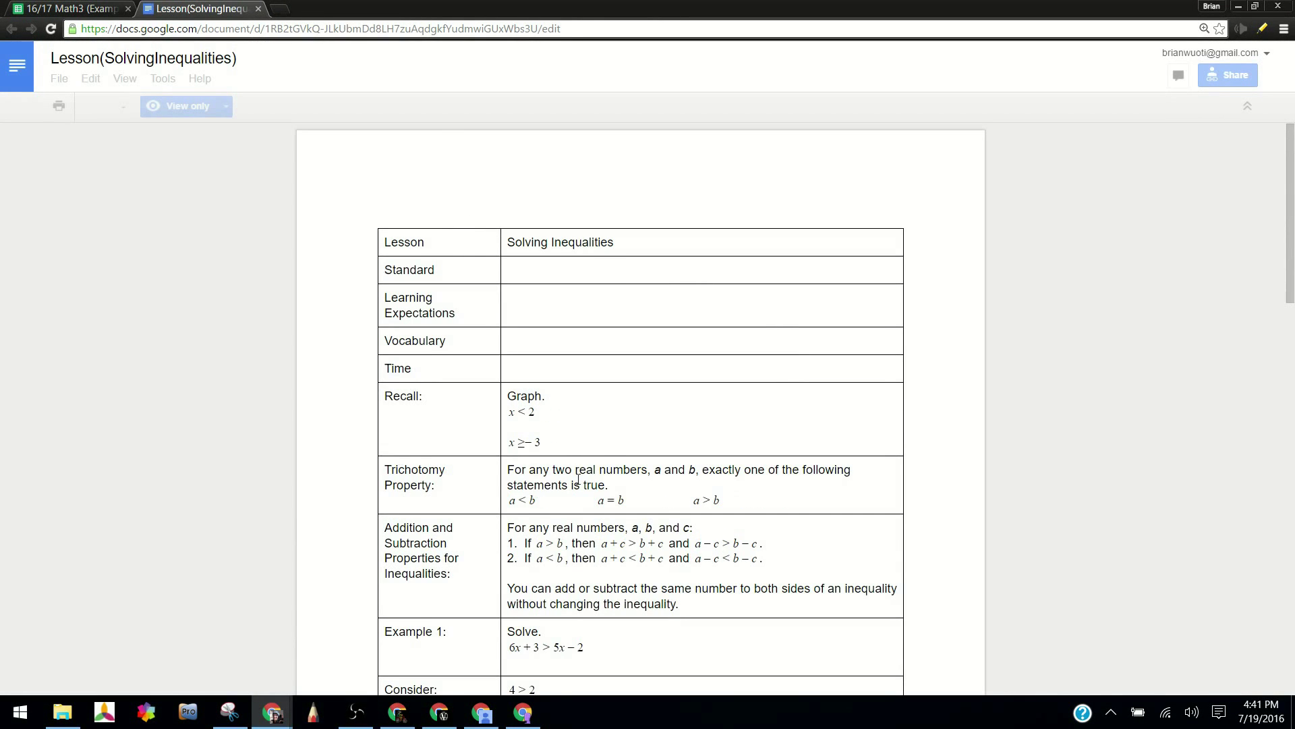
pyautogui.scroll(-5, 460, 149)
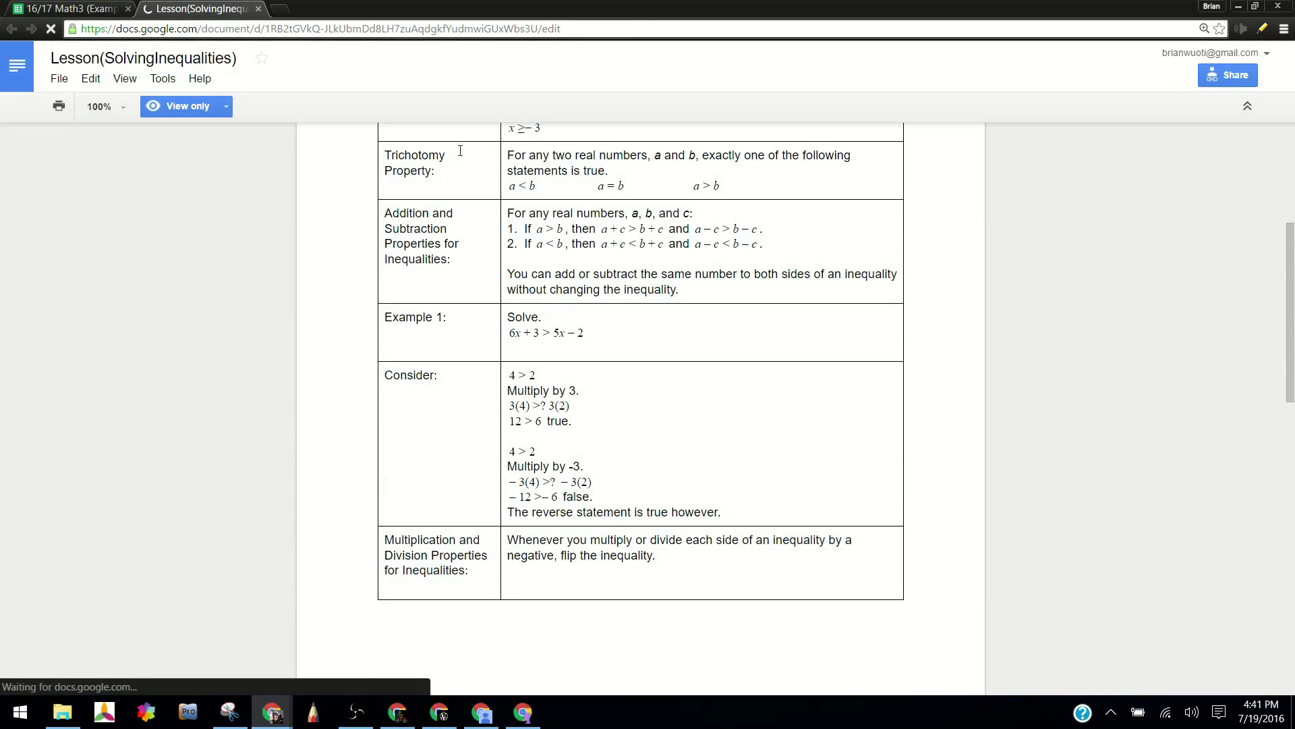
pyautogui.hotkey('ctrl', '+')
pyautogui.hotkey('ctrl', '+')
pyautogui.hotkey('ctrl', '+')
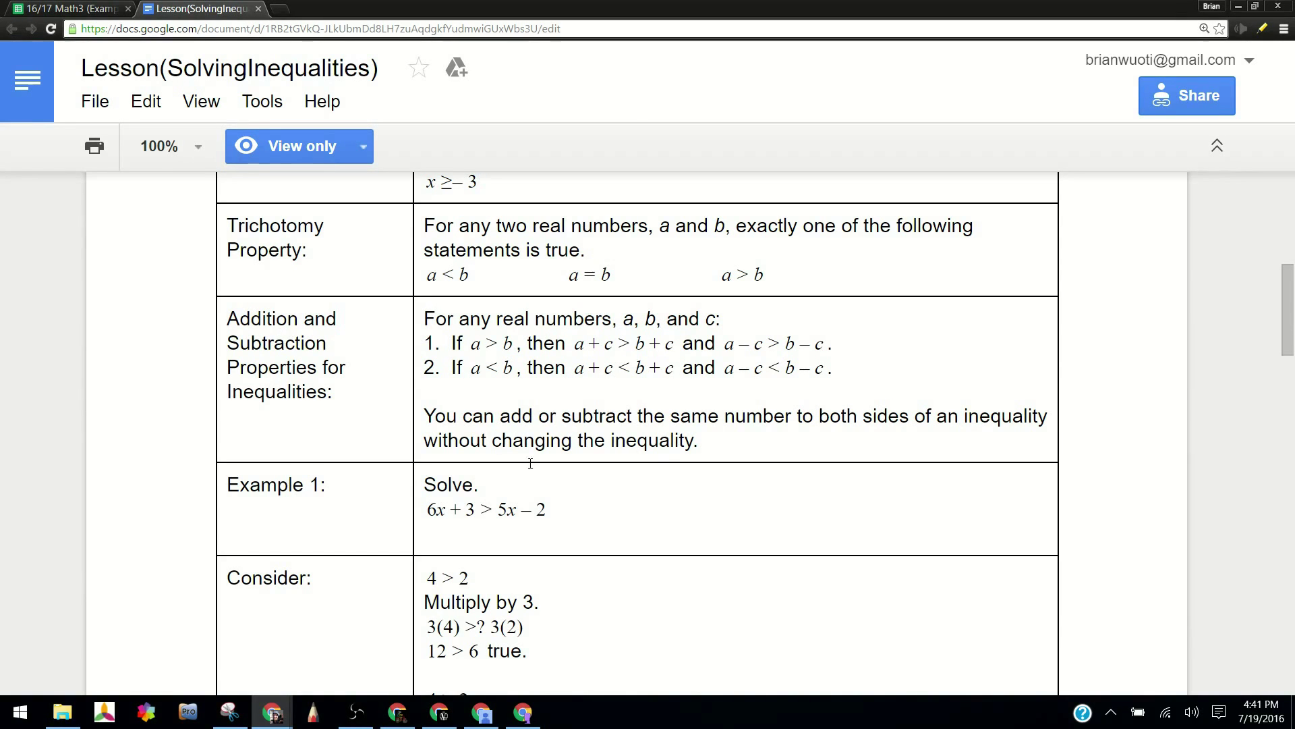
# - Switch to the Snipping Tool and capture the Addition and Subtraction Properties text from the lesson document's table
pyautogui.click(230, 712)
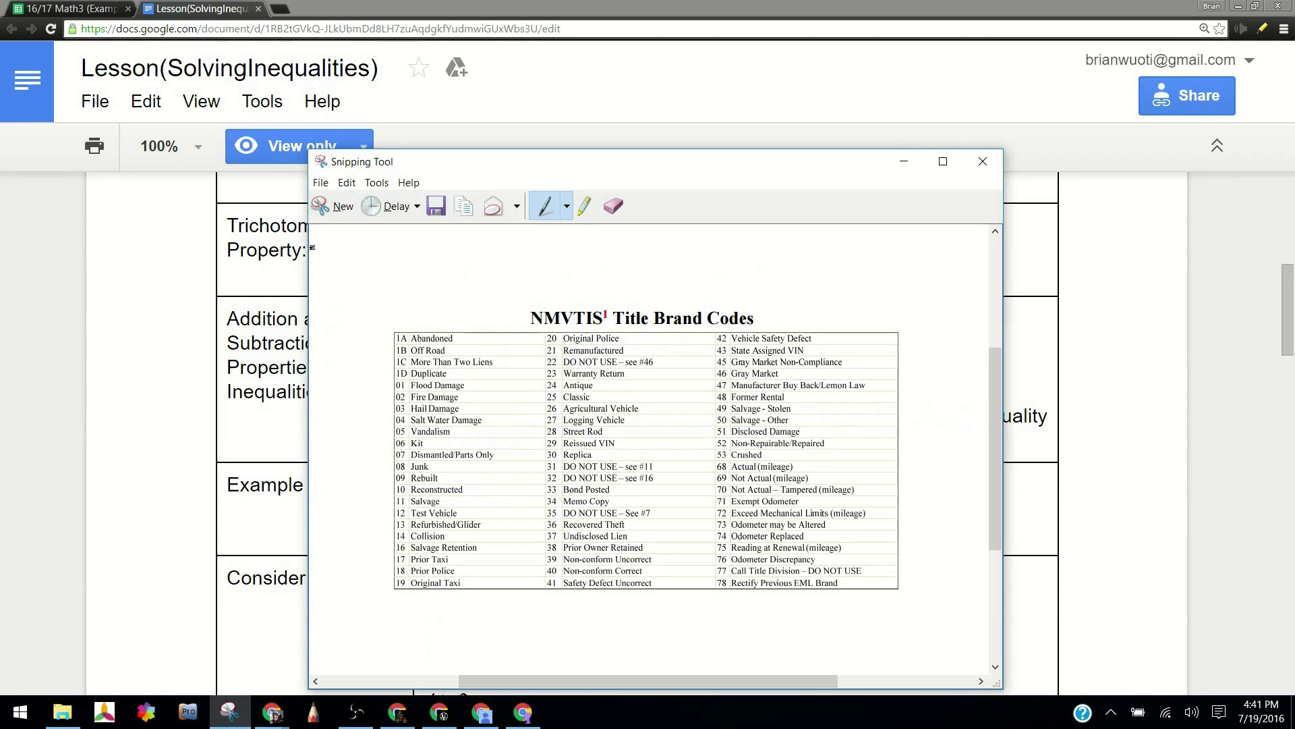
pyautogui.click(331, 207)
pyautogui.moveTo(417, 302); pyautogui.dragTo(1057, 456)
pyautogui.click(292, 422)
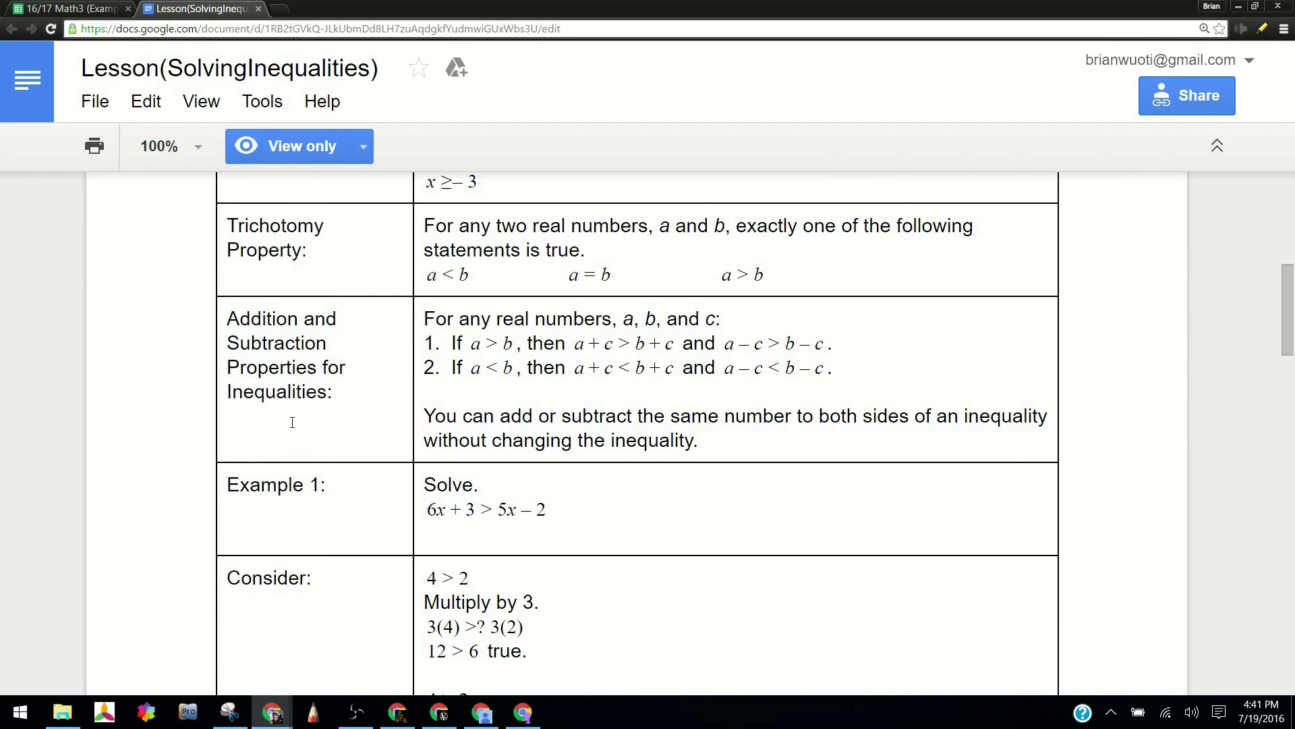
# - Return to the 16/17 Math3 (Example) Details sheet and review the 8/31/2016 activities from 2 Activity through 5 Activity
pyautogui.click(48, 9)
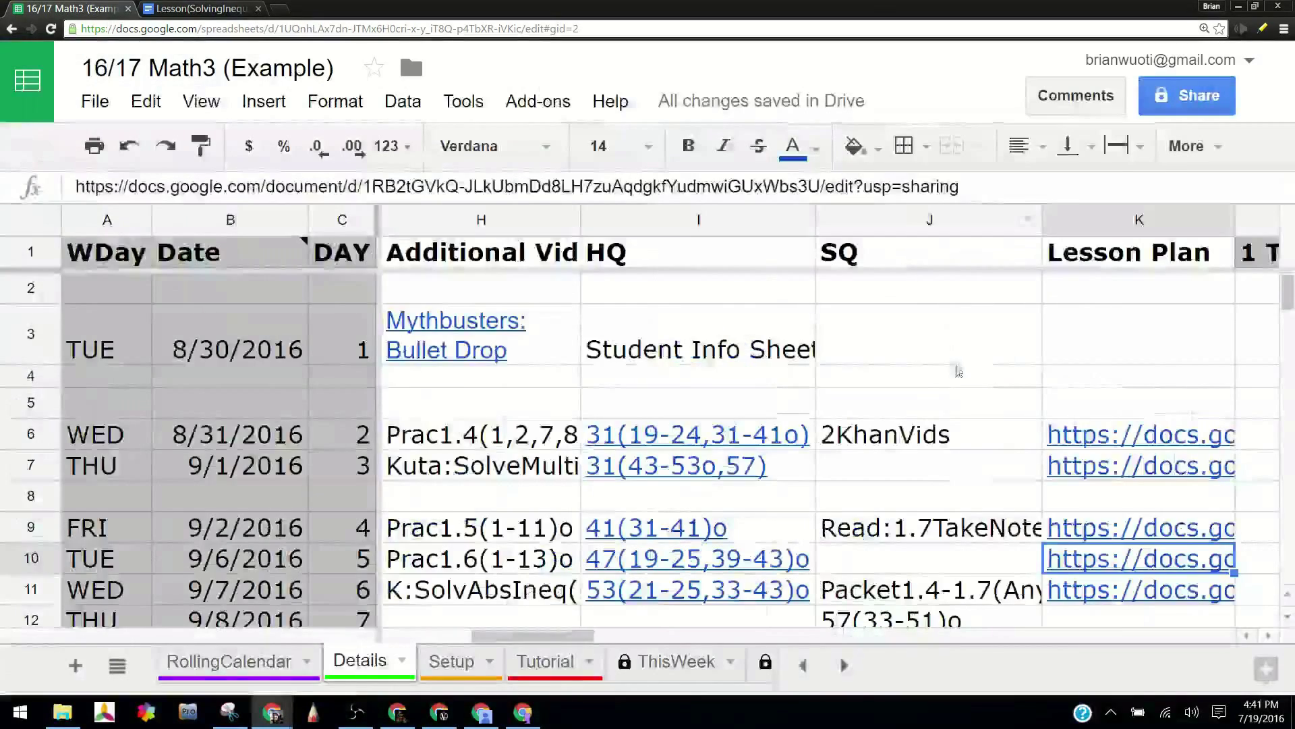
pyautogui.hotkey('ctrl', '-')
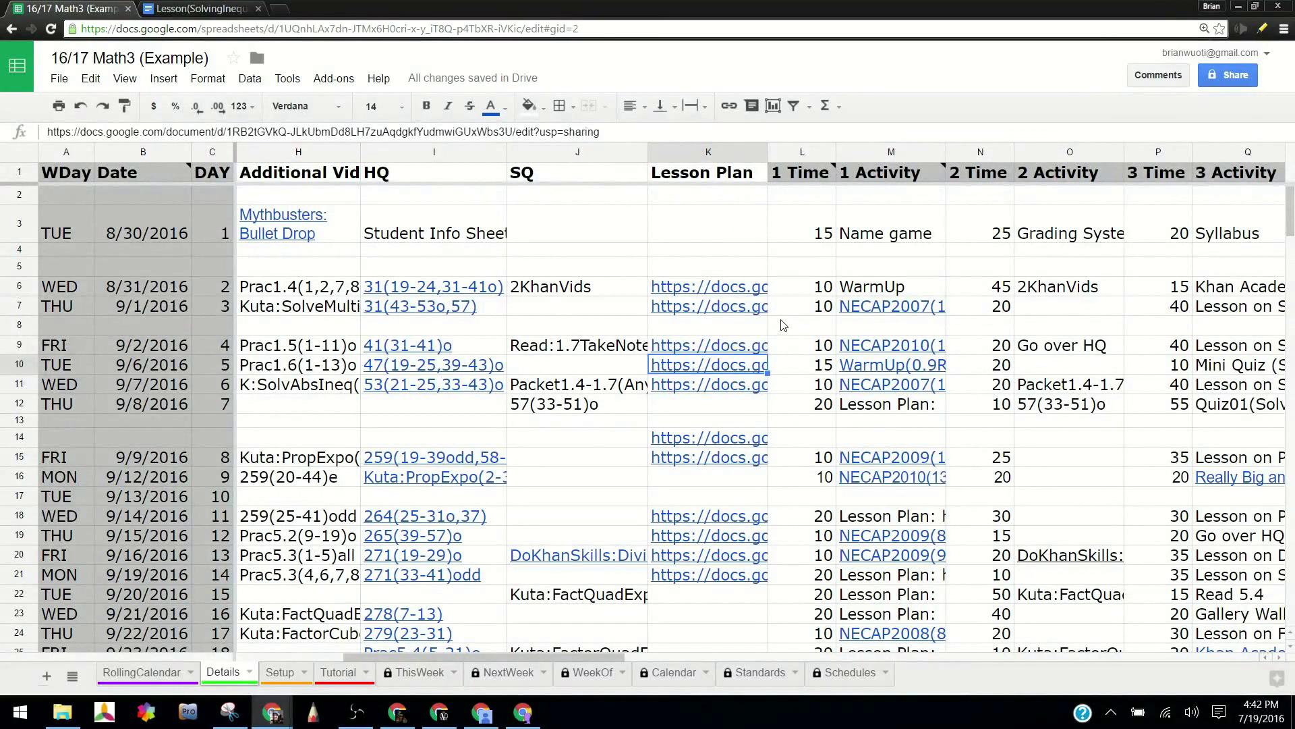
pyautogui.click(1067, 288)
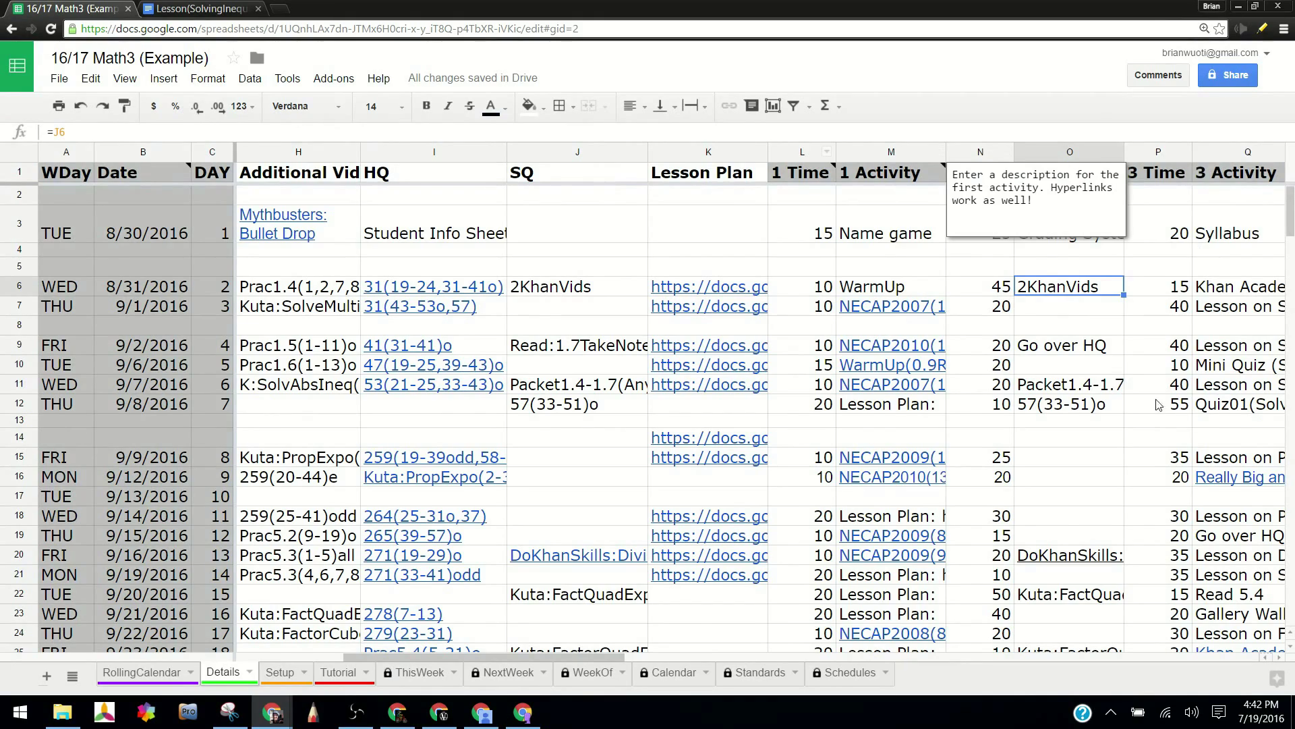
pyautogui.press('Right')
pyautogui.press('Right')
pyautogui.press('Right')
pyautogui.press('Right')
pyautogui.press('Right')
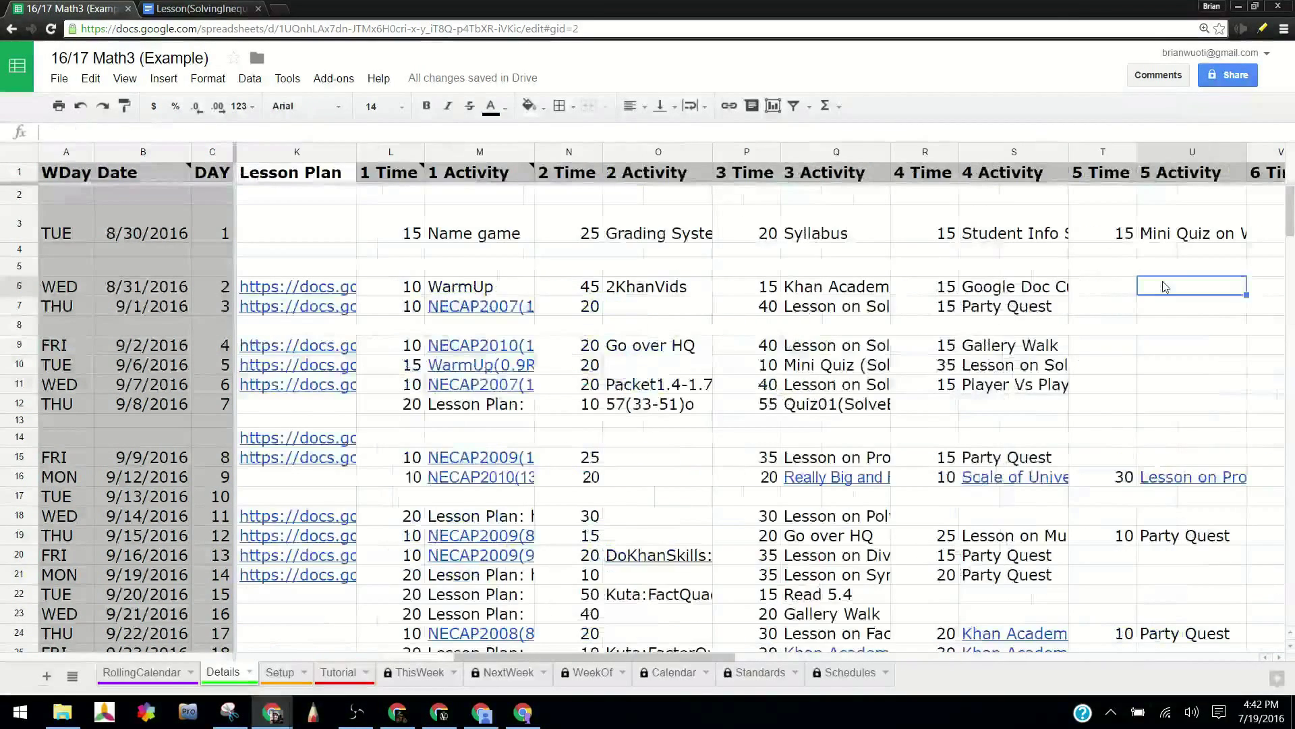
# - Go back to the 8/31/2016 Lesson Plan link, and inspect the formula behind that day's 2KhanVids entry under 2 Activity
pyautogui.press('Left')
pyautogui.press('Left')
pyautogui.press('Left')
pyautogui.press('Left')
pyautogui.press('Left')
pyautogui.press('Left')
pyautogui.press('Left')
pyautogui.press('Left')
pyautogui.press('Left')
pyautogui.press('Left')
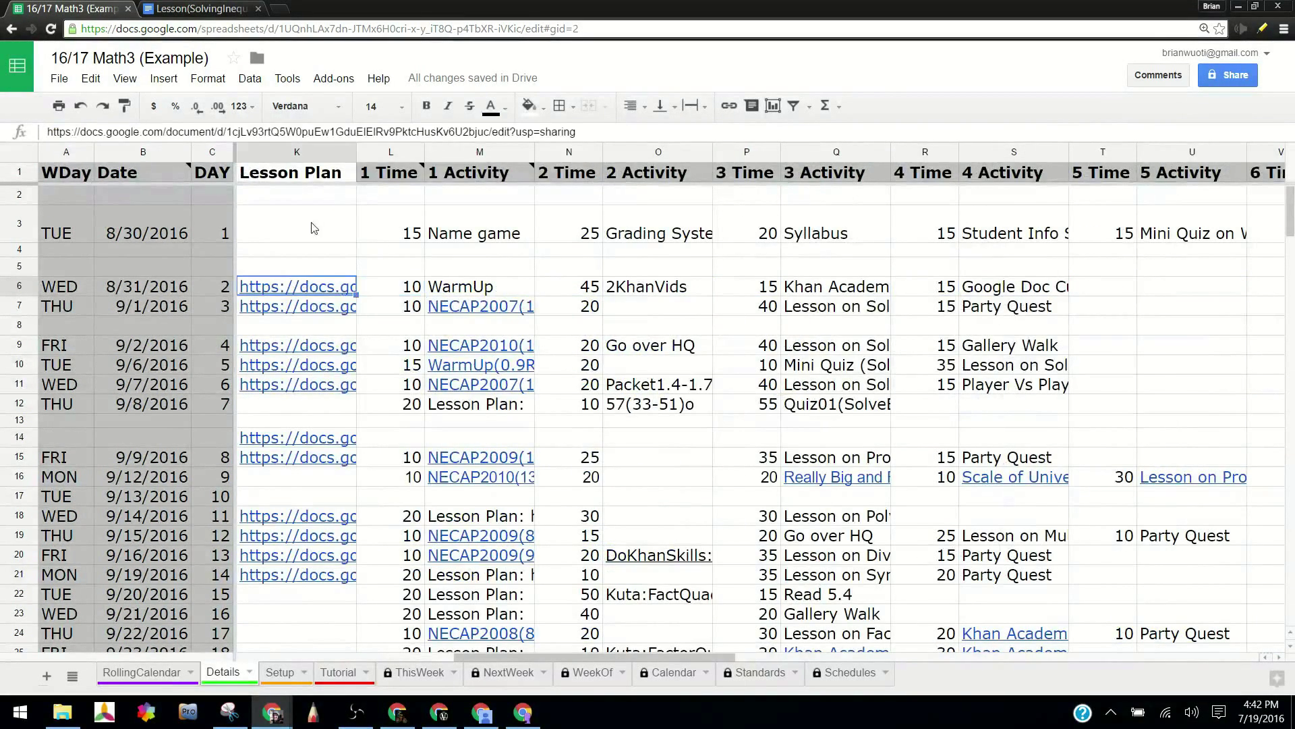
pyautogui.press('Right')
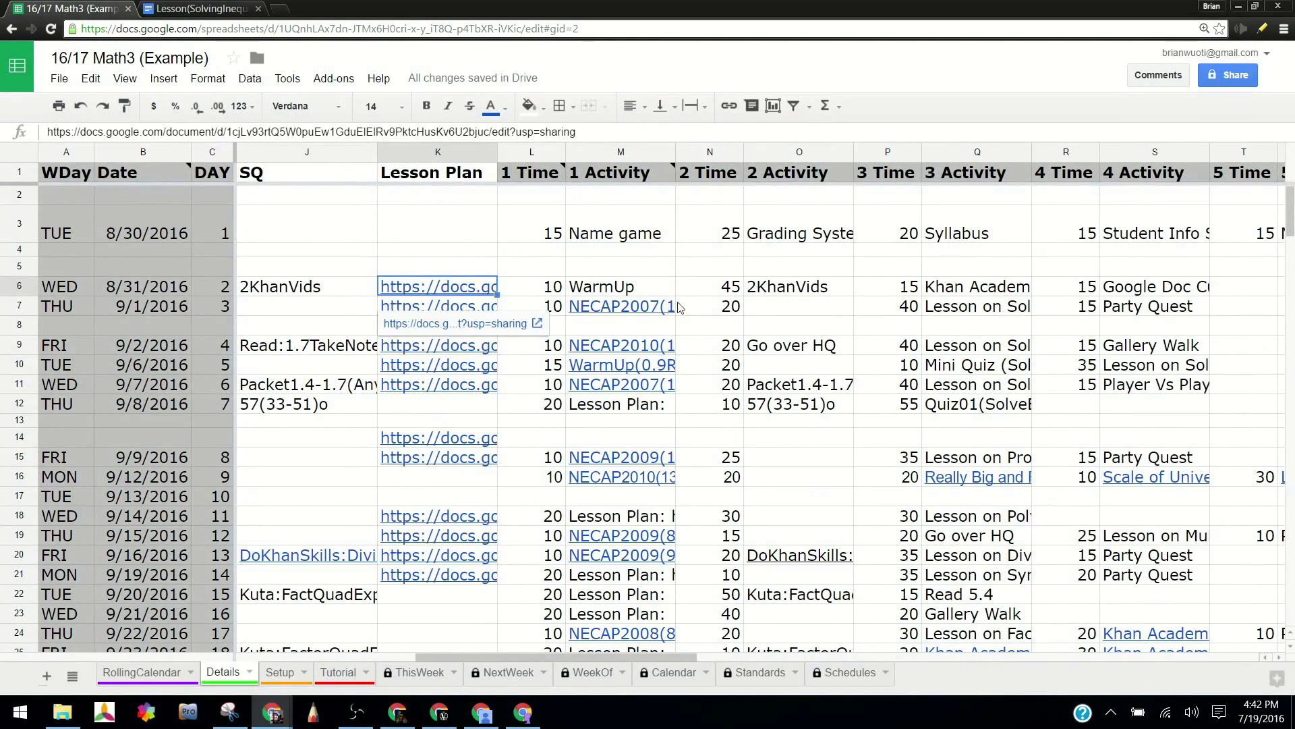
pyautogui.click(834, 293)
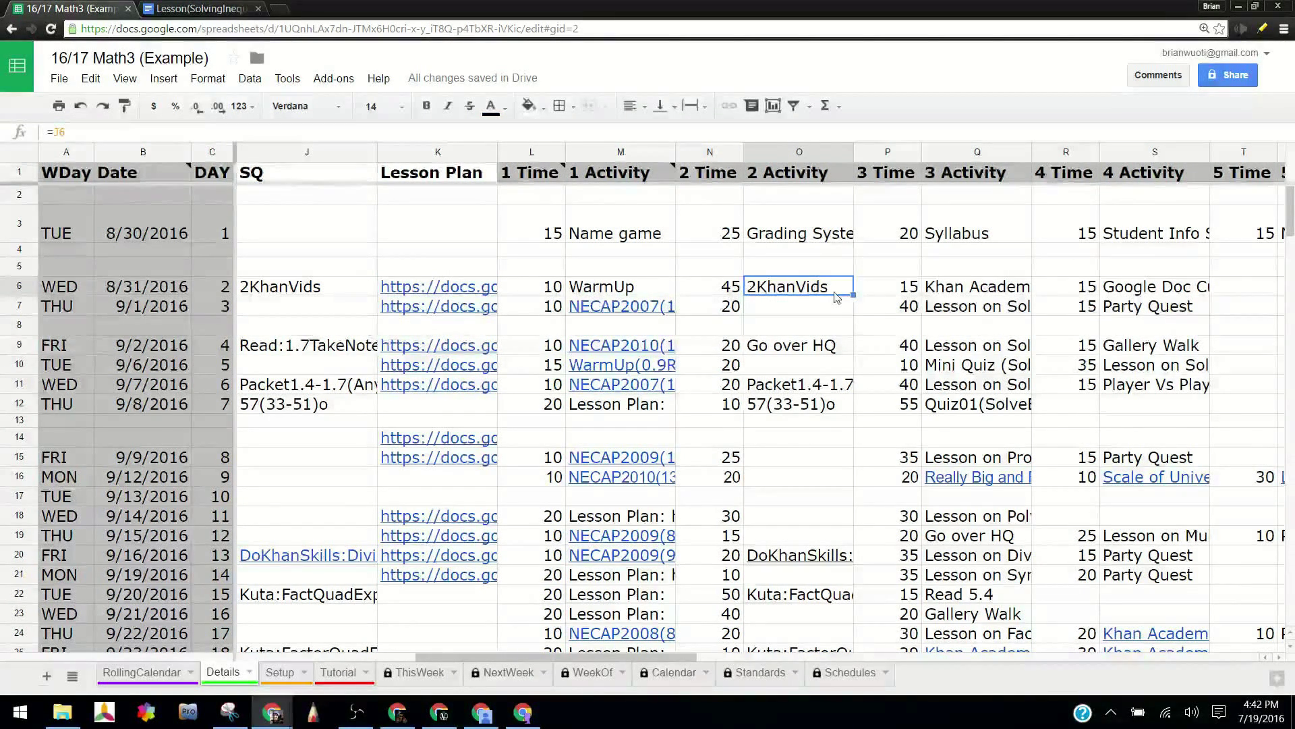